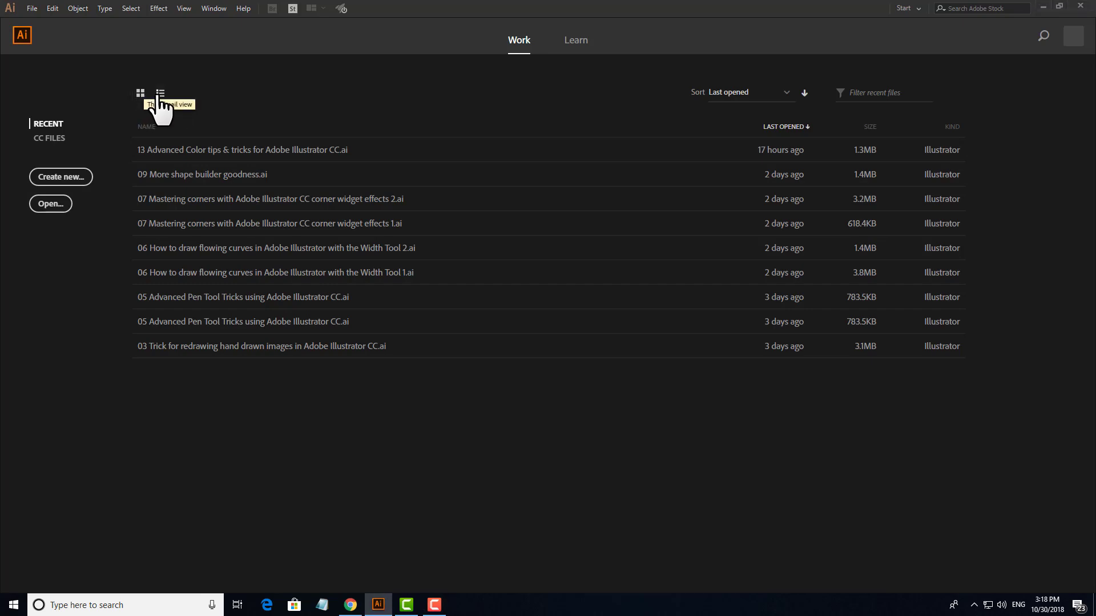
# - Compare the thumbnail and list views of the recent files and look over the Learn tutorials before returning to the Work page
pyautogui.click(141, 94)
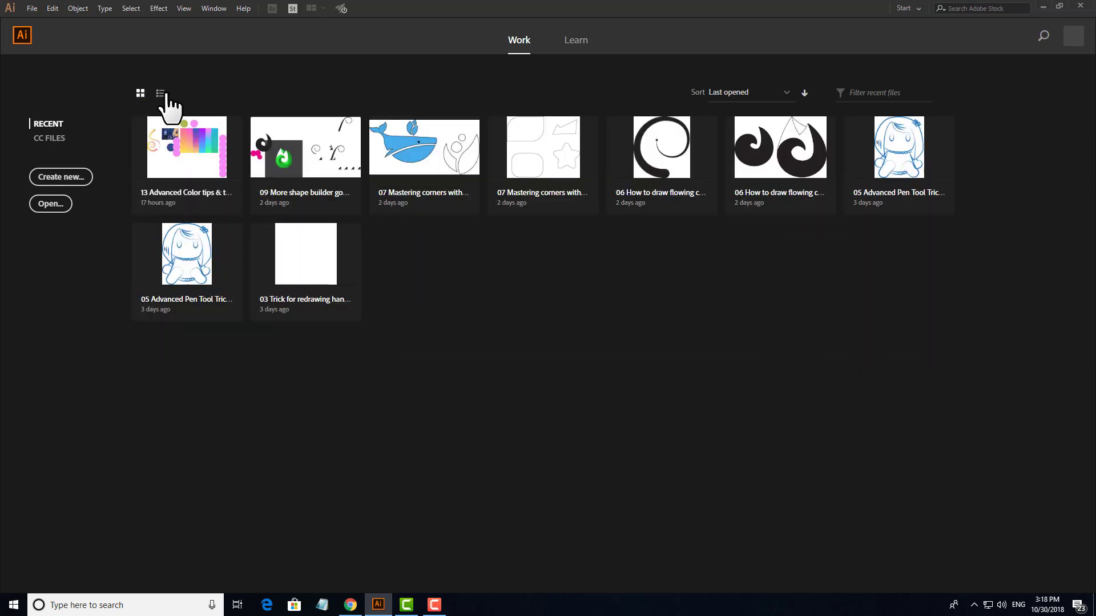
pyautogui.click(162, 94)
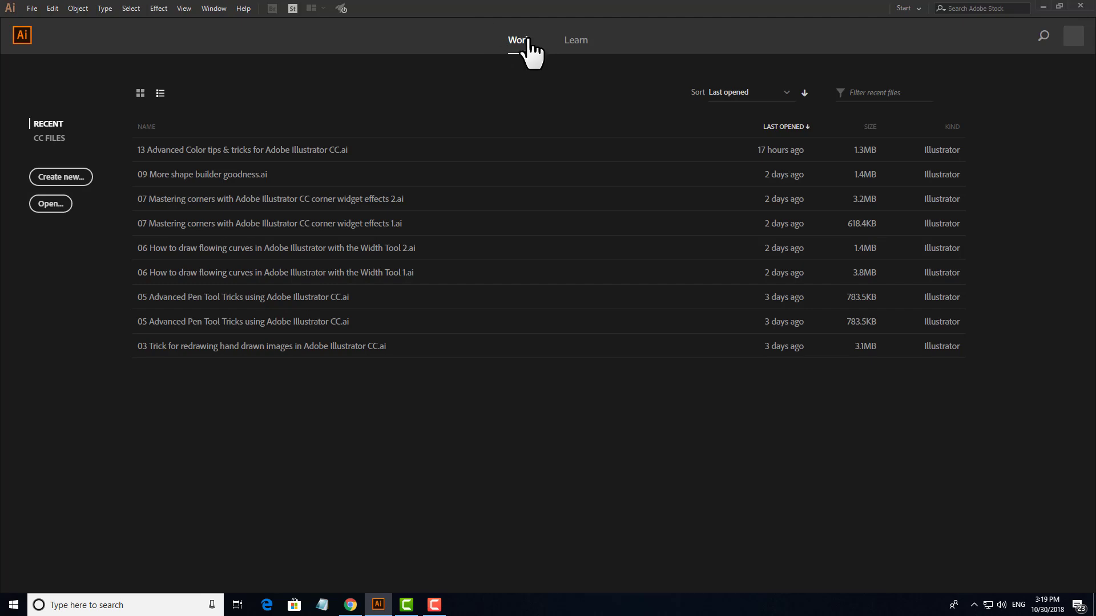
pyautogui.click(591, 59)
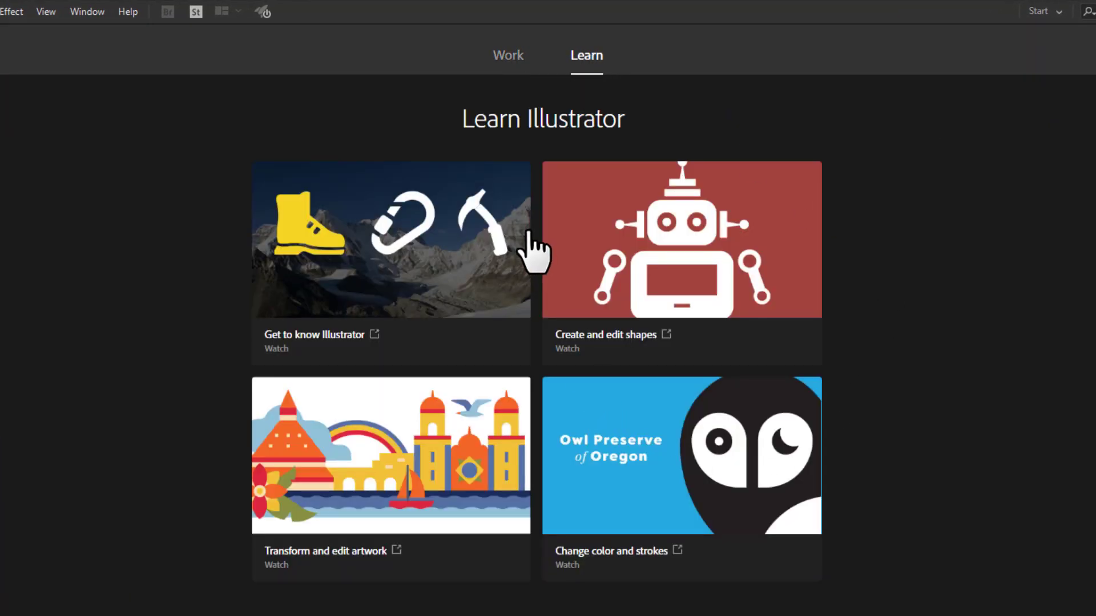
pyautogui.click(517, 62)
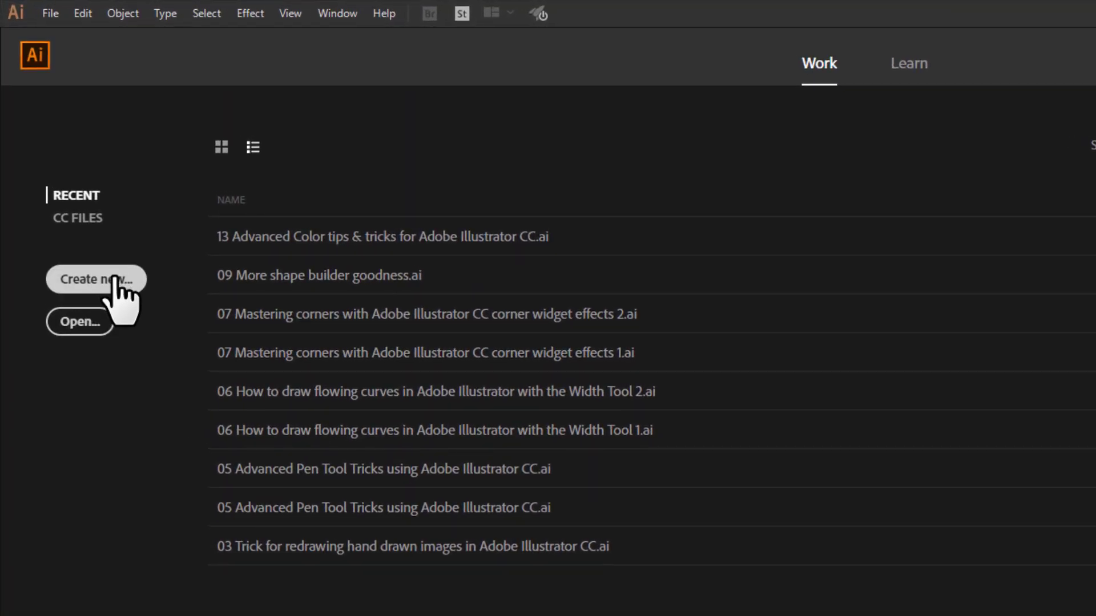
# - Open the new document setup and review the preset's name, width, height and the available measurement units
pyautogui.click(117, 229)
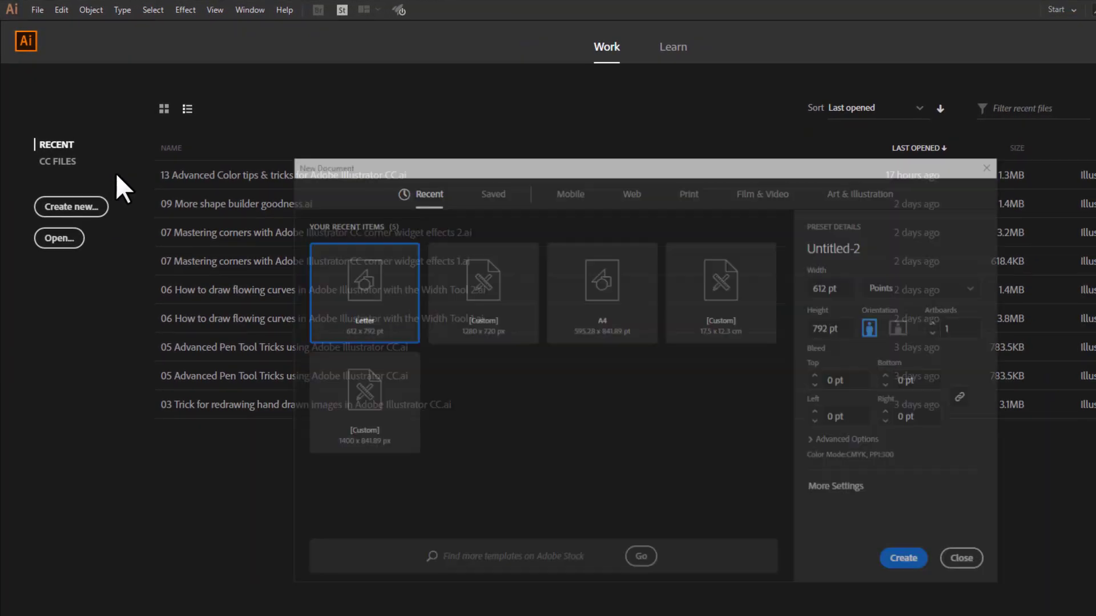
pyautogui.moveTo(390, 166); pyautogui.dragTo(368, 111)
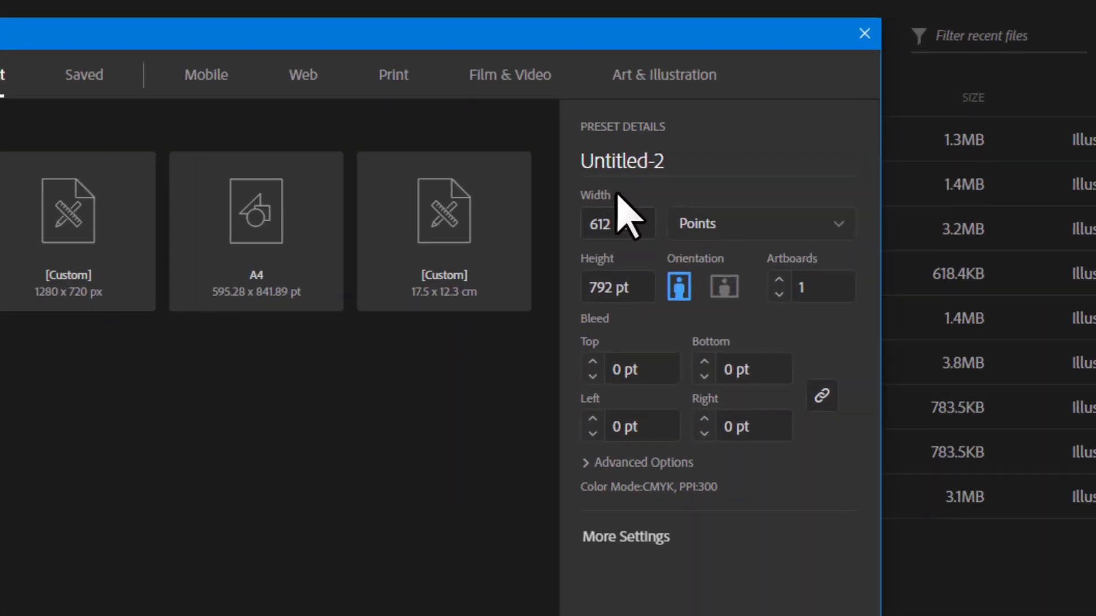
pyautogui.click(649, 151)
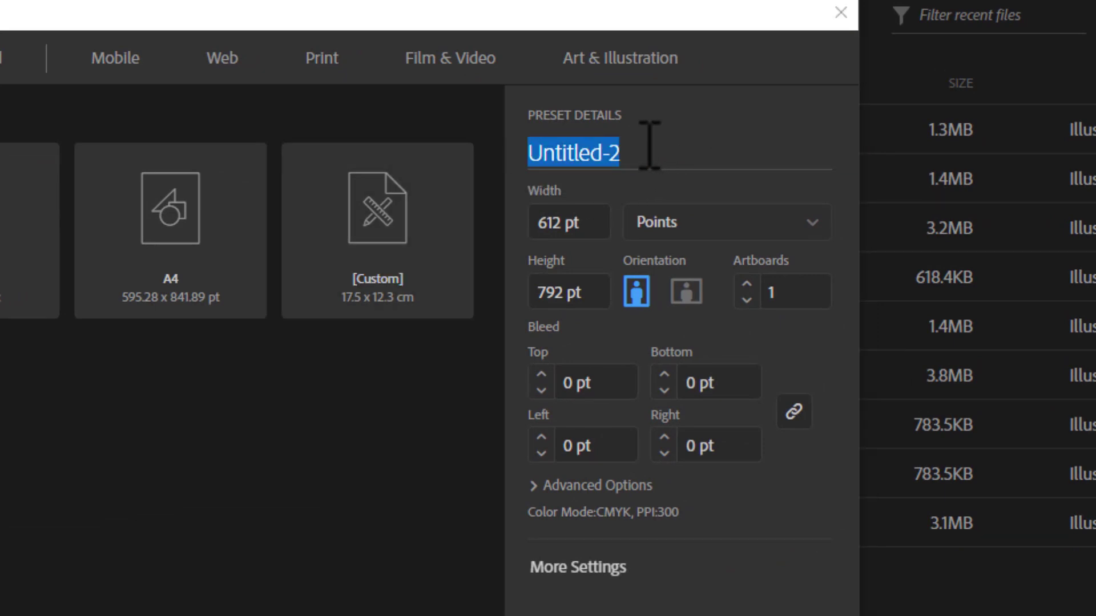
pyautogui.click(594, 224)
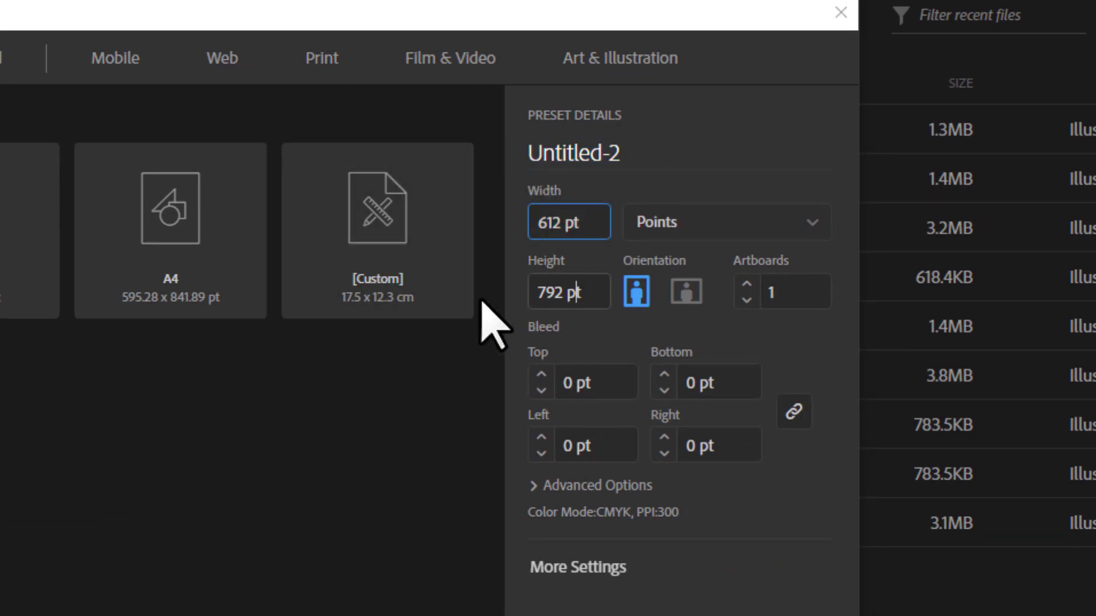
pyautogui.press('Tab')
pyautogui.click(694, 231)
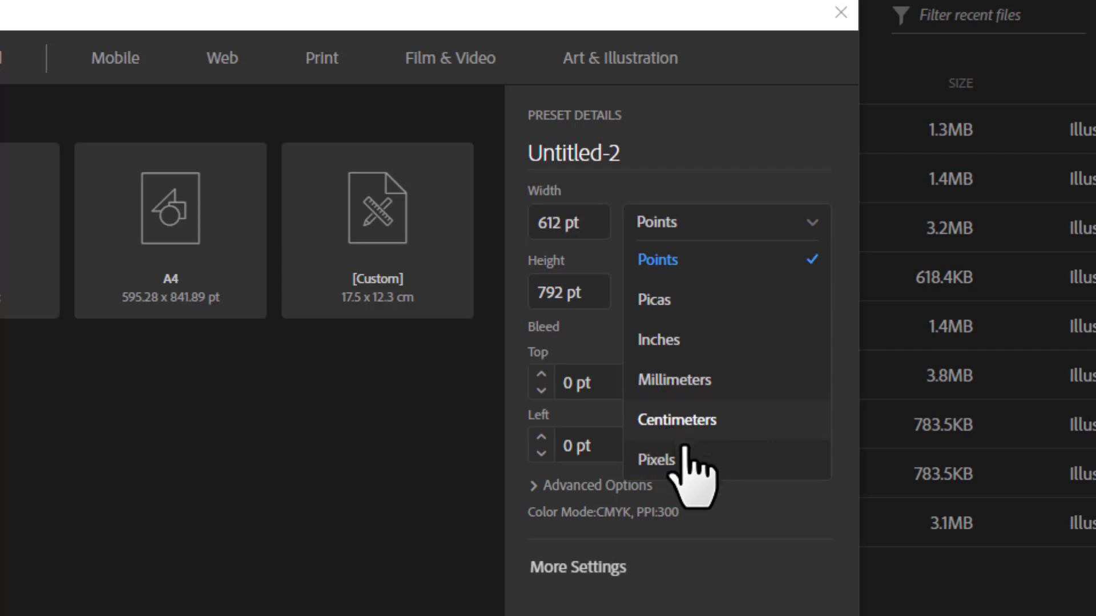
pyautogui.click(722, 512)
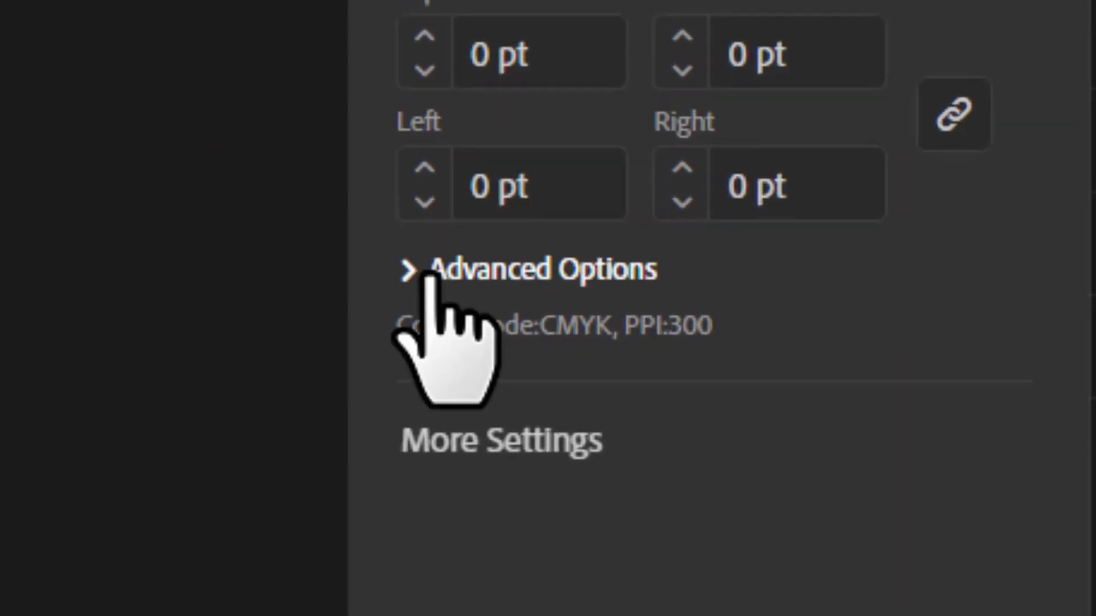
# - Expand the advanced document options and review the choices for color mode and raster effects resolution
pyautogui.click(545, 487)
pyautogui.scroll(-2, 545, 488)
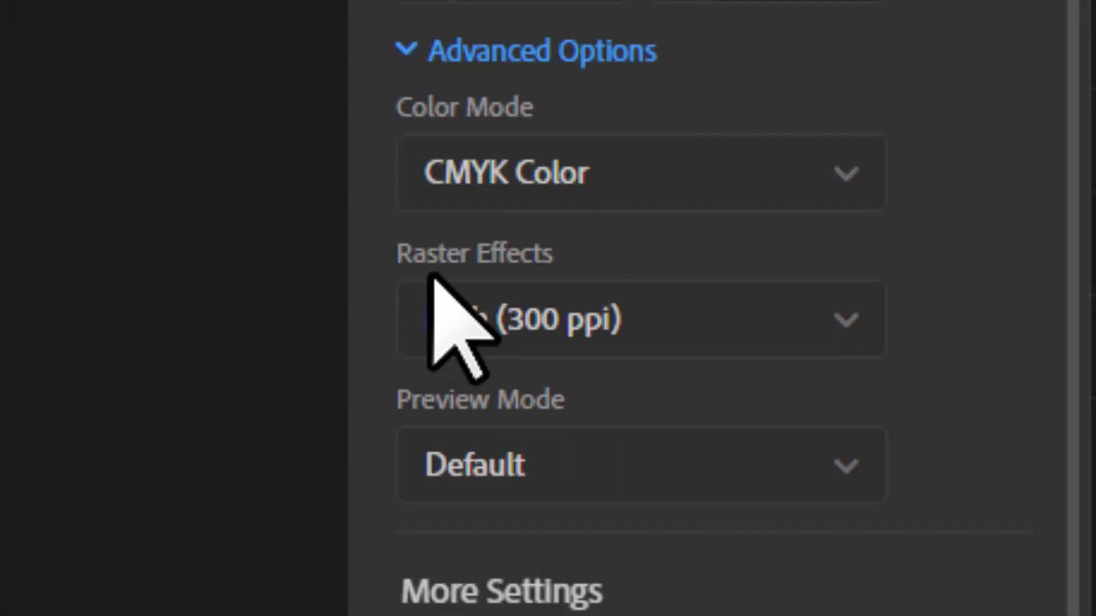
pyautogui.click(610, 173)
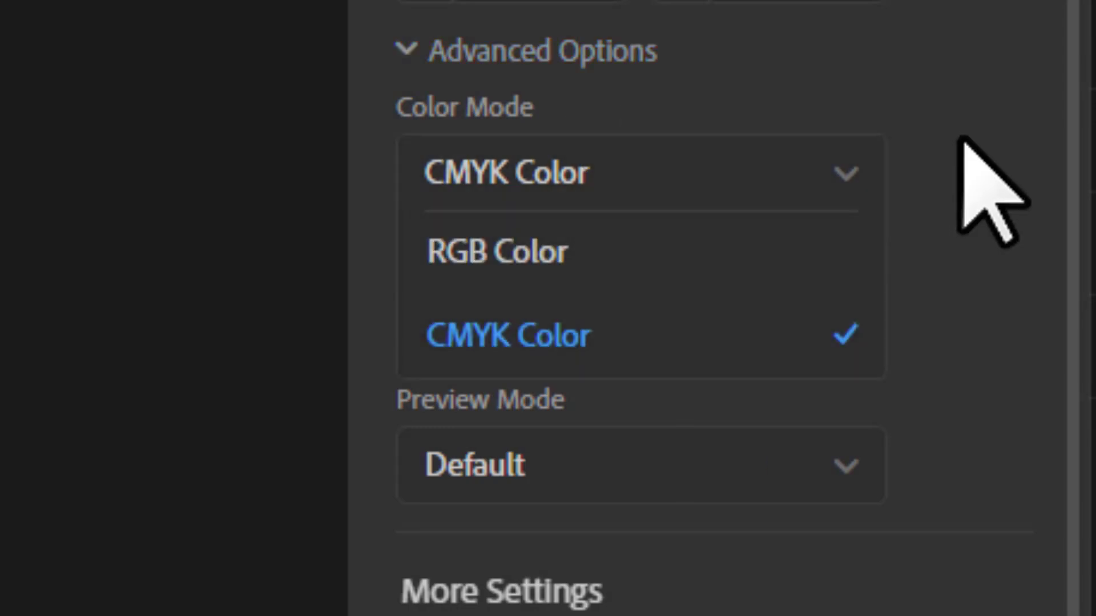
pyautogui.click(710, 194)
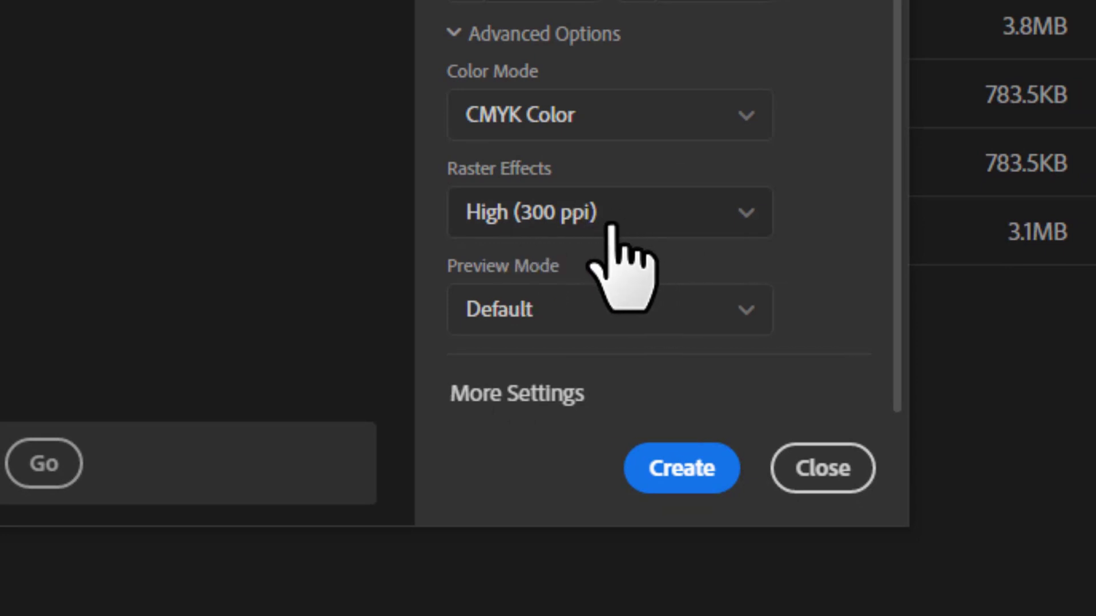
pyautogui.click(605, 212)
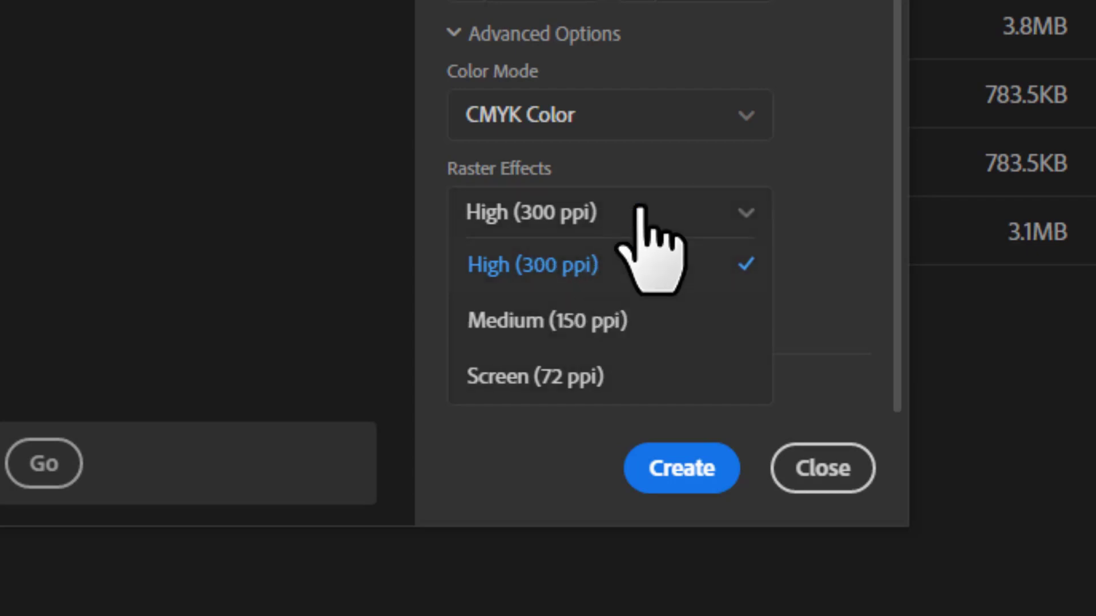
pyautogui.click(841, 138)
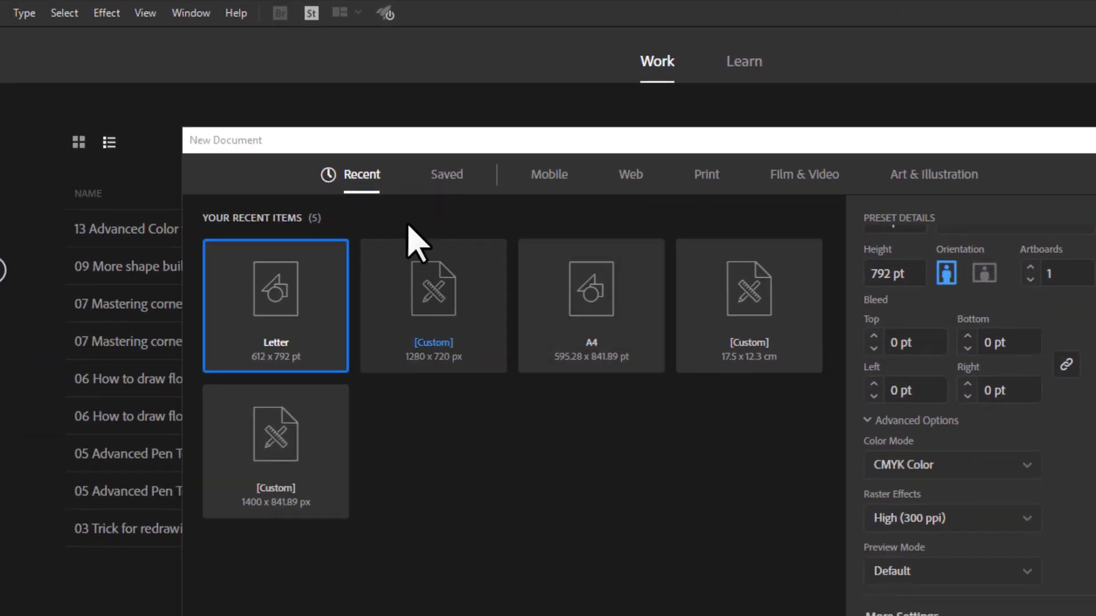
# - Look through the saved, mobile and web document presets and the mobile templates
pyautogui.click(446, 180)
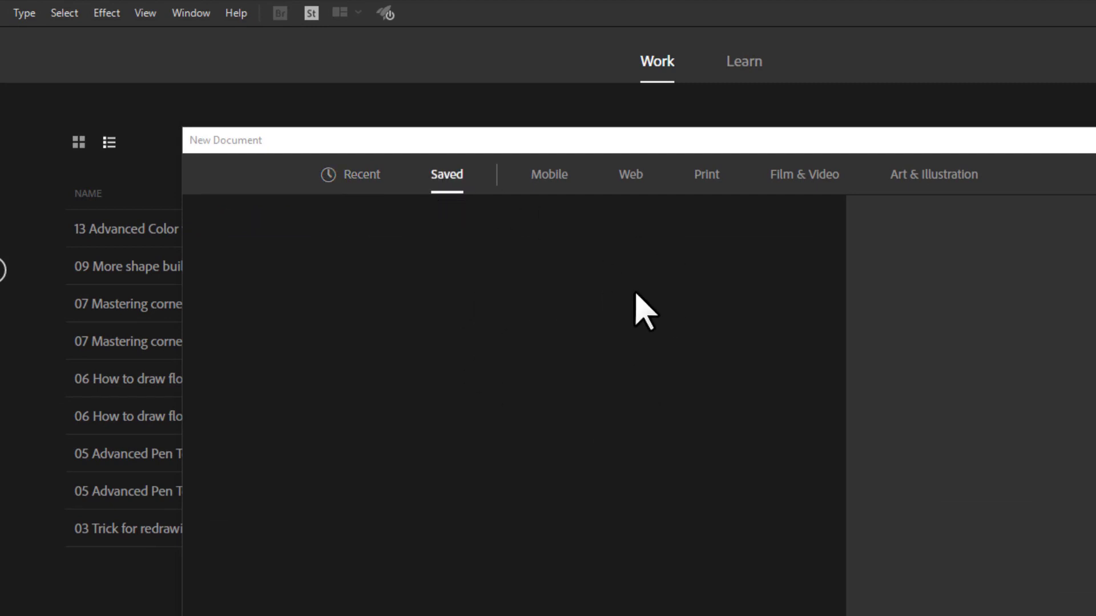
pyautogui.click(561, 184)
pyautogui.scroll(-2, 647, 452)
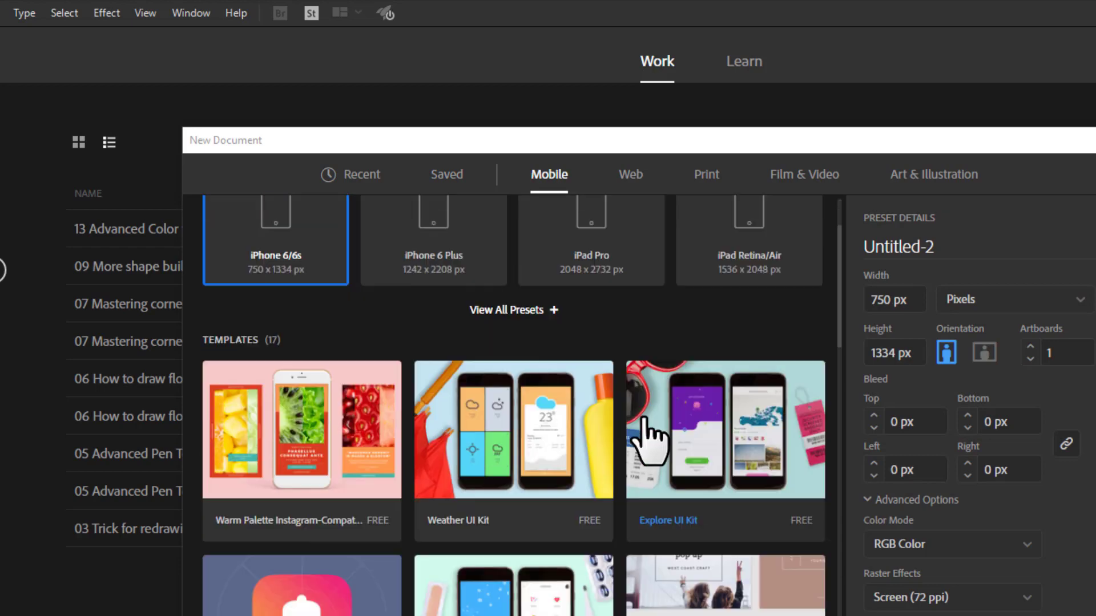
pyautogui.scroll(2, 655, 440)
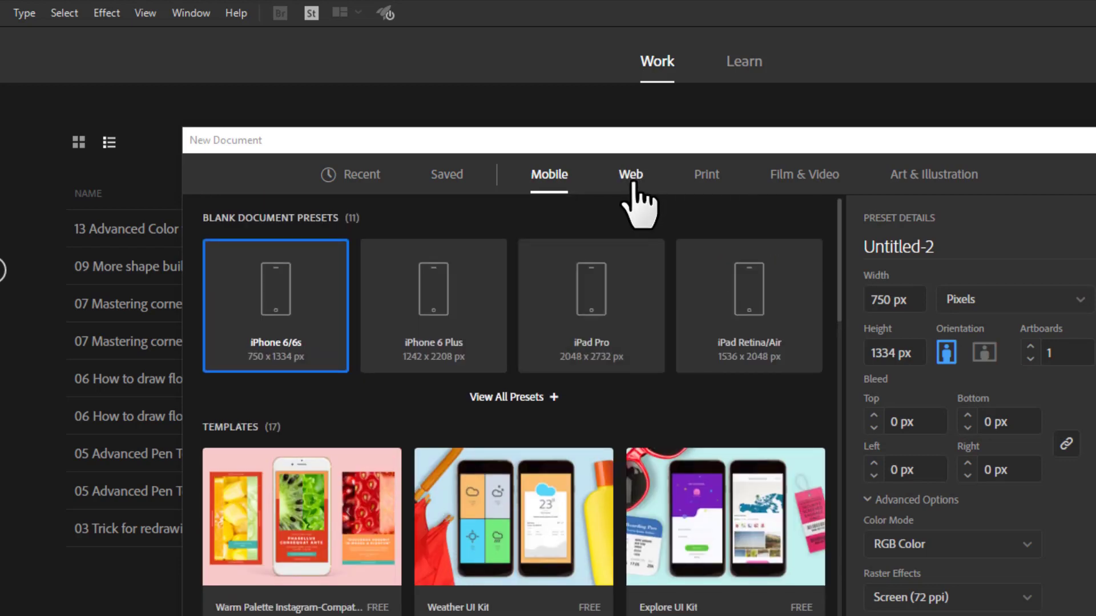
pyautogui.click(632, 188)
# - Look over the Print presets and templates, and create a document from the Letter preset, 612 x 792 pt in CMYK
pyautogui.click(710, 189)
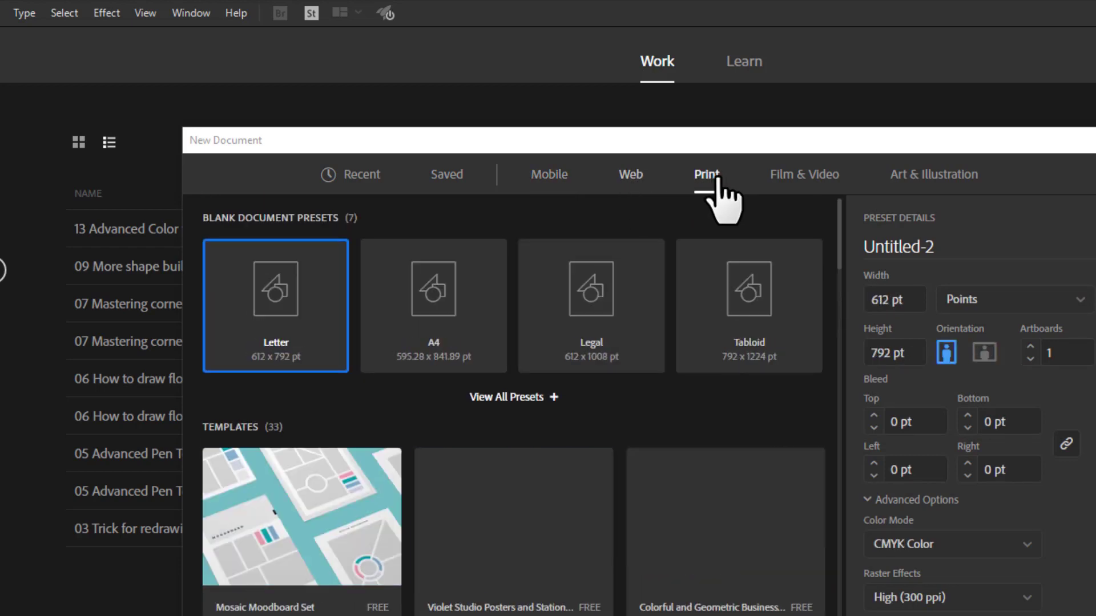
pyautogui.scroll(-3, 605, 391)
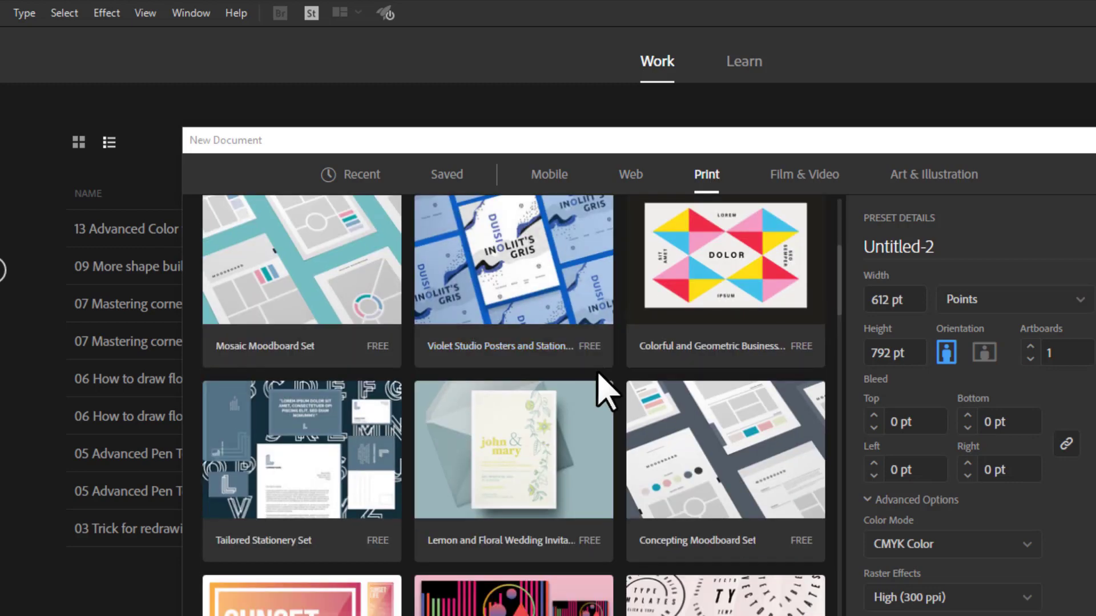
pyautogui.scroll(3, 605, 385)
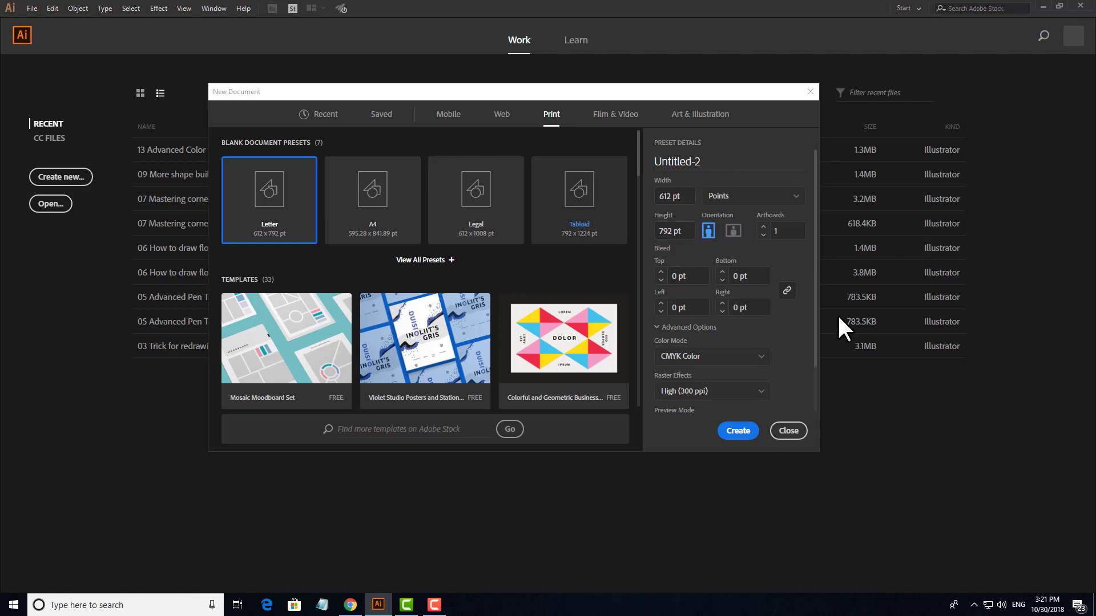
pyautogui.click(741, 431)
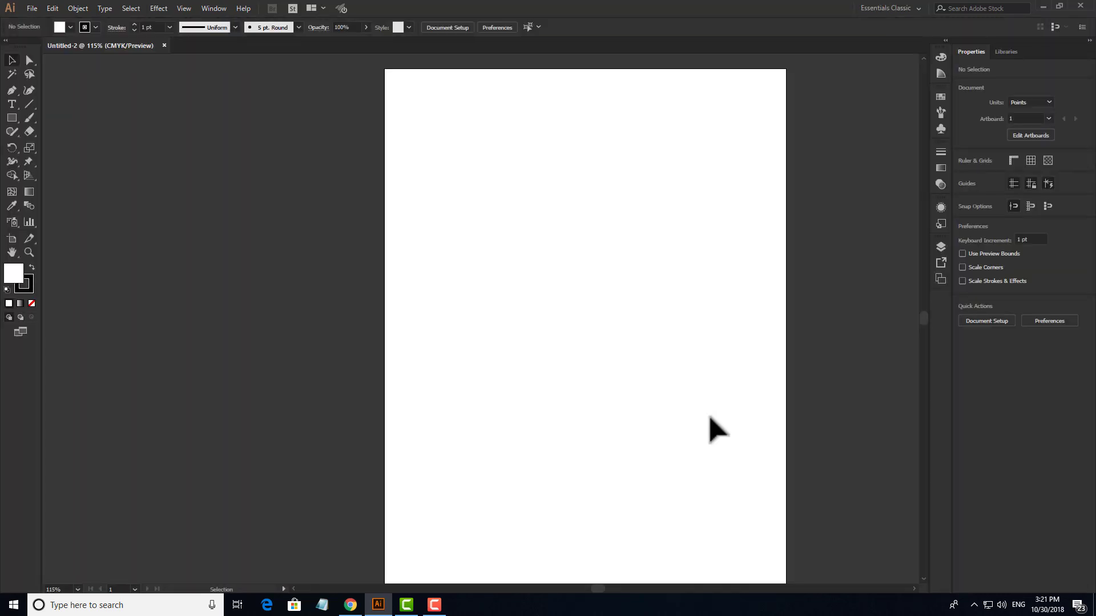
# - Switch the Letter artboard to landscape orientation with the Artboard tool and return to the Selection tool
pyautogui.moveTo(644, 418); pyautogui.dragTo(608, 405)
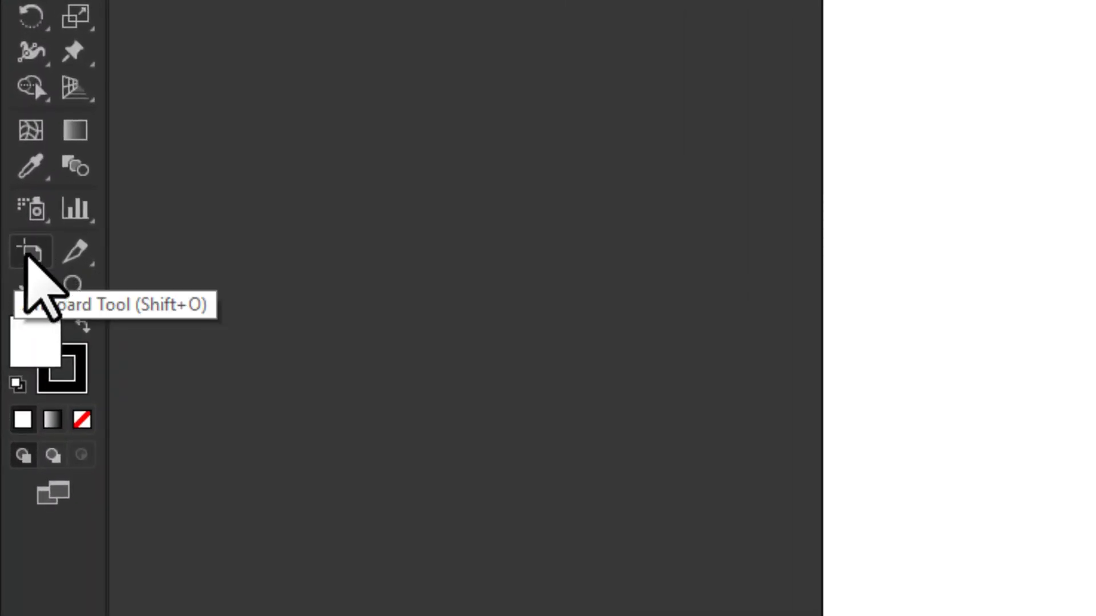
pyautogui.click(27, 255)
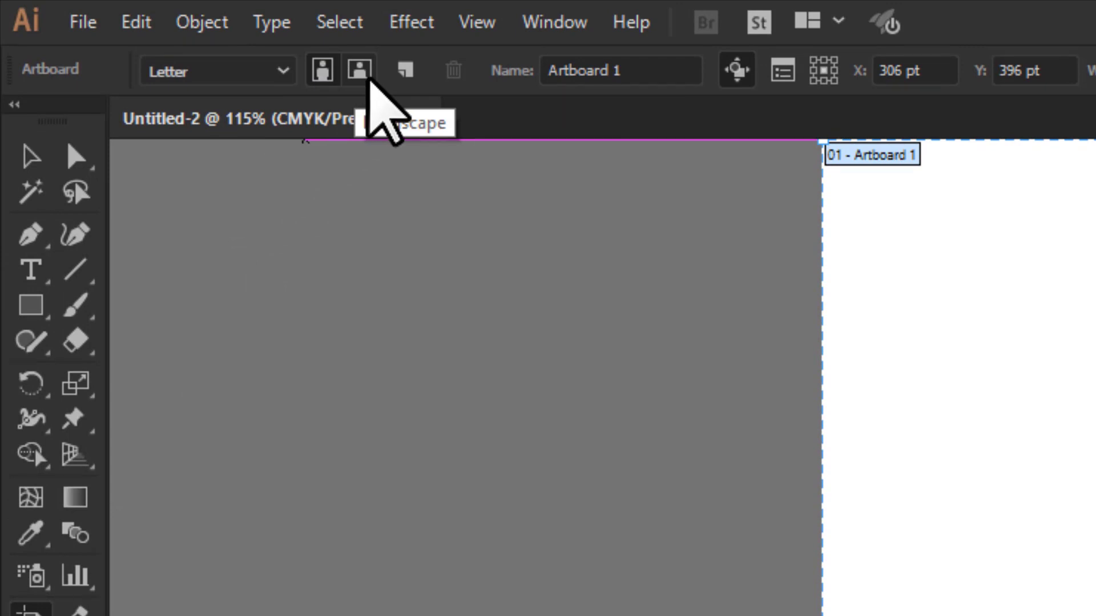
pyautogui.click(363, 77)
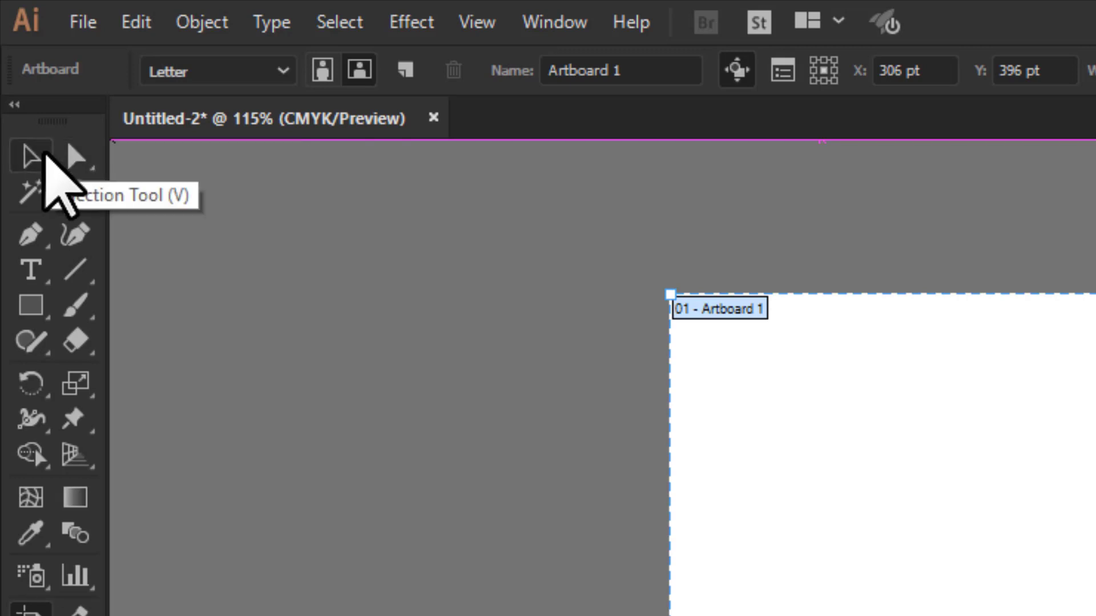
pyautogui.click(44, 154)
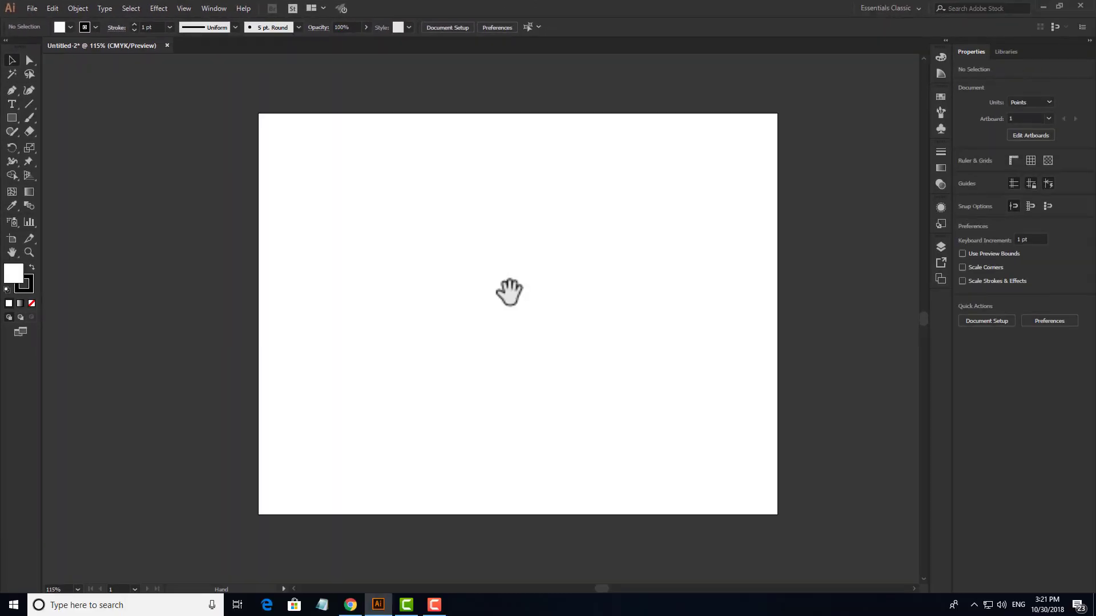
pyautogui.moveTo(510, 293)
pyautogui.mouseDown()
pyautogui.moveTo(543, 318)
pyautogui.moveTo(496, 297)
pyautogui.mouseUp()
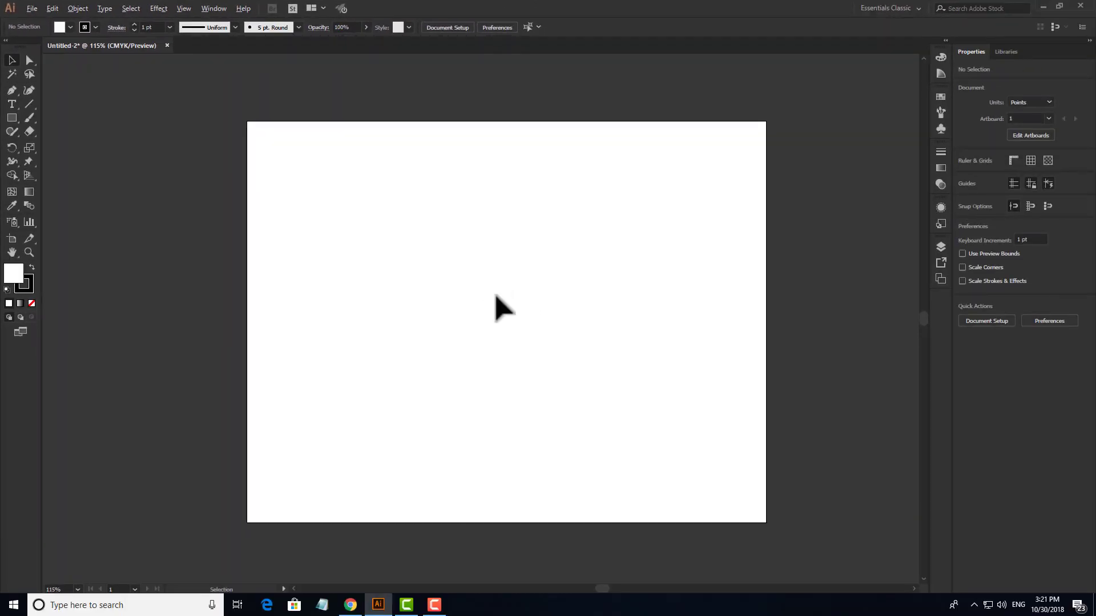
# - Draw a closed, irregular five-sided shape with straight segments and a horizontal upper edge using the Pen tool, and return to the Selection tool
pyautogui.hotkey('ctrl', '+')
pyautogui.hotkey('ctrl', '+')
pyautogui.hotkey('ctrl', '+')
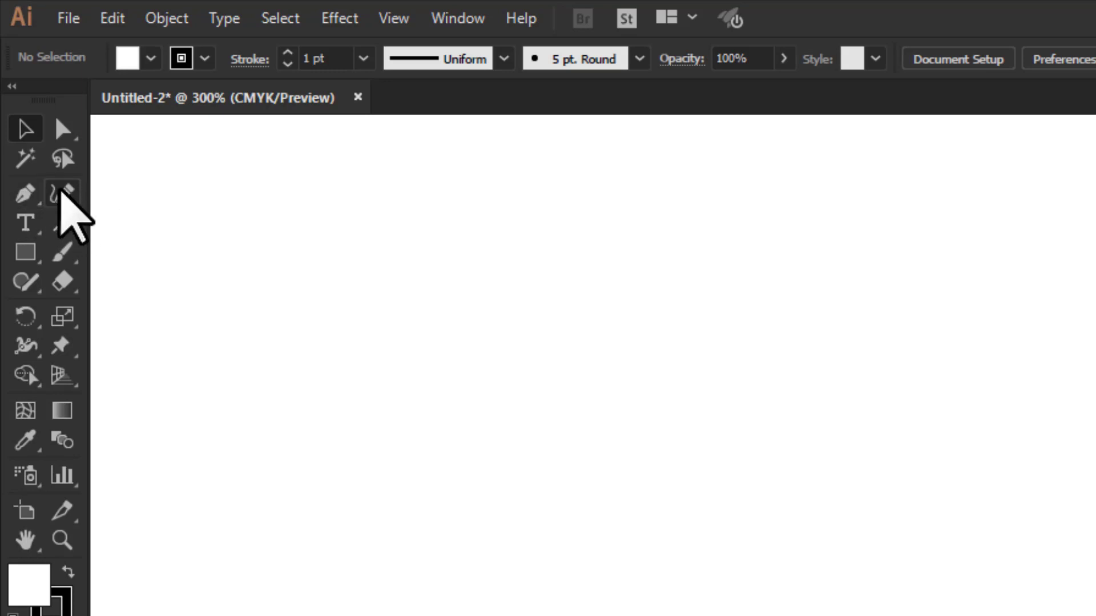
pyautogui.click(60, 193)
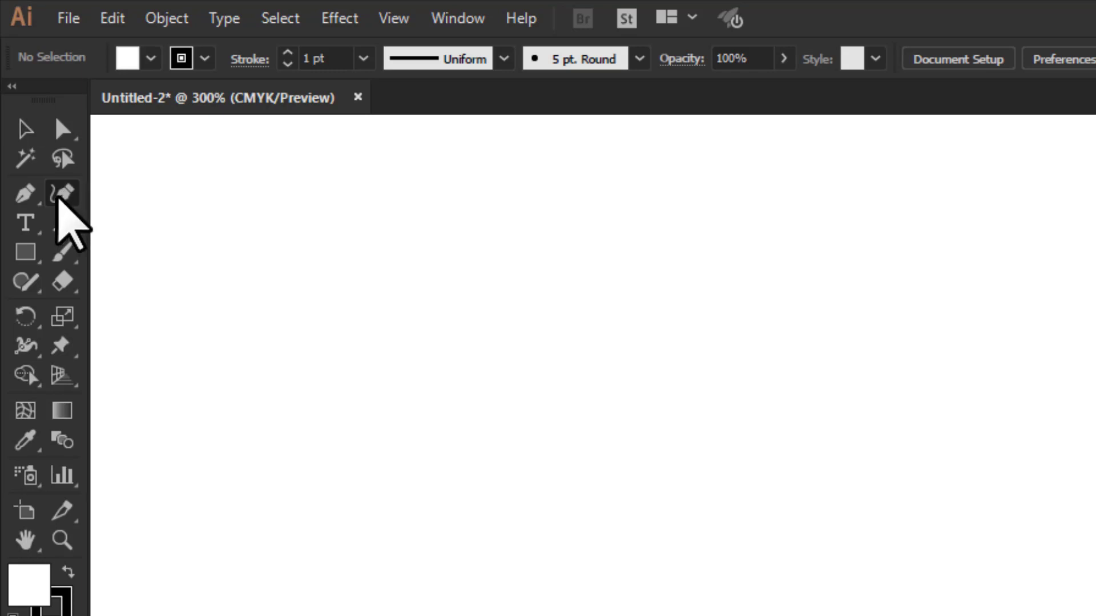
pyautogui.click(16, 194)
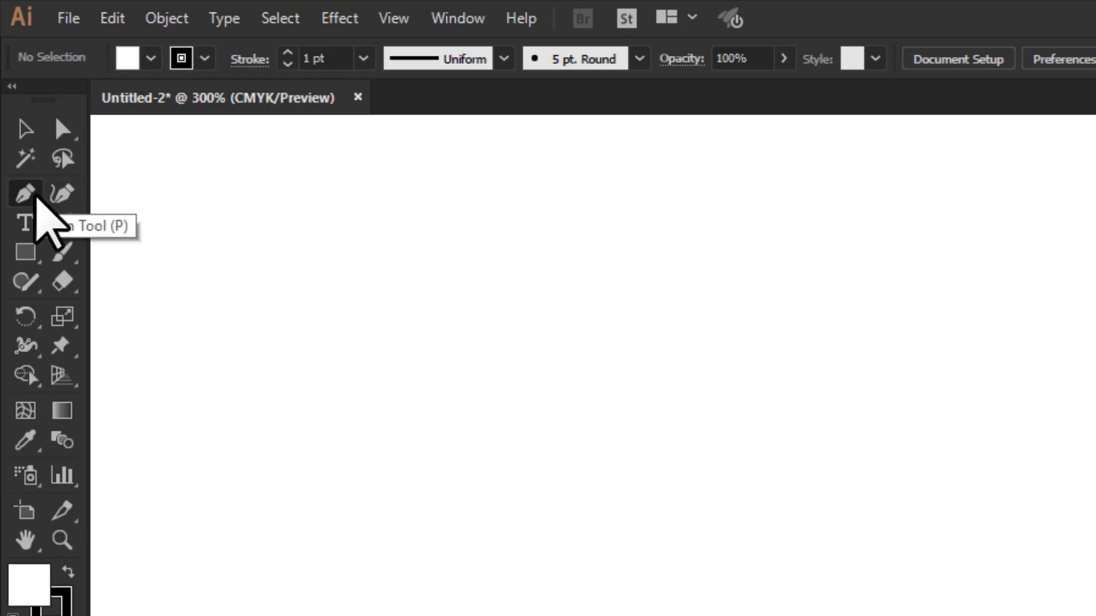
pyautogui.click(30, 196)
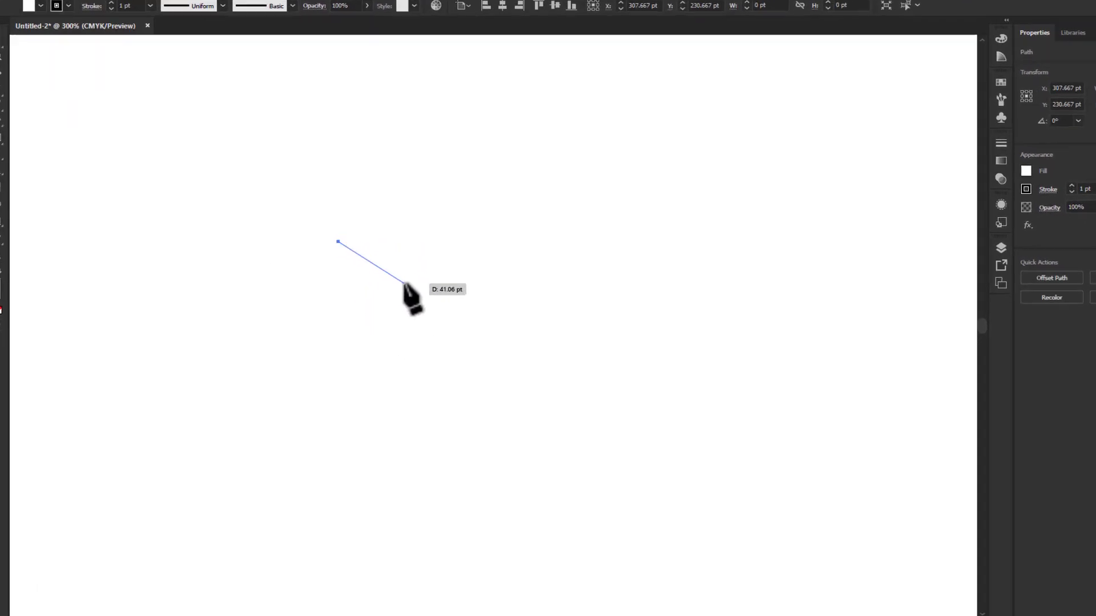
pyautogui.click(444, 241)
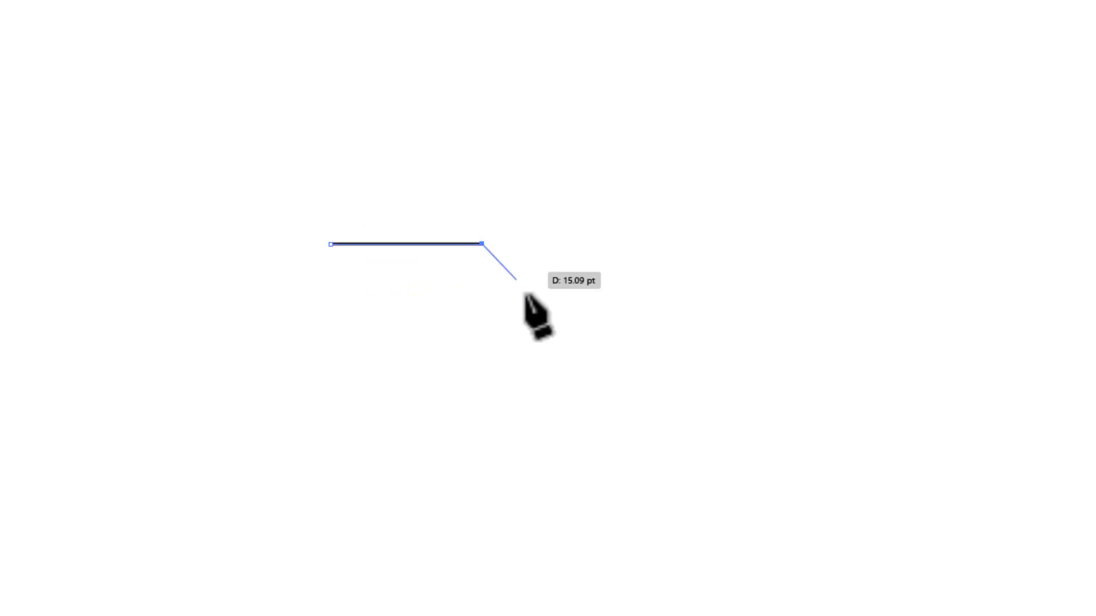
pyautogui.click(545, 367)
pyautogui.click(373, 496)
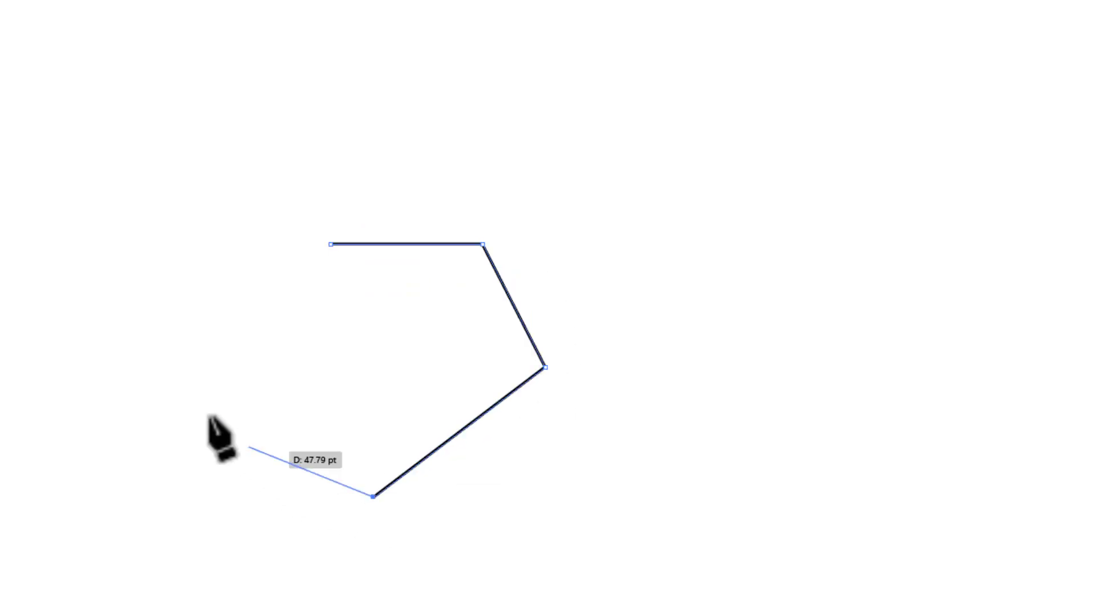
pyautogui.click(186, 375)
pyautogui.click(329, 243)
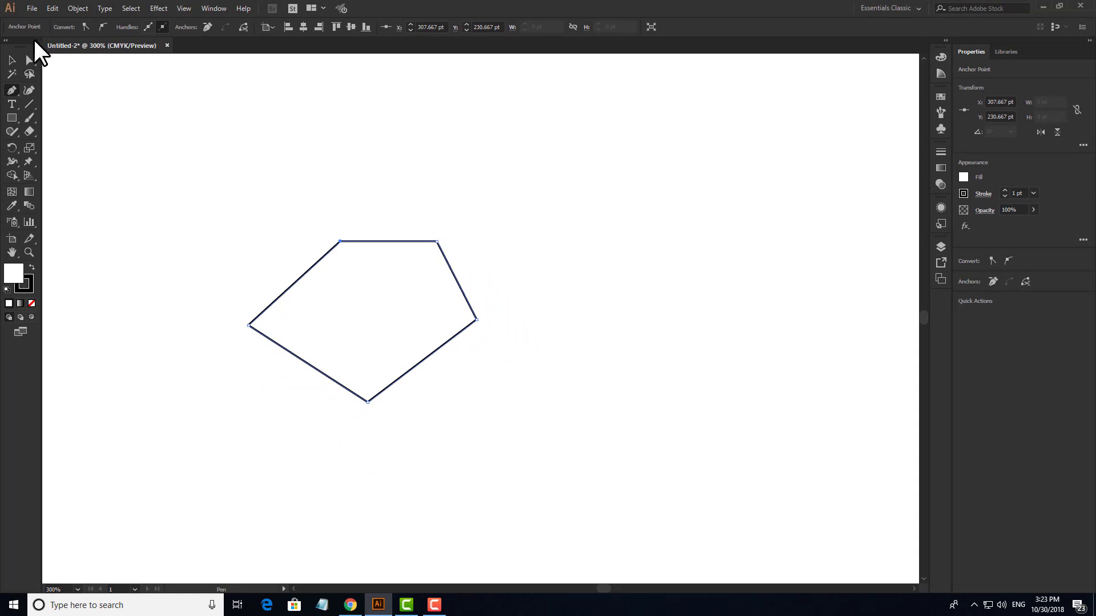
pyautogui.press('v')
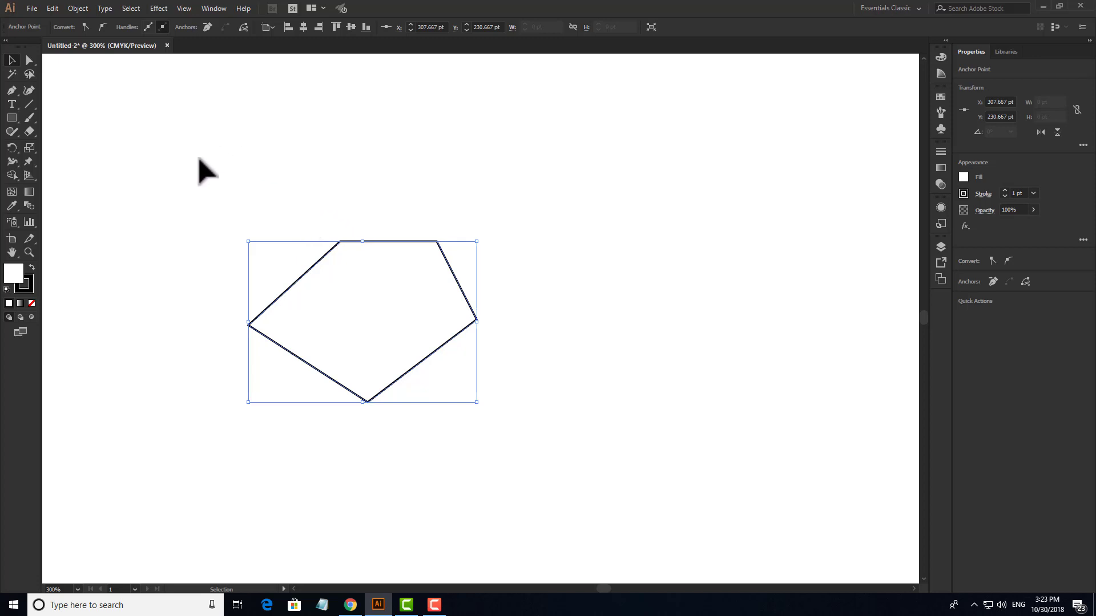
# - Select the five-sided shape and move it by its outline, up and to the right
pyautogui.moveTo(300, 234); pyautogui.dragTo(500, 382)
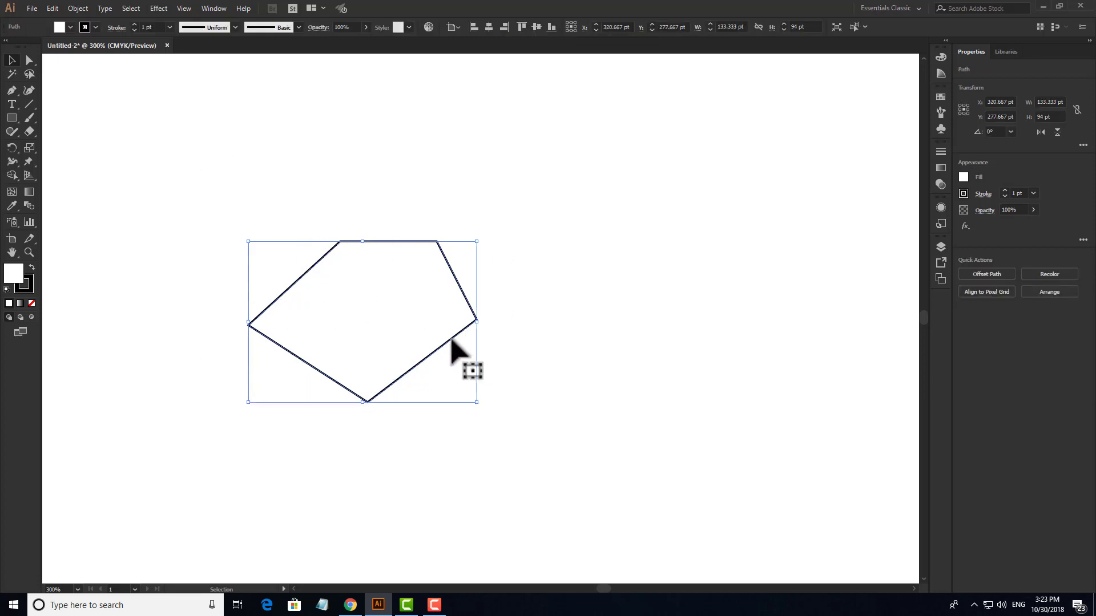
pyautogui.moveTo(463, 330); pyautogui.dragTo(543, 271)
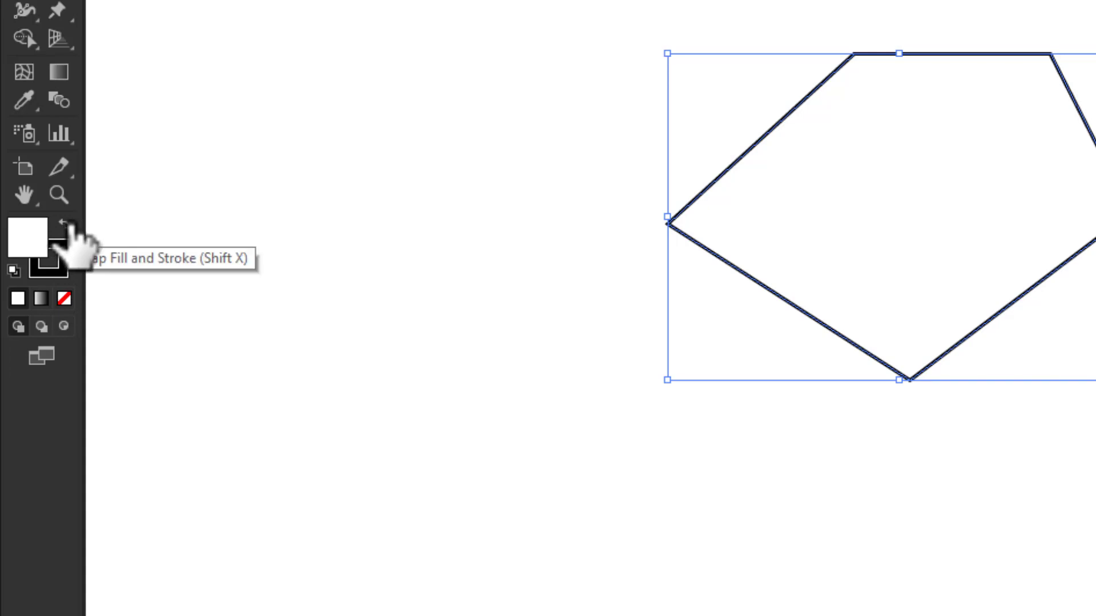
# - Swap the five-sided shape's fill and stroke to give it a black fill, and move the shape down by its filled interior
pyautogui.click(66, 224)
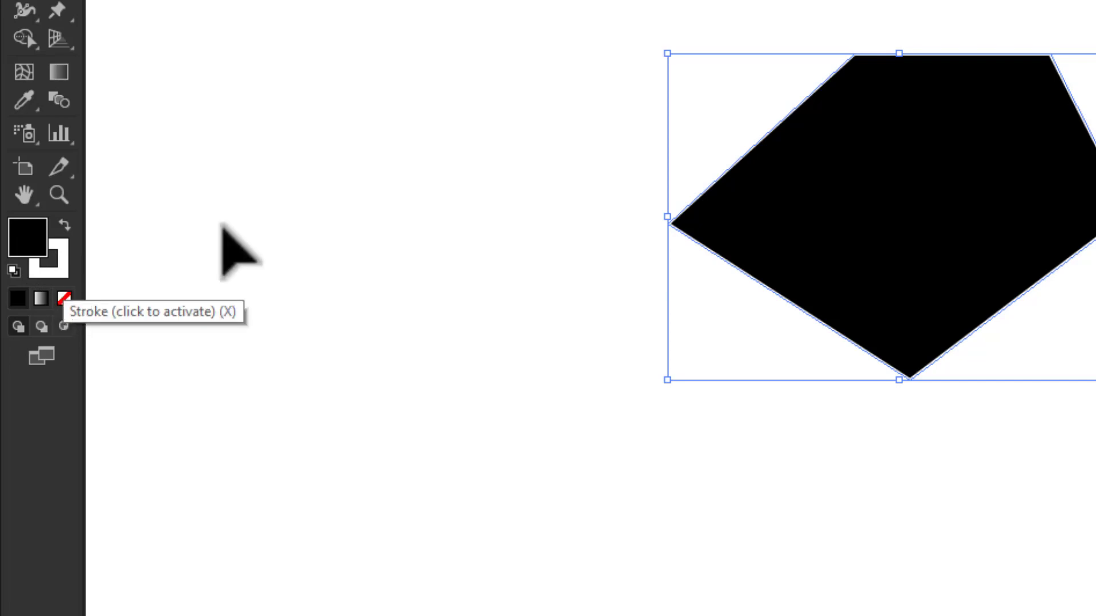
pyautogui.moveTo(488, 0); pyautogui.dragTo(1095, 521)
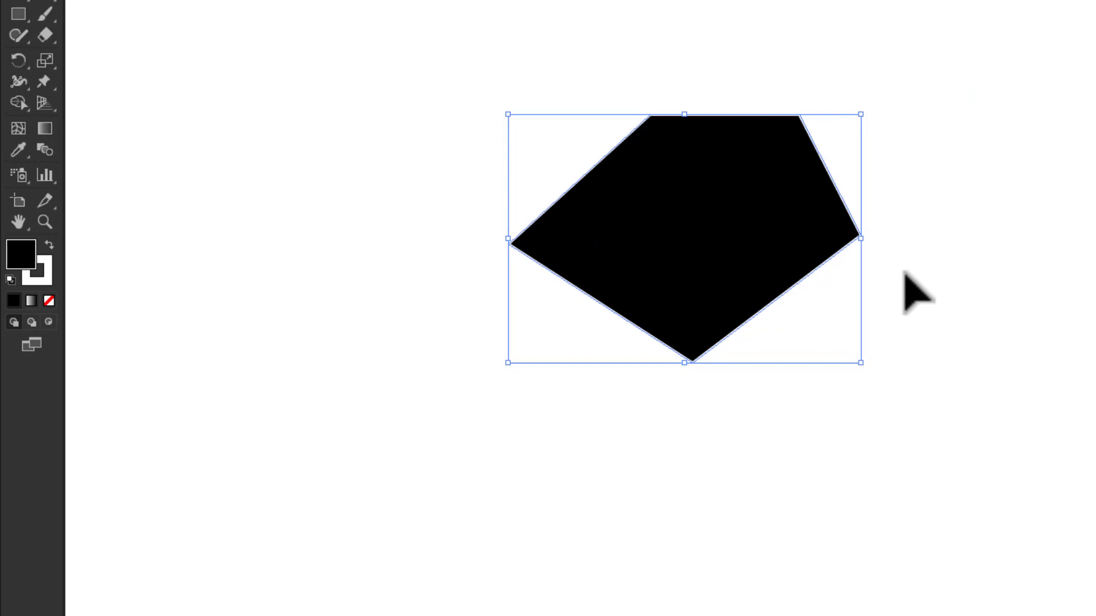
pyautogui.moveTo(943, 112); pyautogui.dragTo(583, 298)
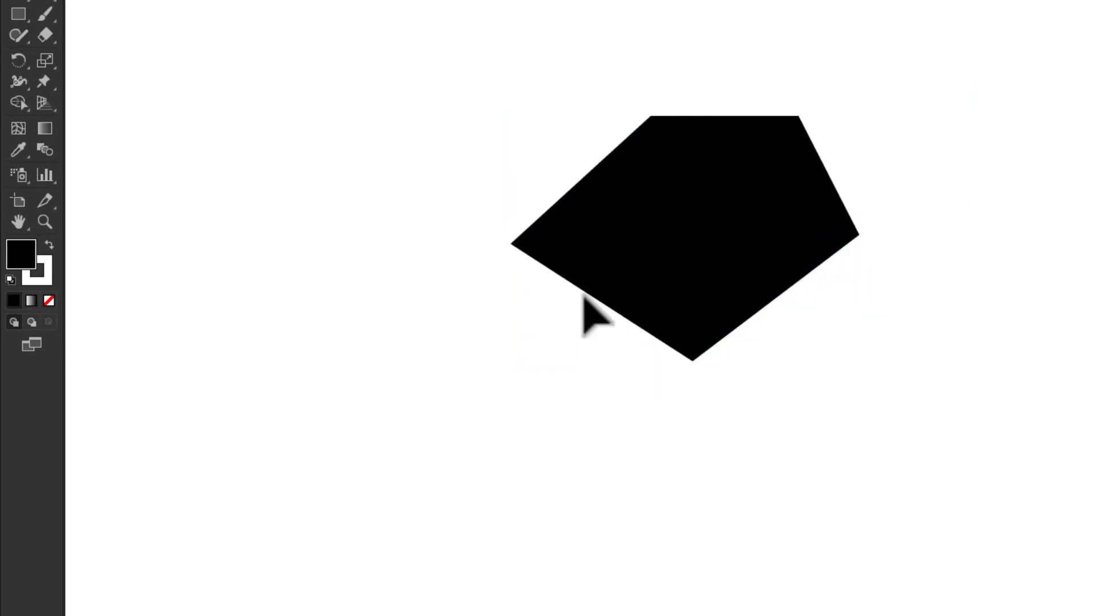
pyautogui.moveTo(665, 264); pyautogui.dragTo(638, 371)
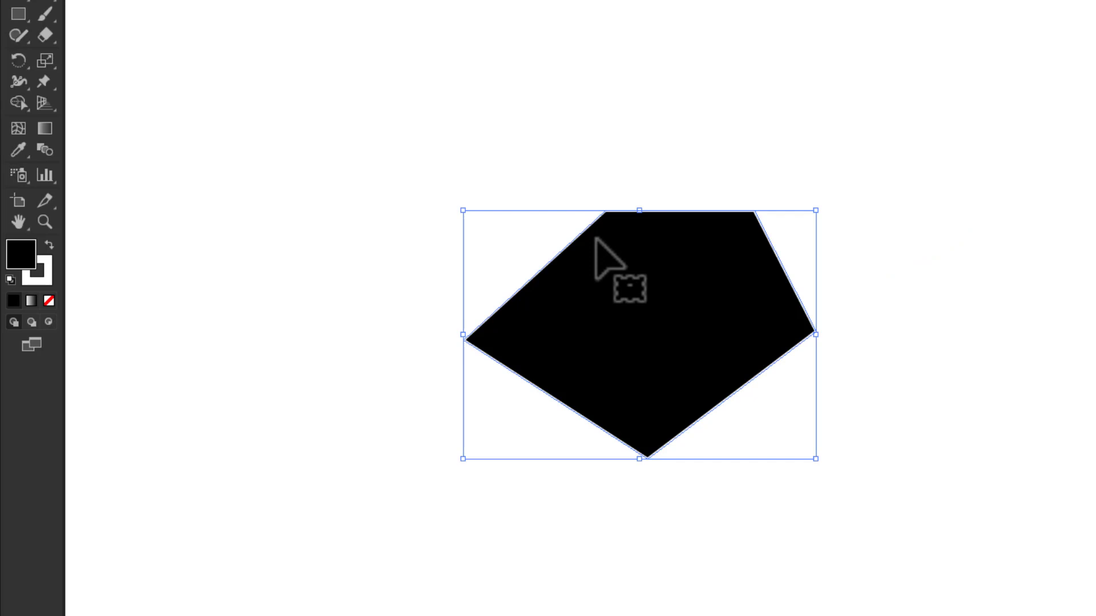
# - Swap the fill and stroke back to a black stroke, and set the five-sided shape's fill to None
pyautogui.click(49, 245)
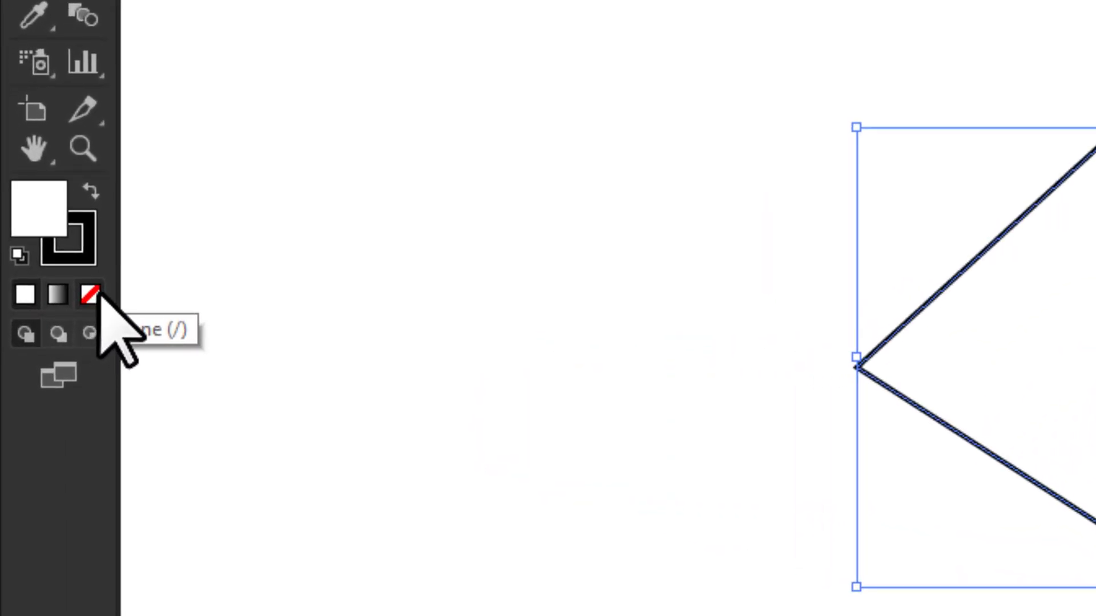
pyautogui.click(90, 295)
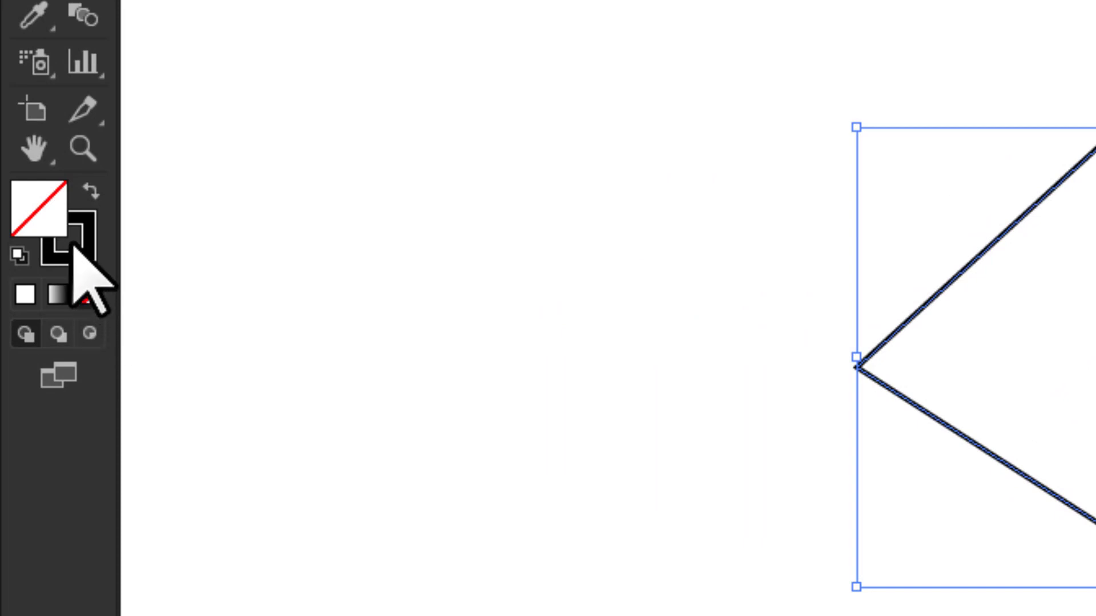
# - Select the unfilled five-sided shape, move it up and to the right by its outline, and delete it
pyautogui.moveTo(462, 314); pyautogui.dragTo(491, 348)
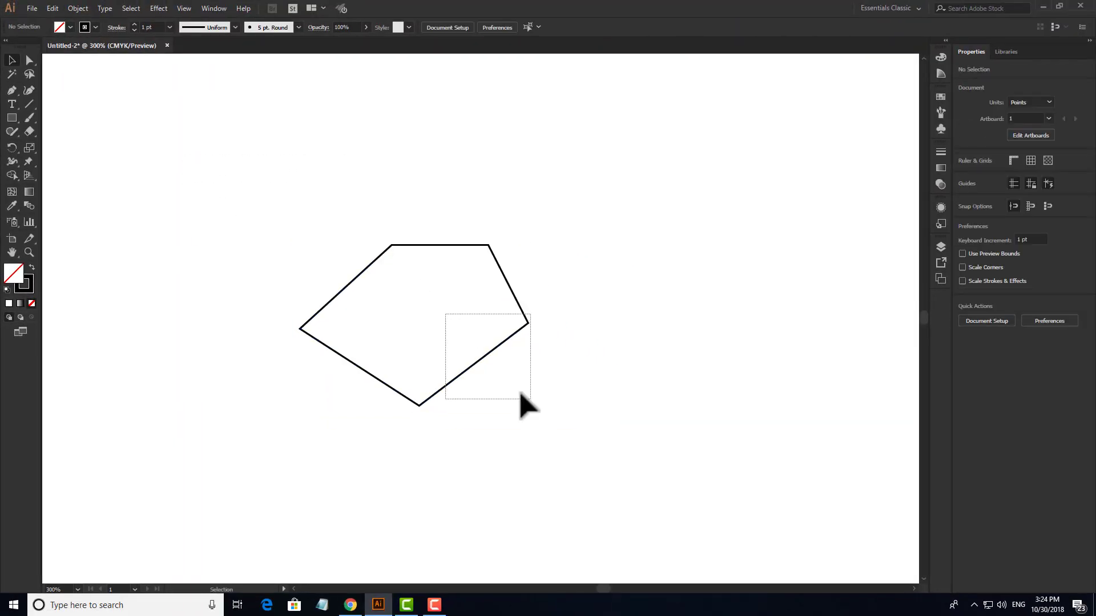
pyautogui.moveTo(525, 406); pyautogui.dragTo(526, 406)
pyautogui.moveTo(345, 288); pyautogui.dragTo(393, 219)
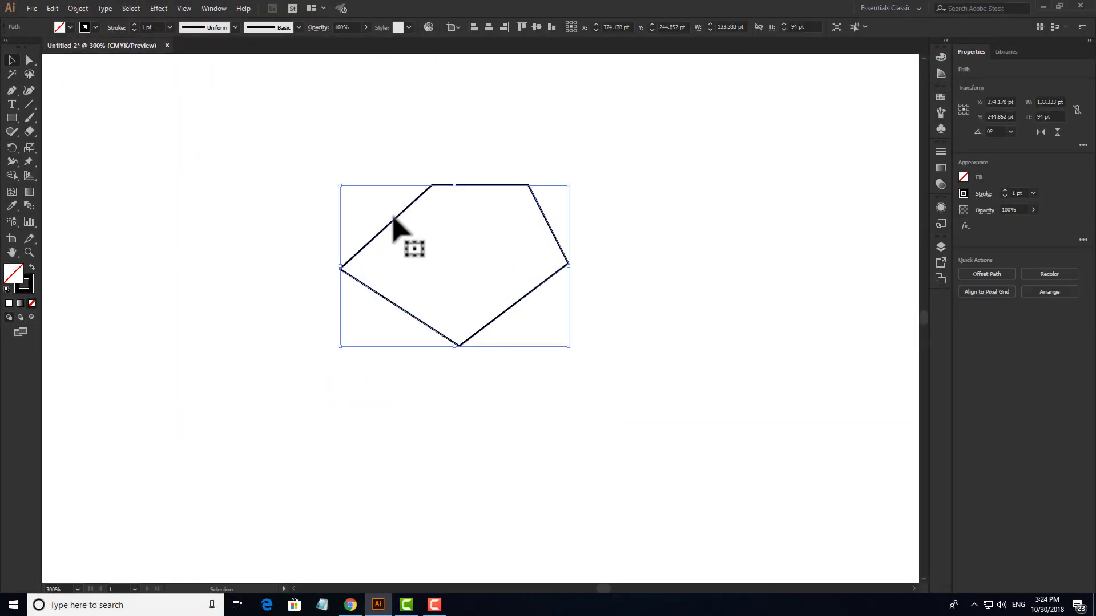
pyautogui.click(329, 192)
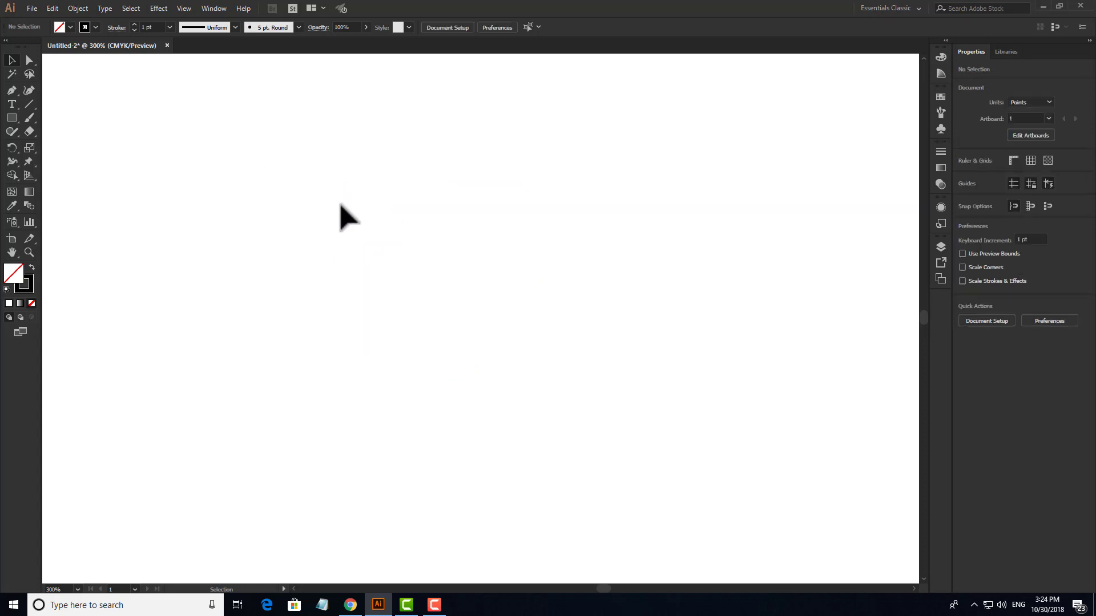
# - Draw a large, irregular, self-crossing path with 15 anchor points using the Pen tool, and close it at its first anchor point
pyautogui.press('p')
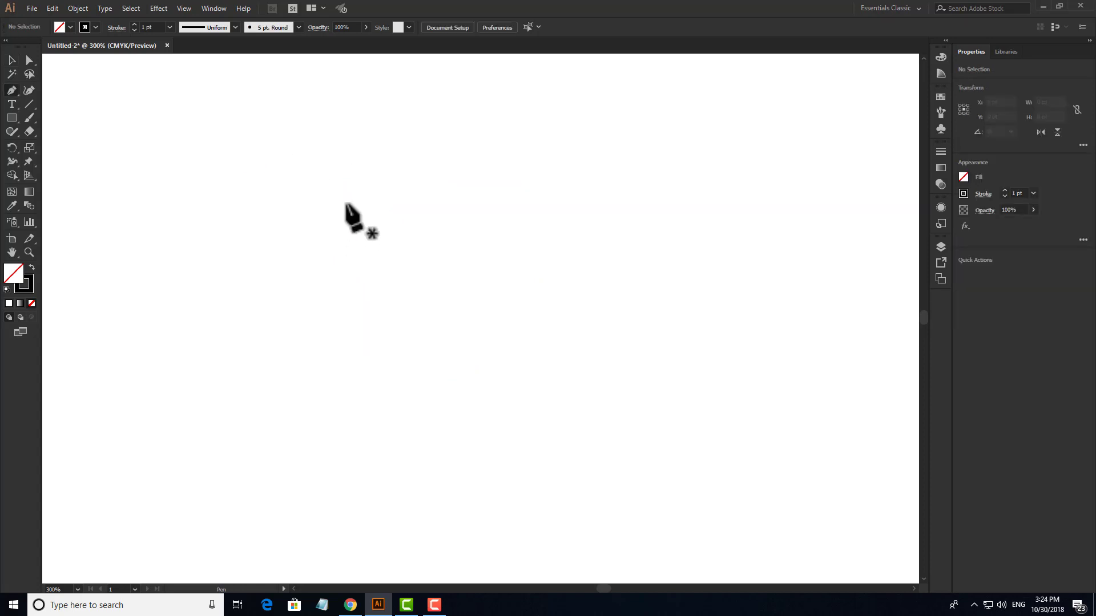
pyautogui.click(327, 295)
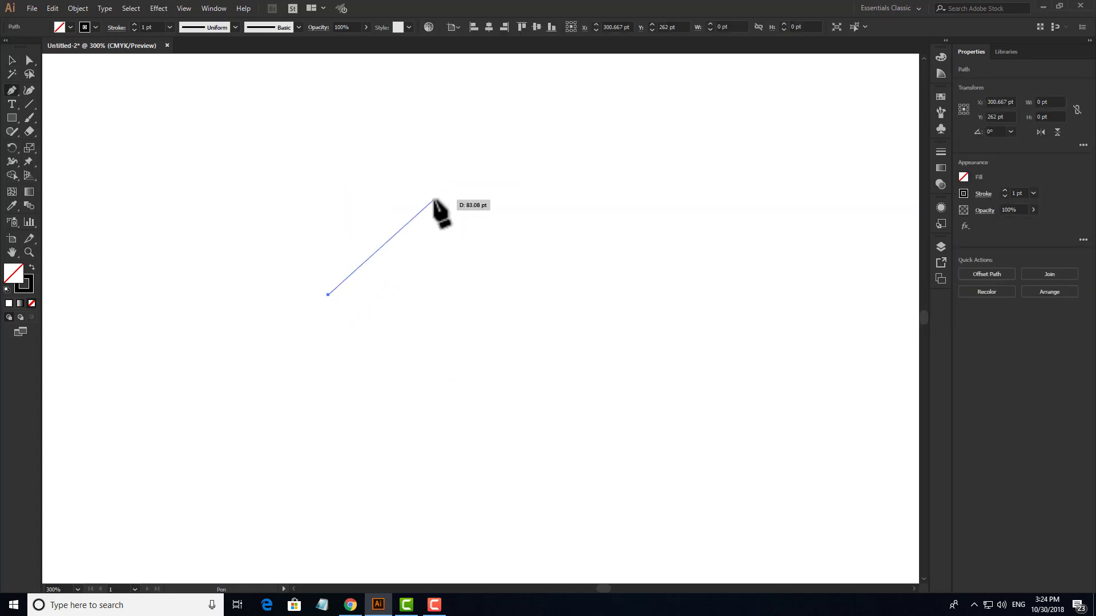
pyautogui.click(474, 257)
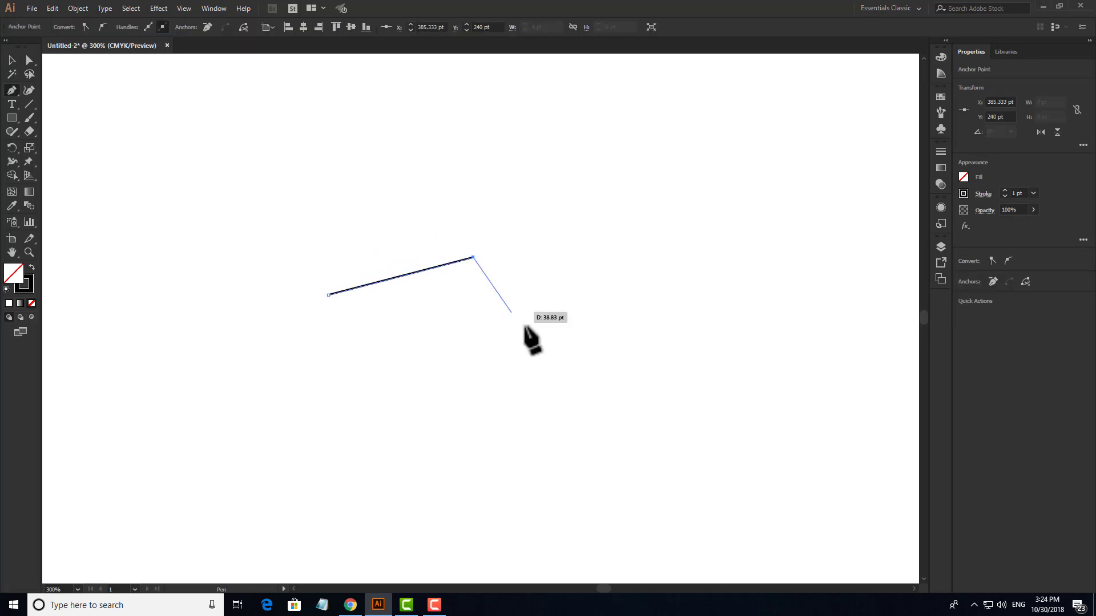
pyautogui.click(553, 350)
pyautogui.click(710, 396)
pyautogui.click(695, 183)
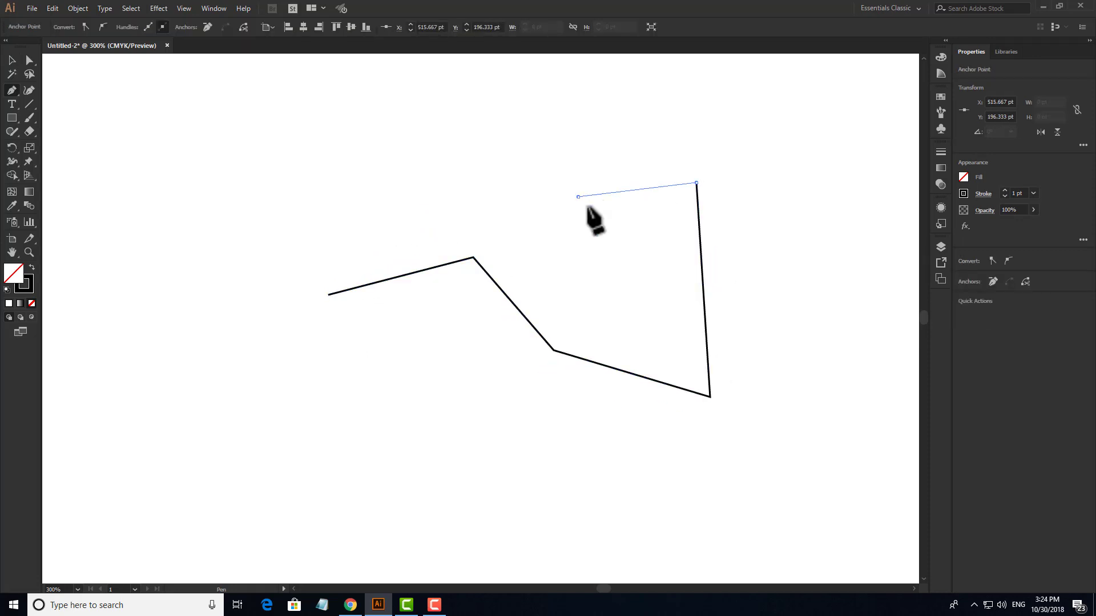
pyautogui.click(578, 197)
pyautogui.click(645, 266)
pyautogui.click(778, 260)
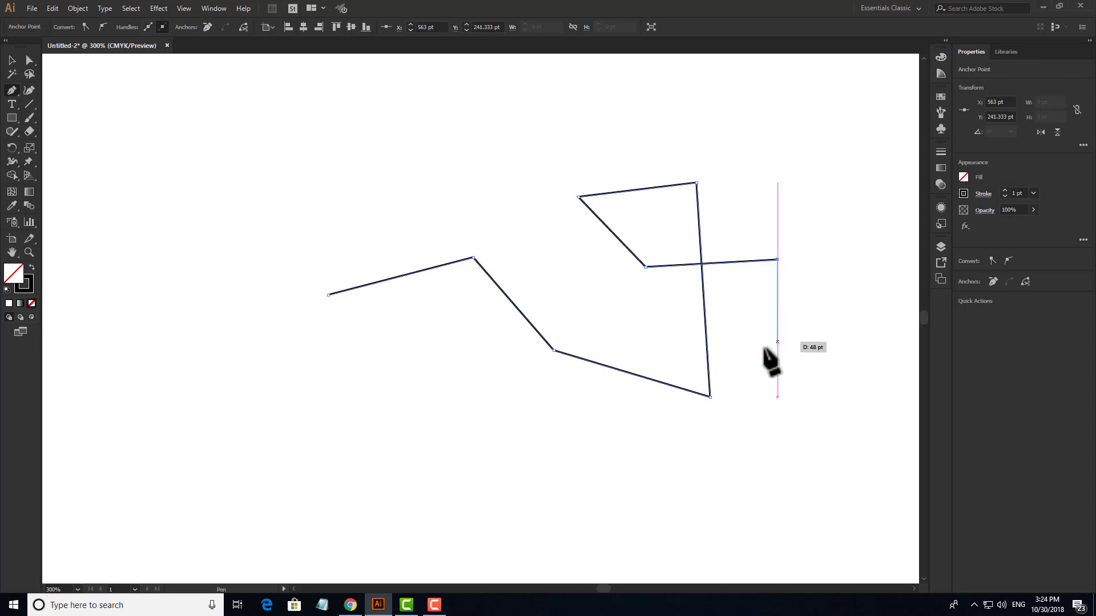
pyautogui.click(629, 412)
pyautogui.click(573, 326)
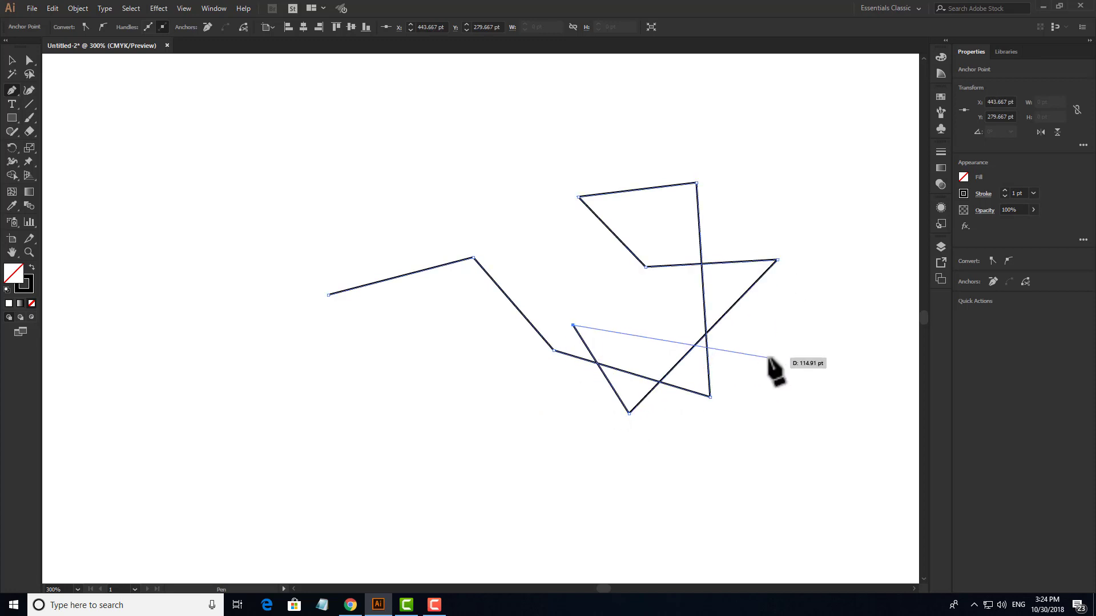
pyautogui.click(768, 357)
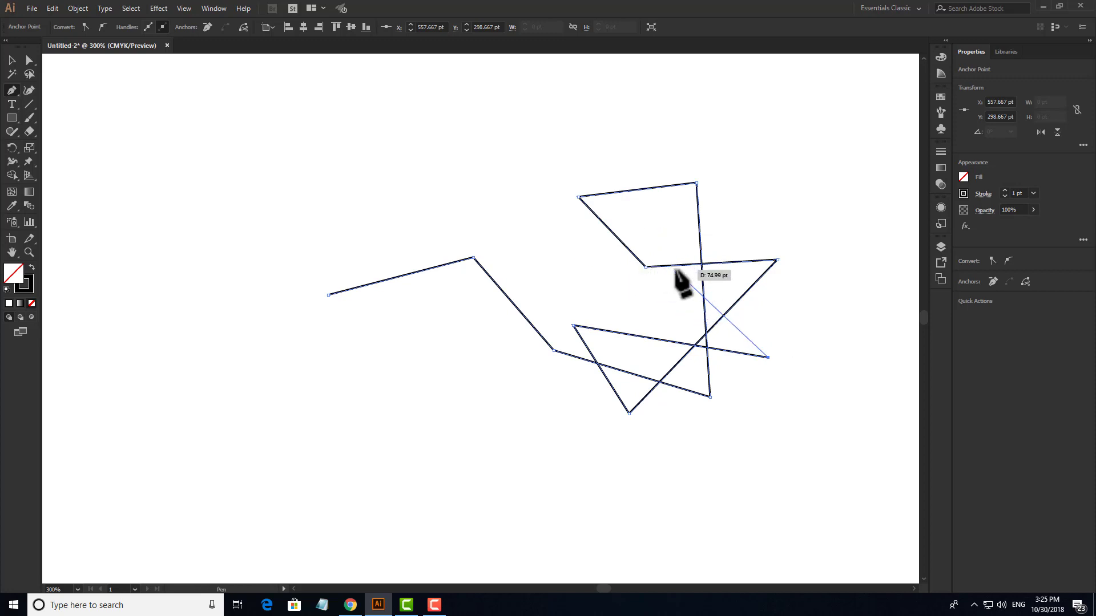
pyautogui.click(641, 492)
pyautogui.click(379, 478)
pyautogui.click(328, 412)
pyautogui.click(349, 360)
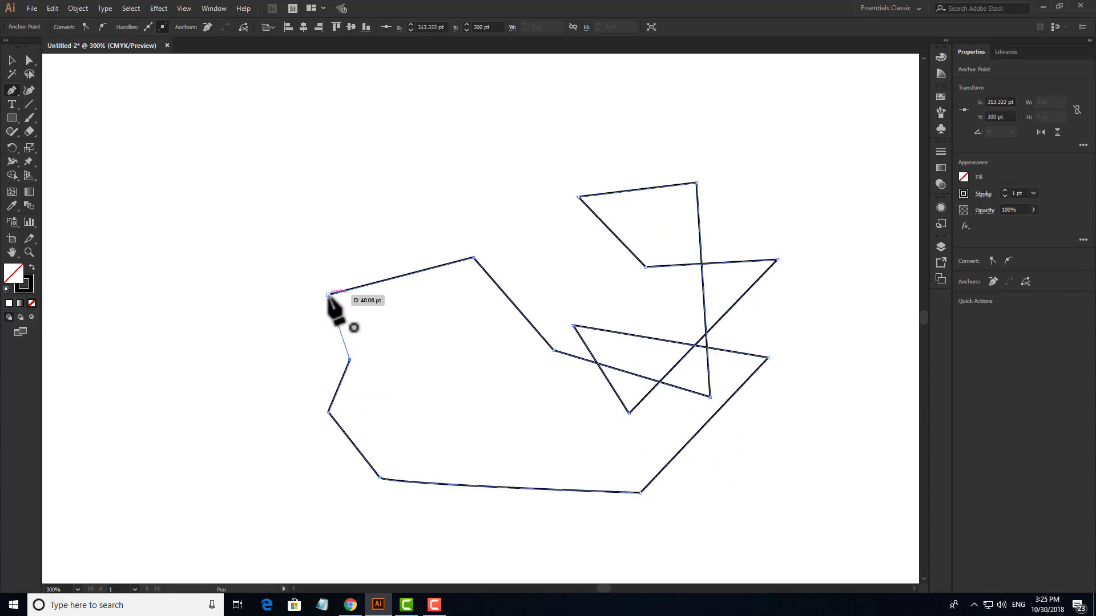
pyautogui.click(328, 295)
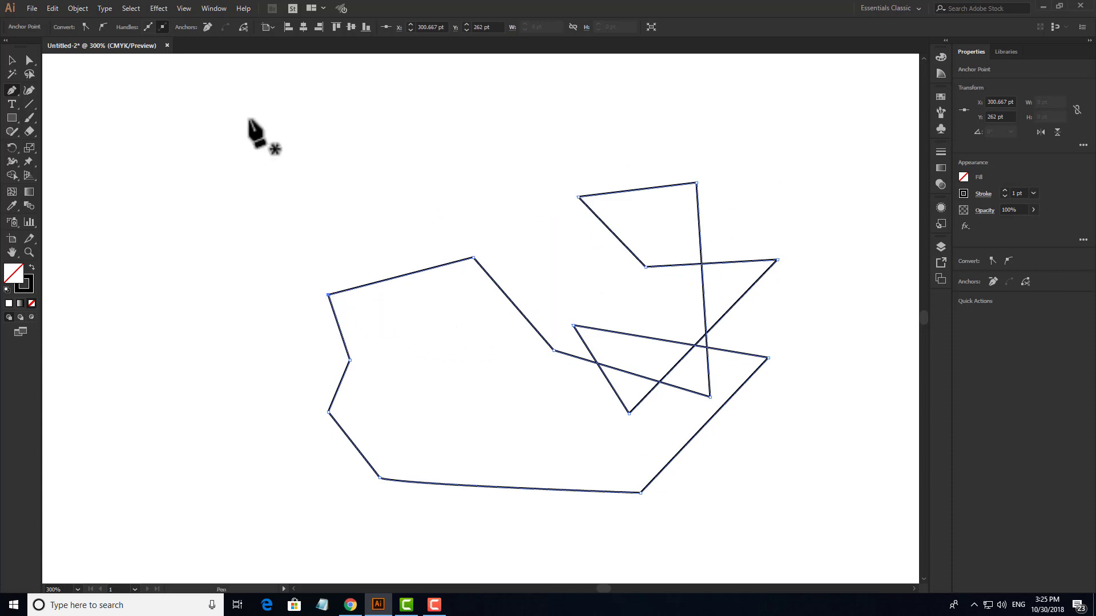
# - Start a separate zigzag path of three straight segments above the closed shape
pyautogui.click(270, 197)
pyautogui.click(496, 134)
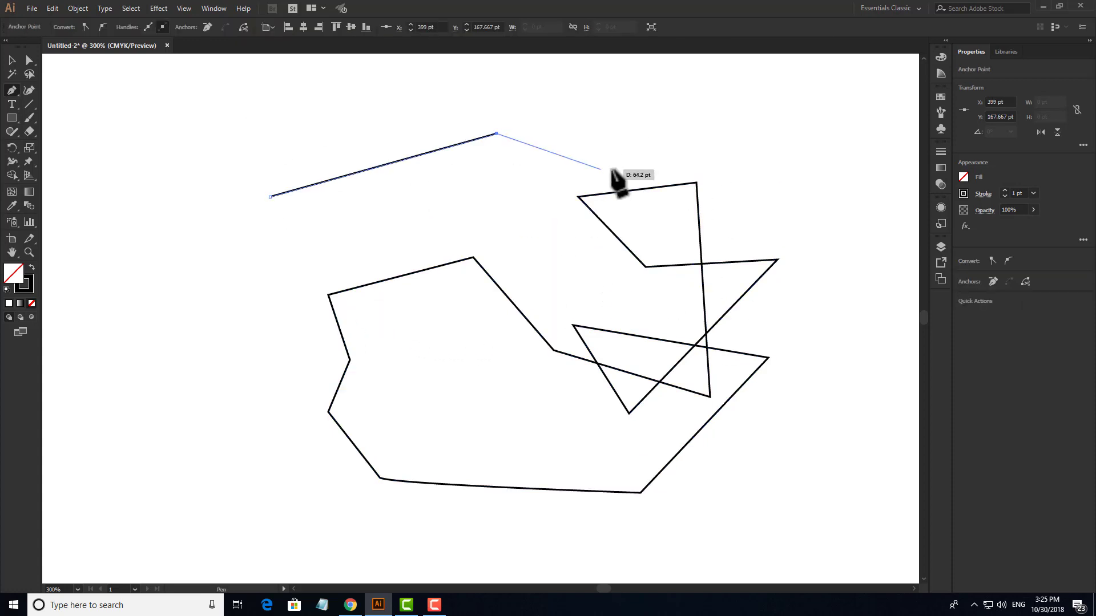
pyautogui.click(292, 251)
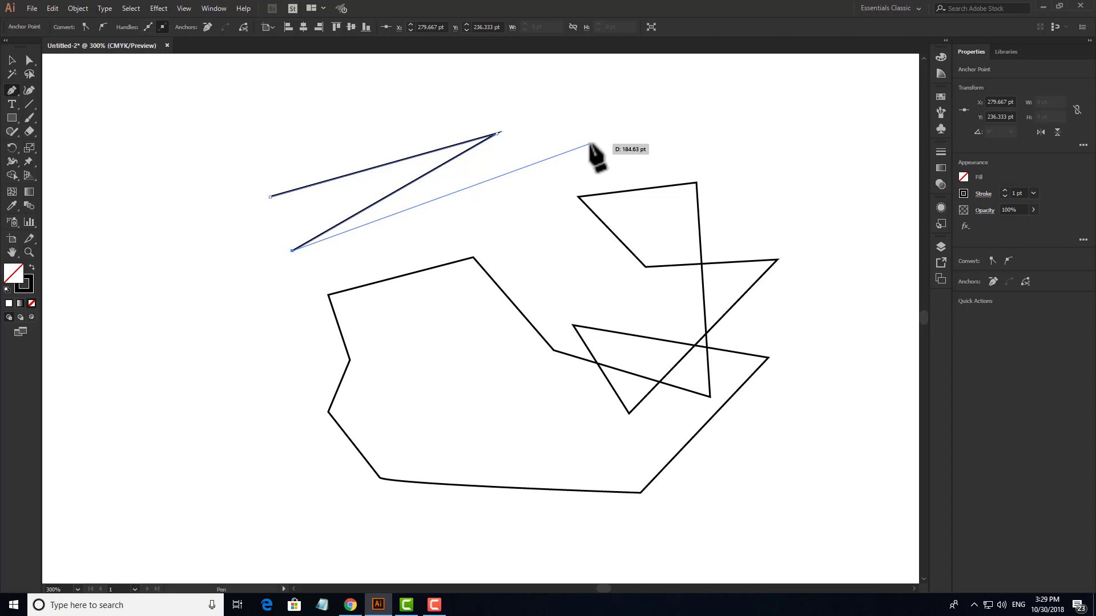
pyautogui.click(591, 144)
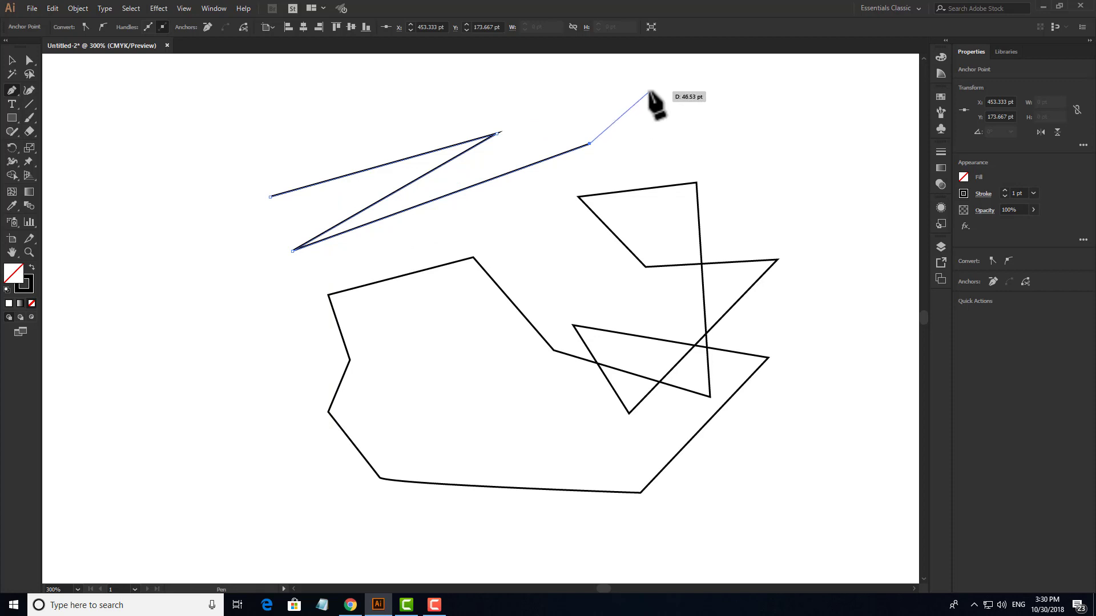
# - Extend the zigzag path with a curved segment, pulling direction handles from its new anchor point to arch the curve upward
pyautogui.click(657, 91)
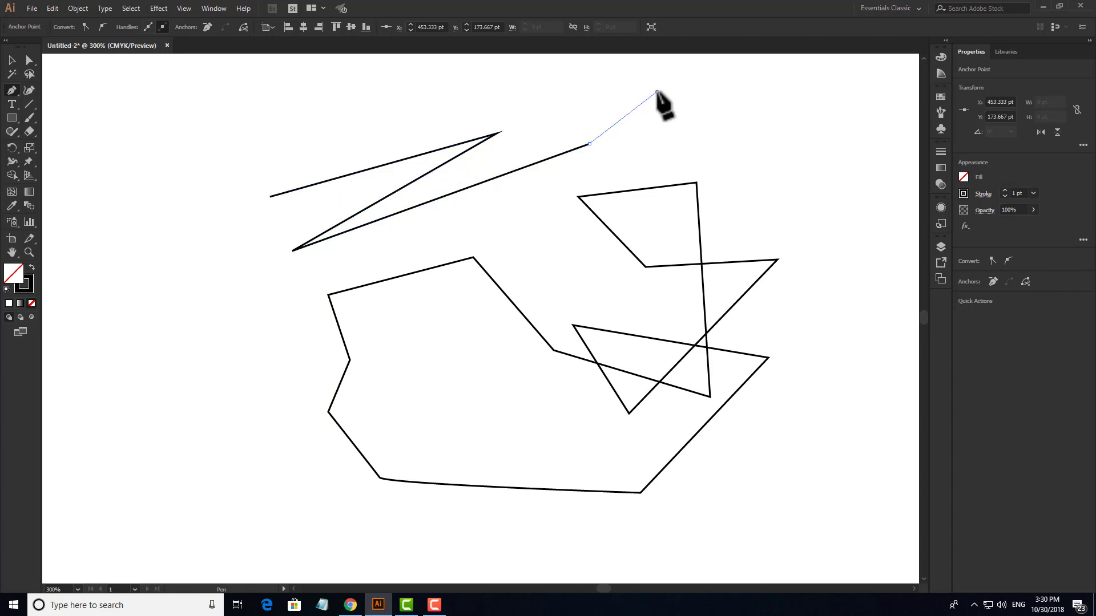
pyautogui.moveTo(663, 95); pyautogui.dragTo(672, 98)
pyautogui.moveTo(790, 193); pyautogui.dragTo(905, 225)
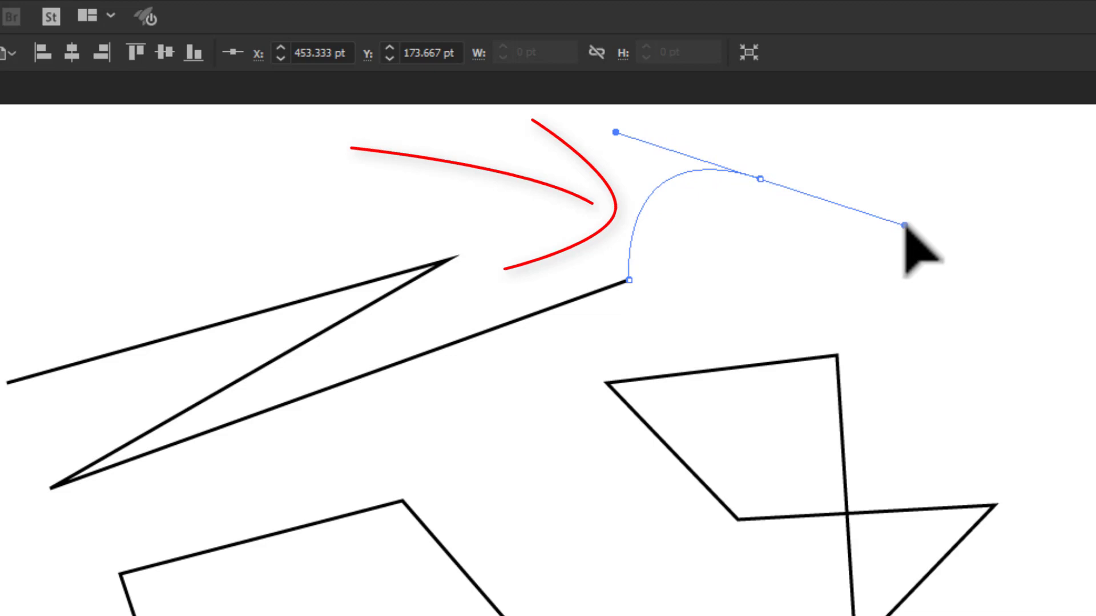
pyautogui.moveTo(904, 225); pyautogui.dragTo(910, 222)
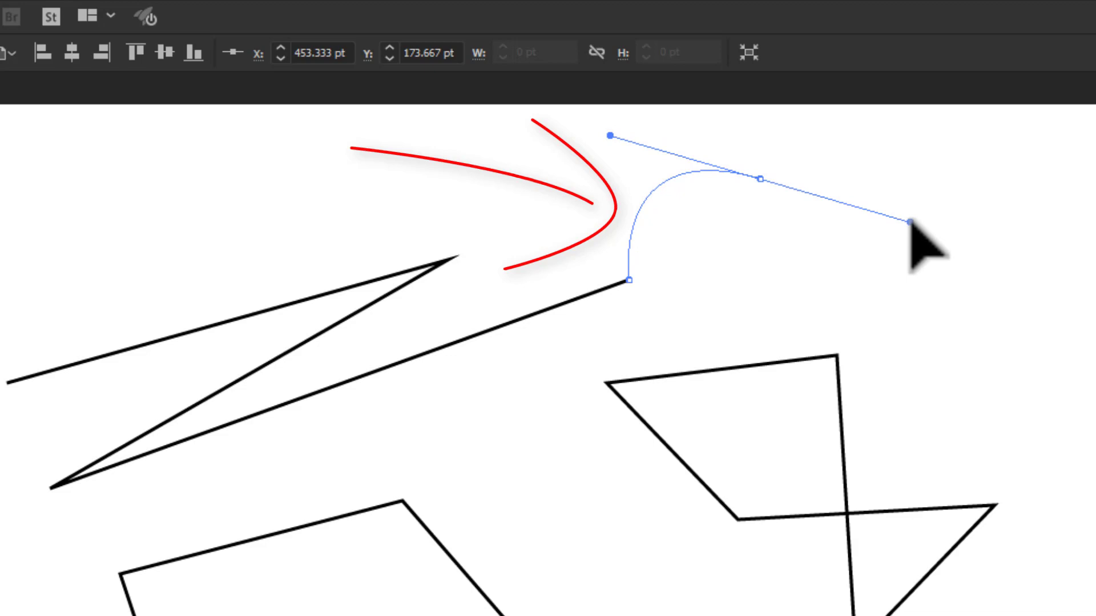
pyautogui.moveTo(910, 222); pyautogui.dragTo(911, 221)
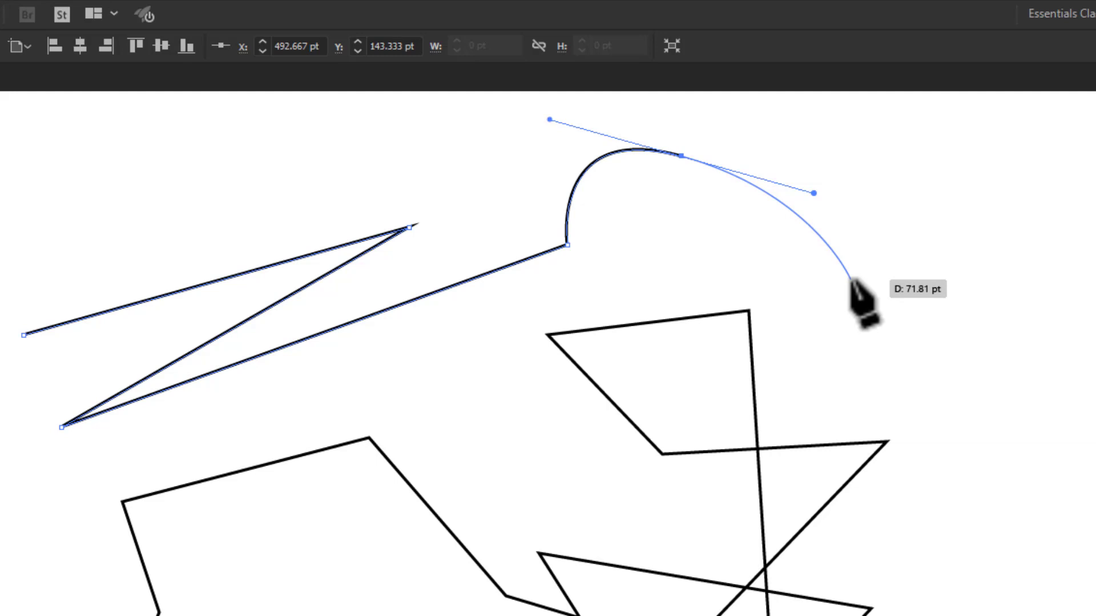
# - End the zigzag path as an open path, then select and delete all the paths with the Selection tool
pyautogui.press('Escape')
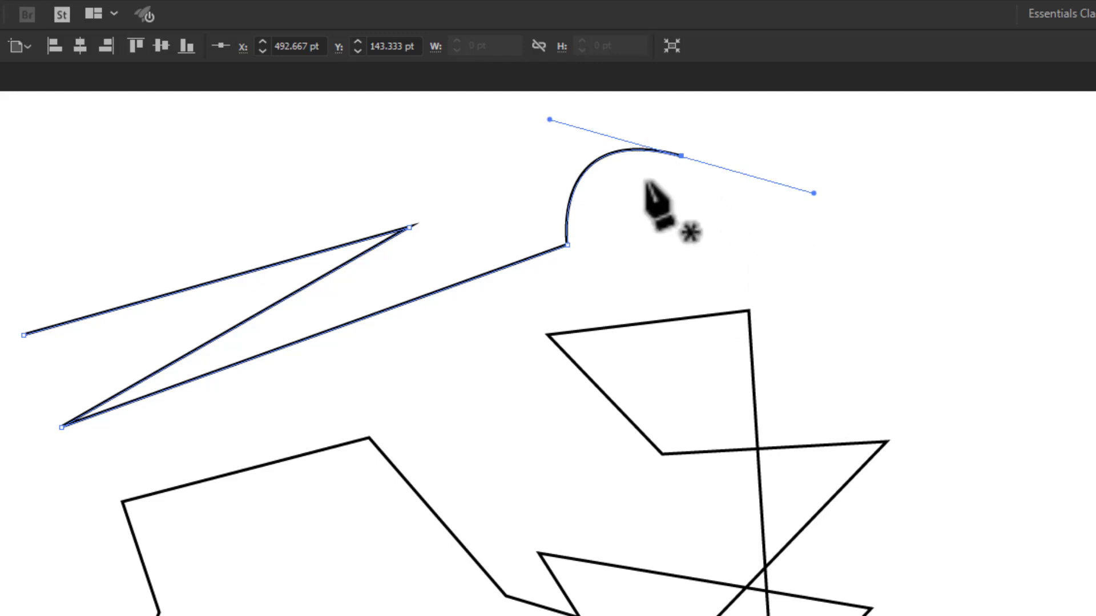
pyautogui.press('v')
pyautogui.click(804, 169)
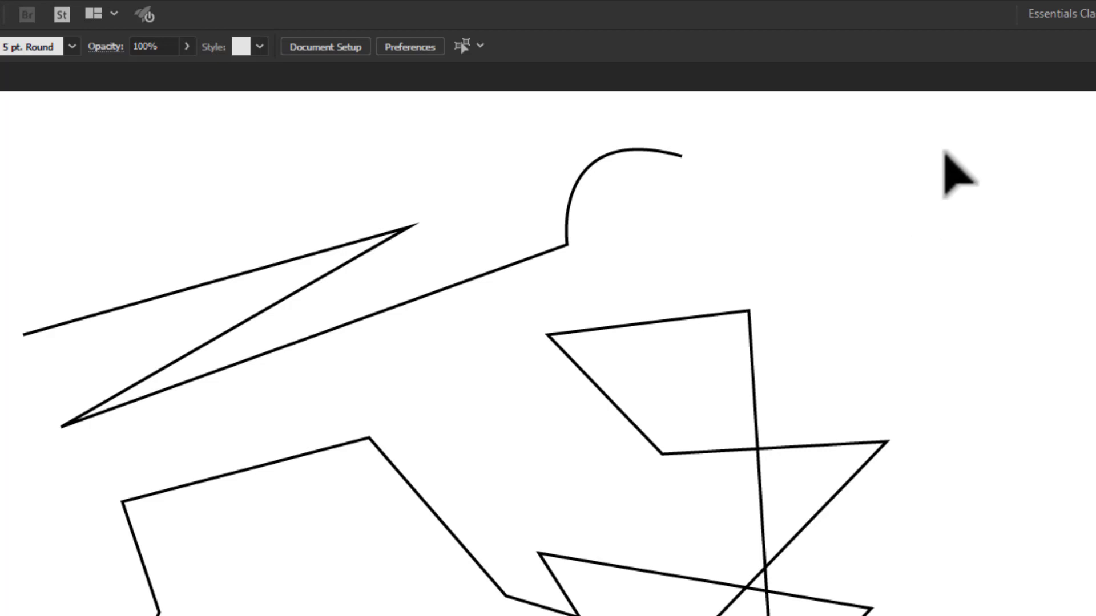
pyautogui.moveTo(974, 146); pyautogui.dragTo(701, 368)
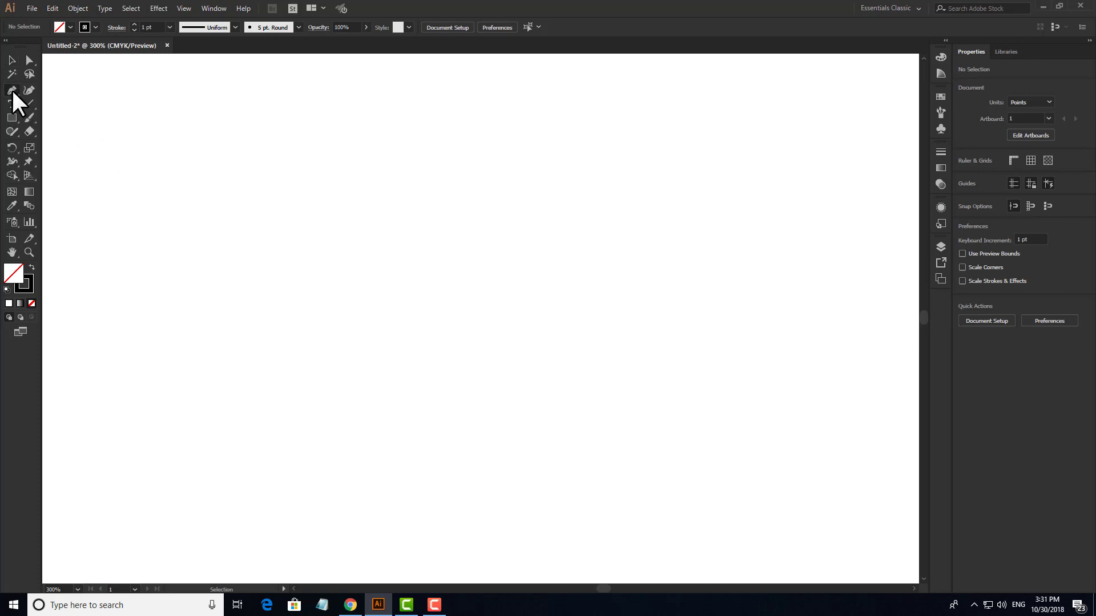
# - Start a Pen tool path, undo its unconstrained second anchor point, and place a constrained one for a horizontal segment about 134 pt long
pyautogui.click(12, 91)
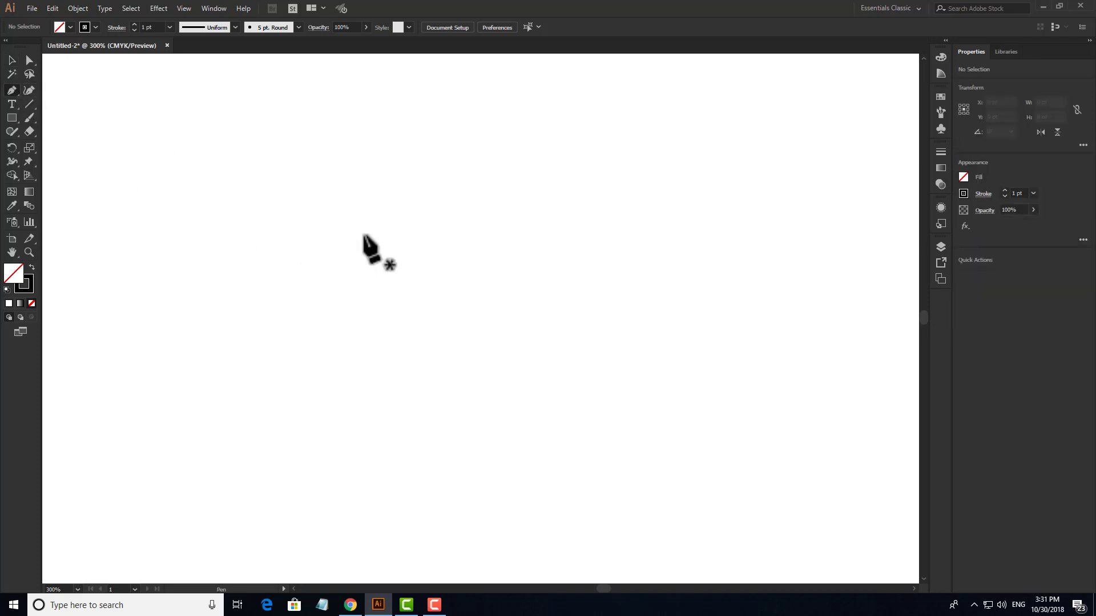
pyautogui.click(363, 235)
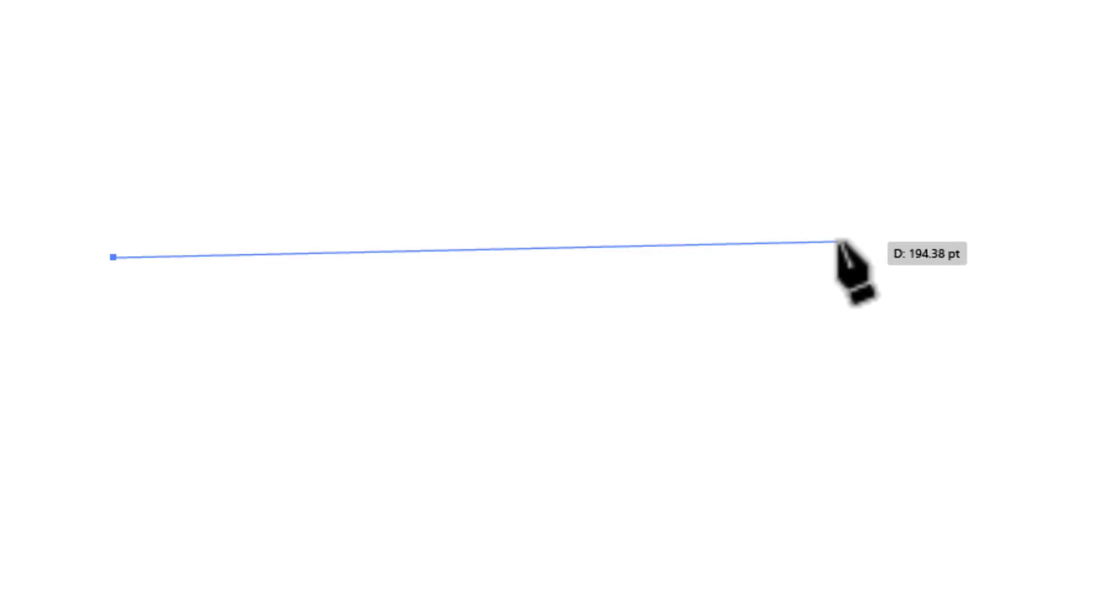
pyautogui.click(838, 242)
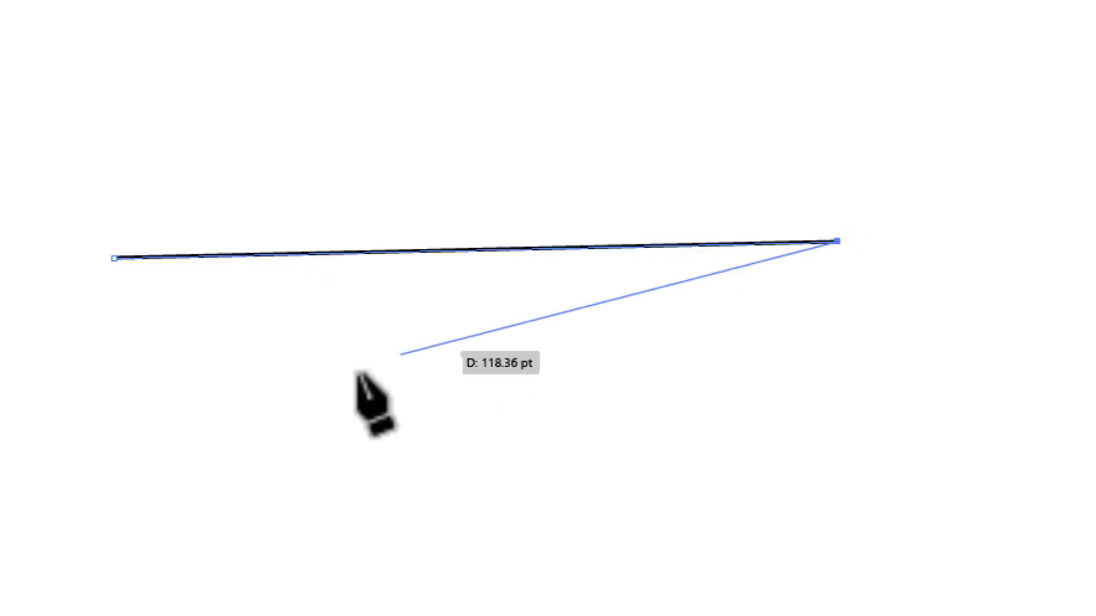
pyautogui.hotkey('ctrl', 'z')
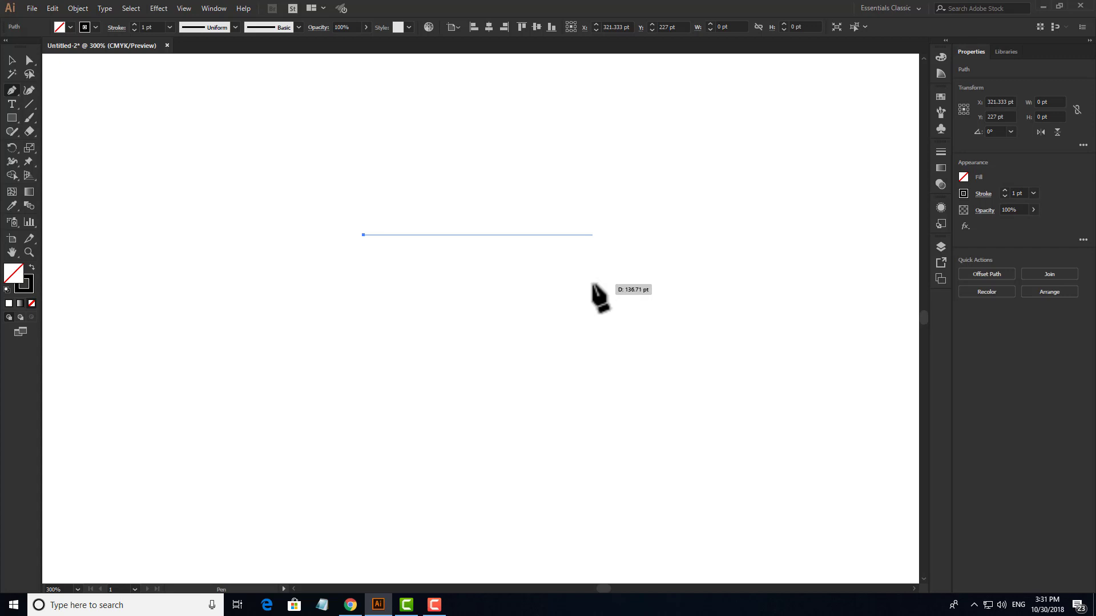
pyautogui.keyDown('shift'); pyautogui.click(593, 284); pyautogui.keyUp('shift')
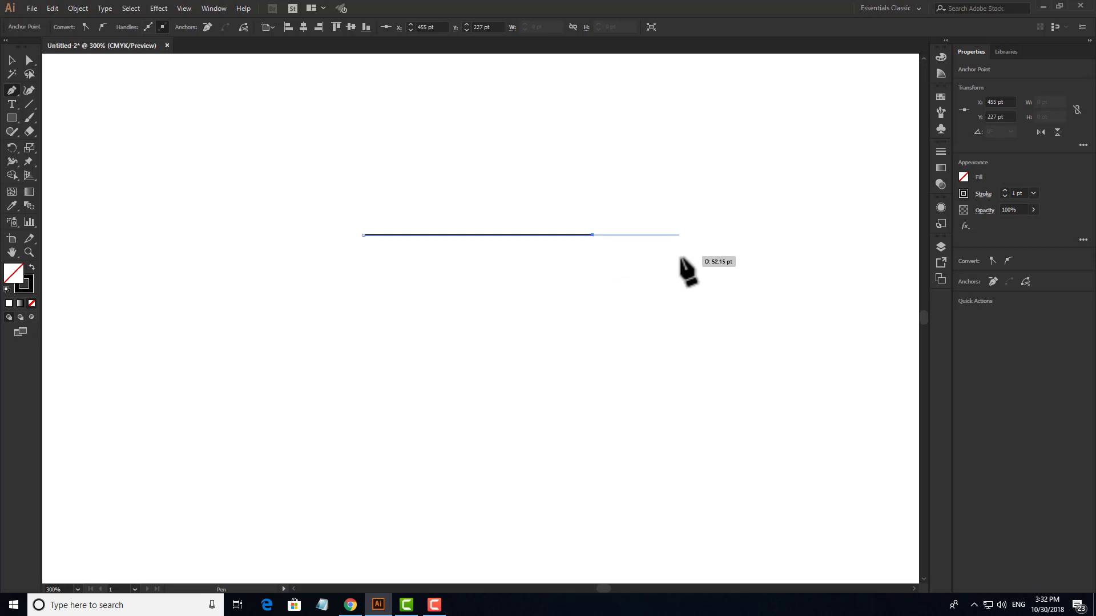
# - Extend the path with a constrained horizontal segment about 53 pt long, undo the unconstrained points, and add a constrained vertical segment about 77 pt long
pyautogui.keyDown('shift'); pyautogui.click(682, 258); pyautogui.keyUp('shift')
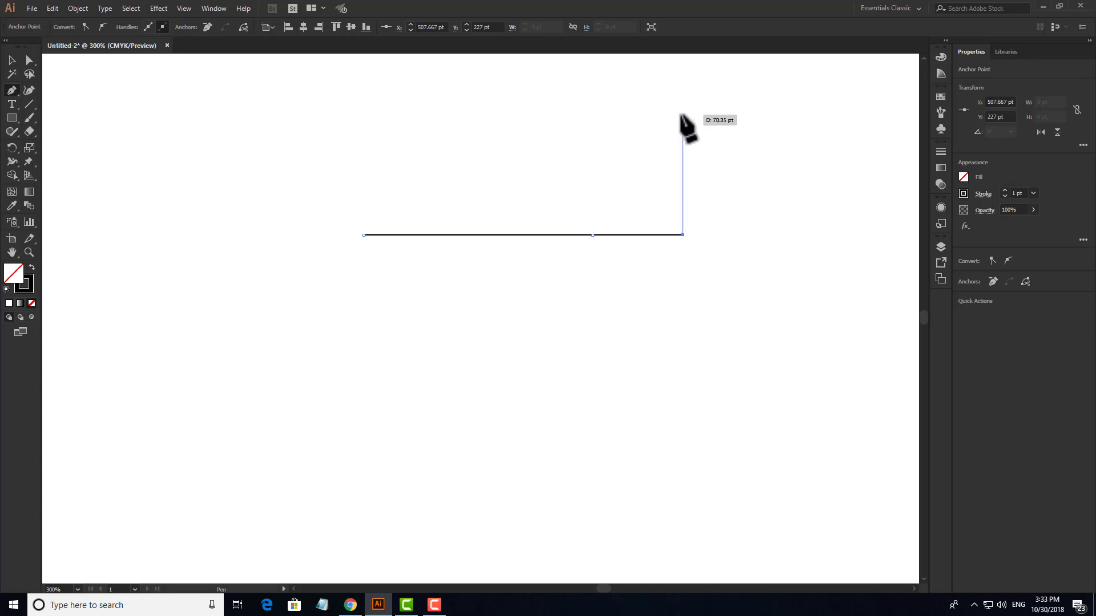
pyautogui.click(681, 109)
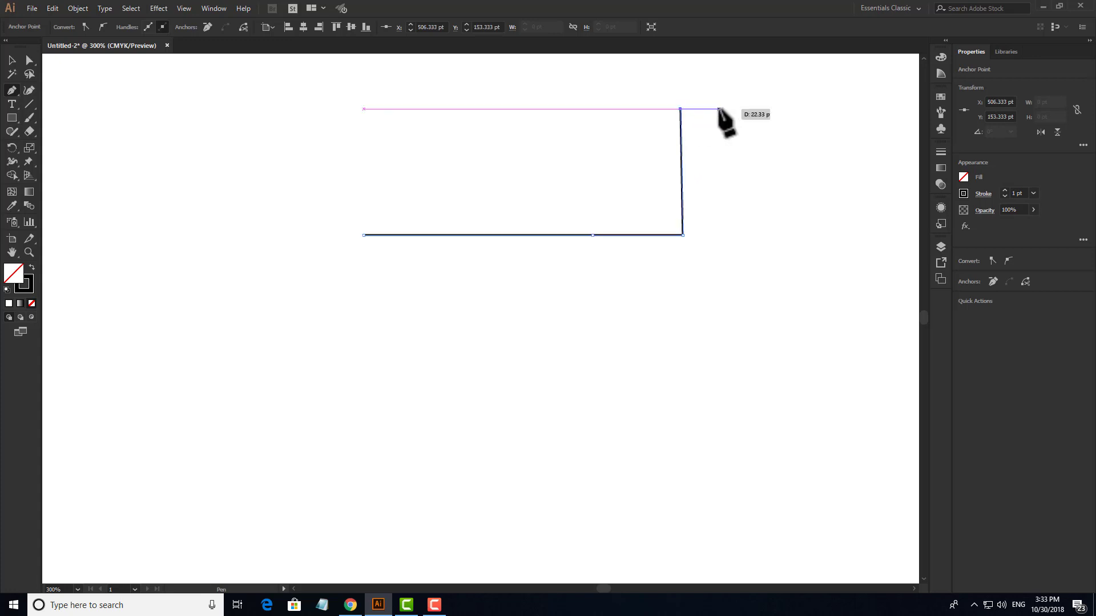
pyautogui.click(718, 109)
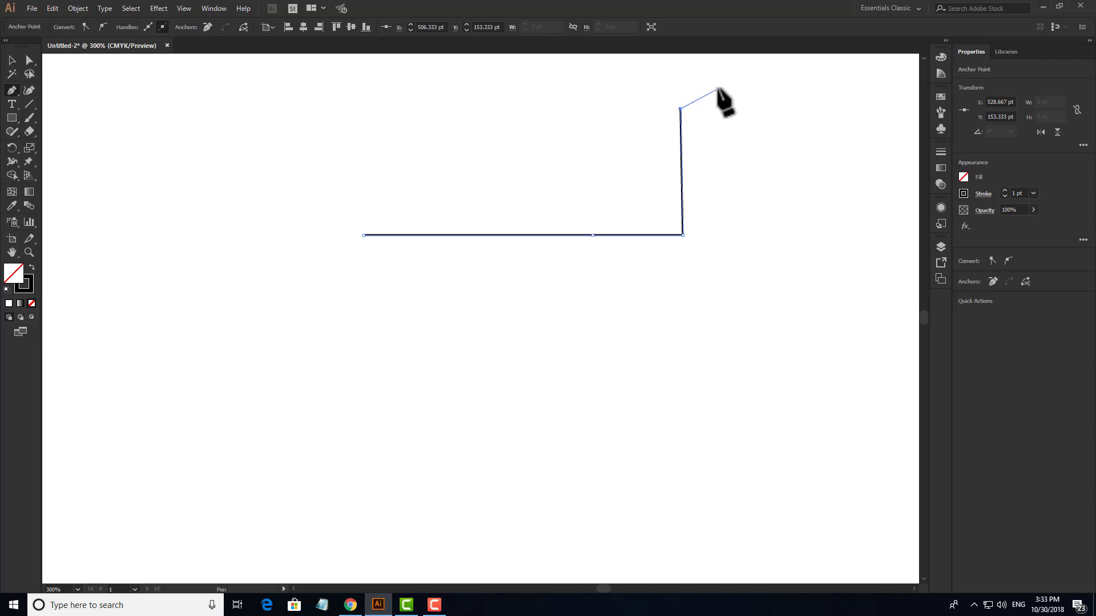
pyautogui.hotkey('ctrl', 'z')
pyautogui.keyDown('shift'); pyautogui.click(683, 104); pyautogui.keyUp('shift')
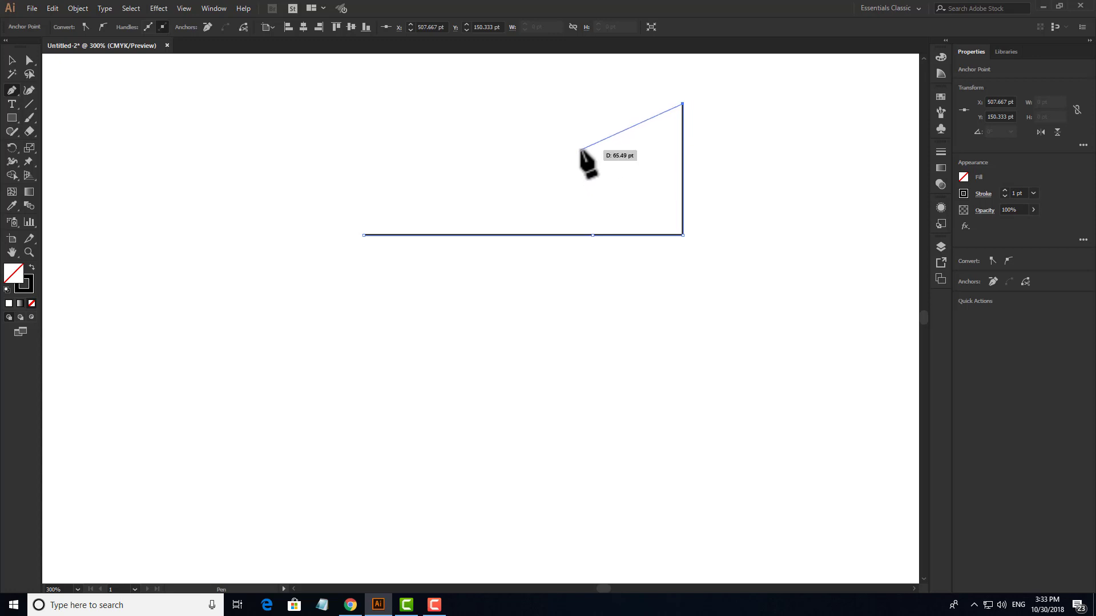
# - Leave the path open, select it with the Selection tool and delete it
pyautogui.press('v')
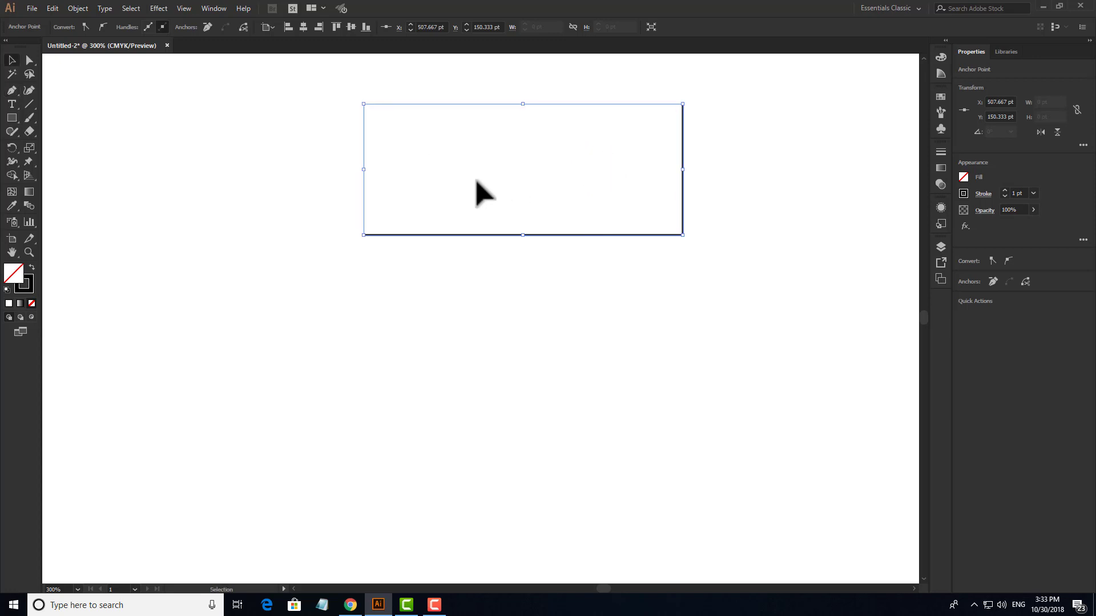
pyautogui.hotkey('ctrl', 'z')
pyautogui.moveTo(377, 151); pyautogui.dragTo(797, 460)
pyautogui.press('Delete')
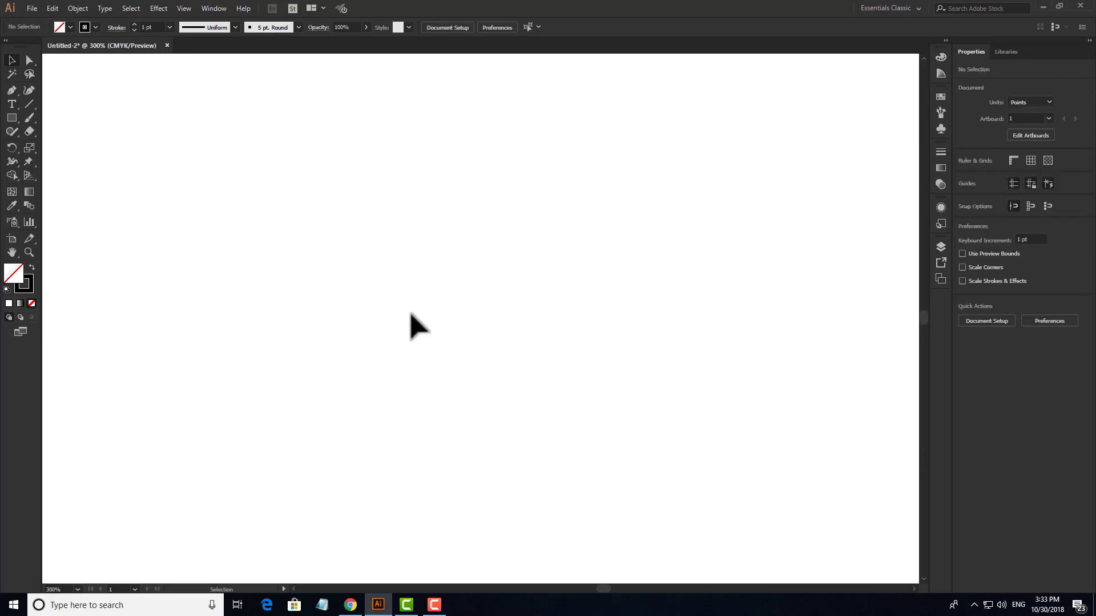
# - Draw a Pen tool curve about 98 pt across, from an anchor point with long horizontal handles down to a plain end point
pyautogui.click(15, 91)
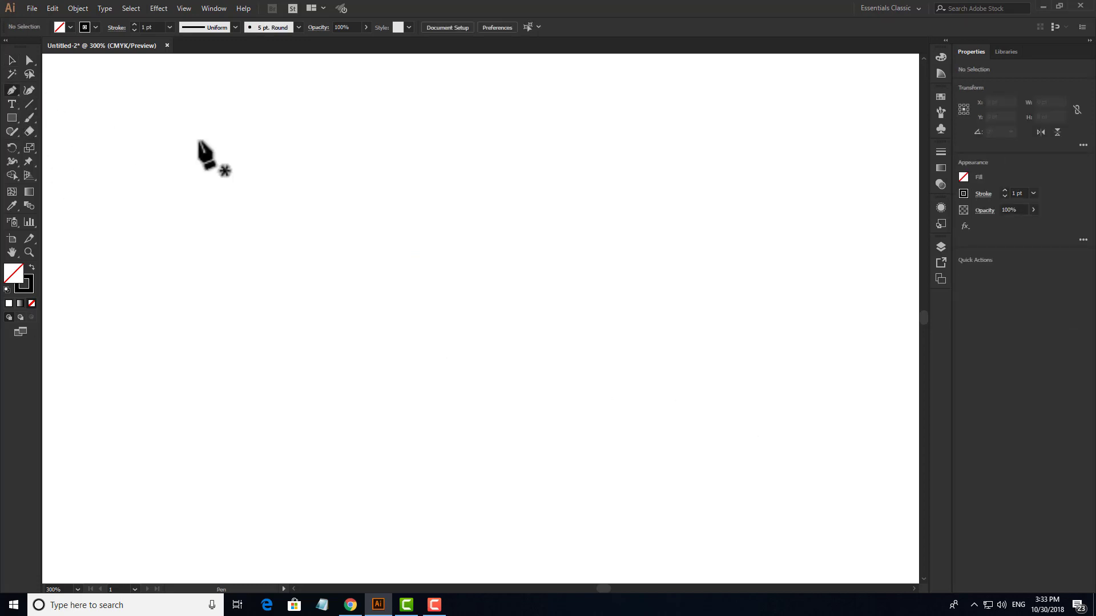
pyautogui.click(424, 198)
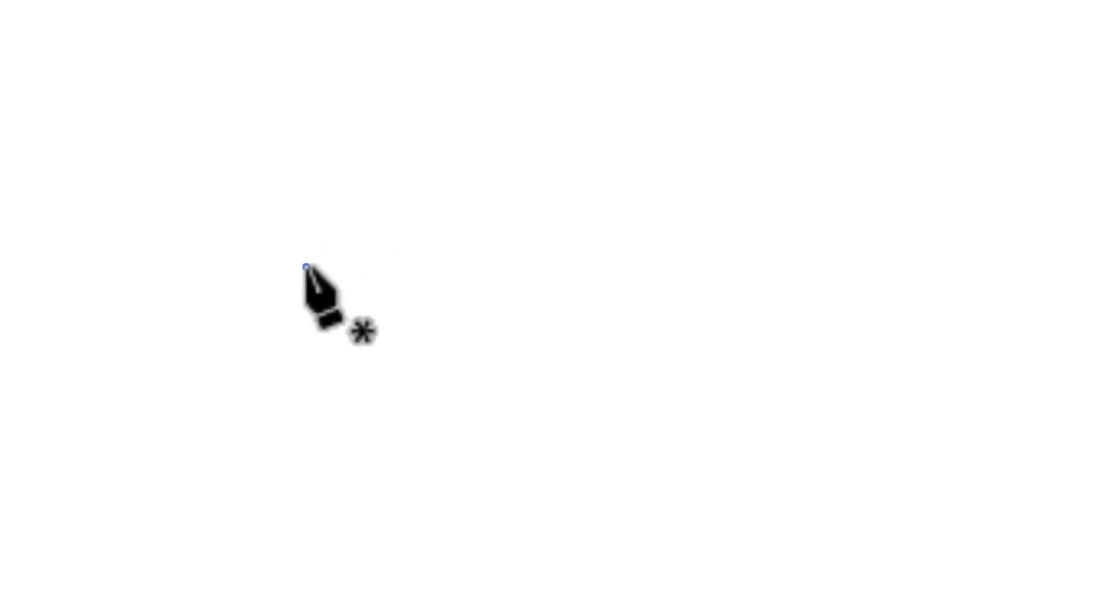
pyautogui.moveTo(306, 267); pyautogui.dragTo(608, 267)
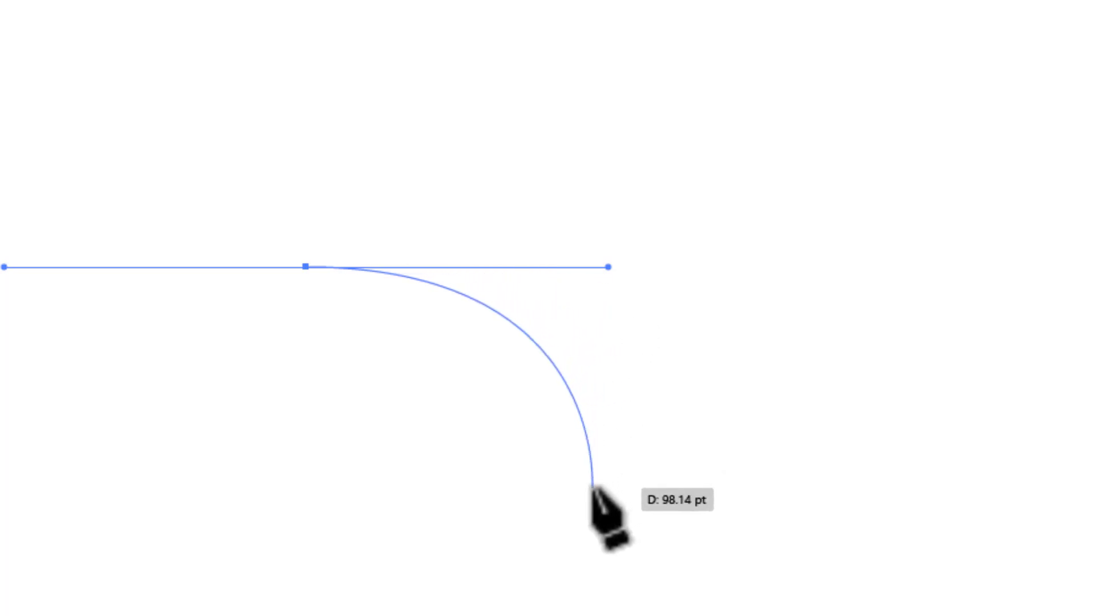
pyautogui.click(594, 488)
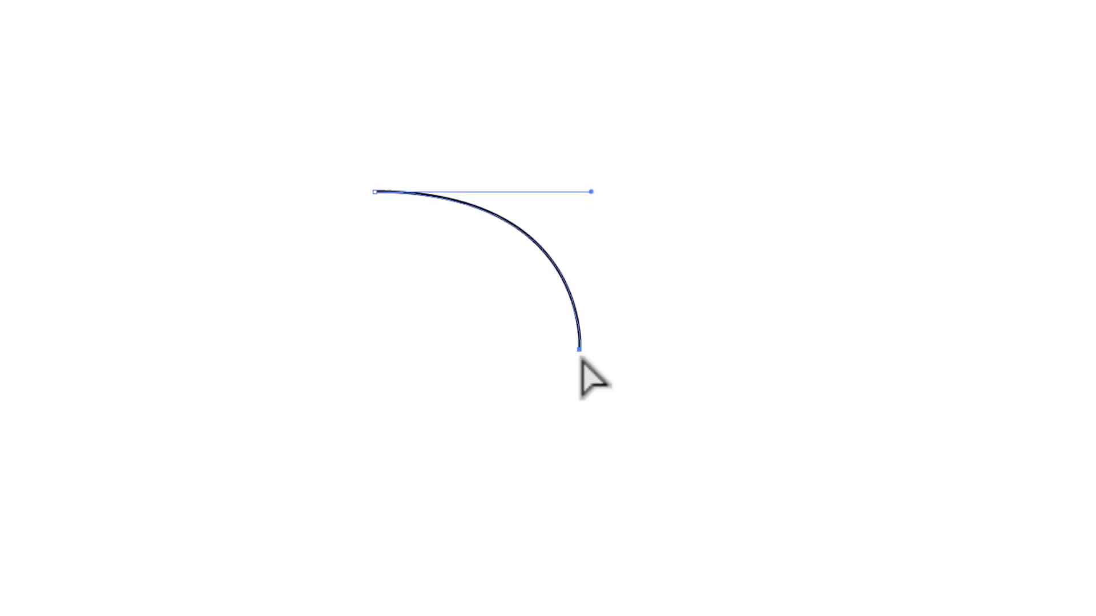
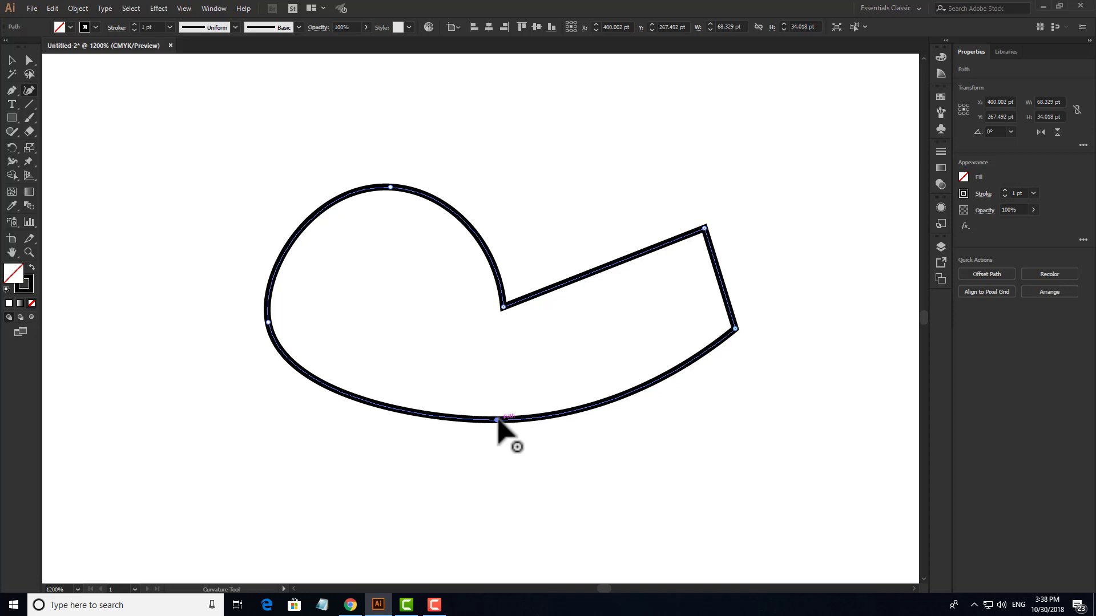
# - Try converting the closed shape's left and top smooth anchor points to corners with the Curvature tool, and undo the corner conversions
pyautogui.doubleClick(269, 323)
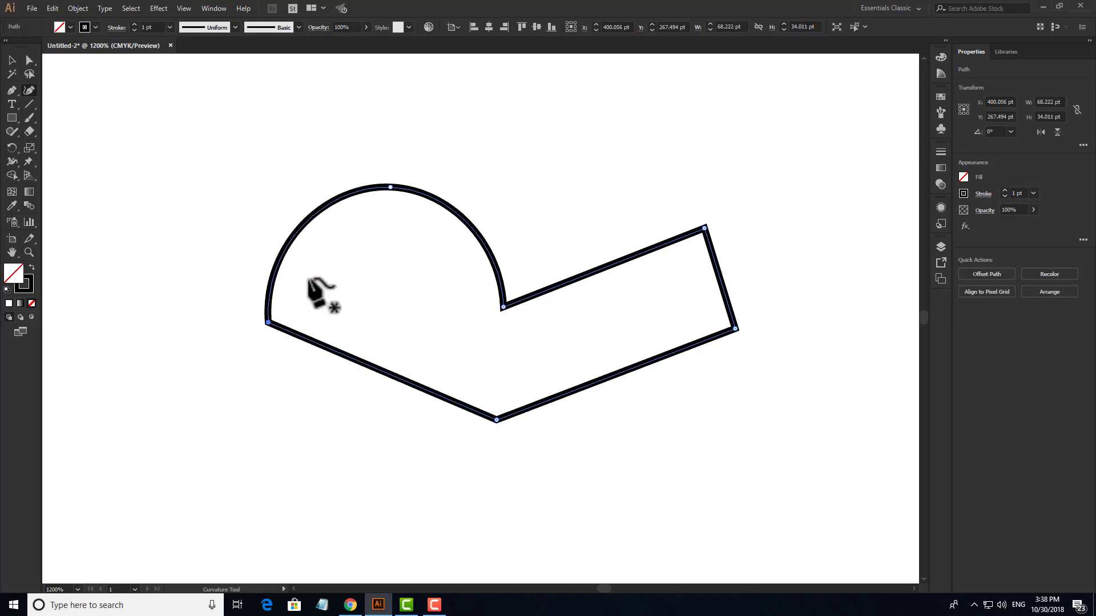
pyautogui.doubleClick(391, 186)
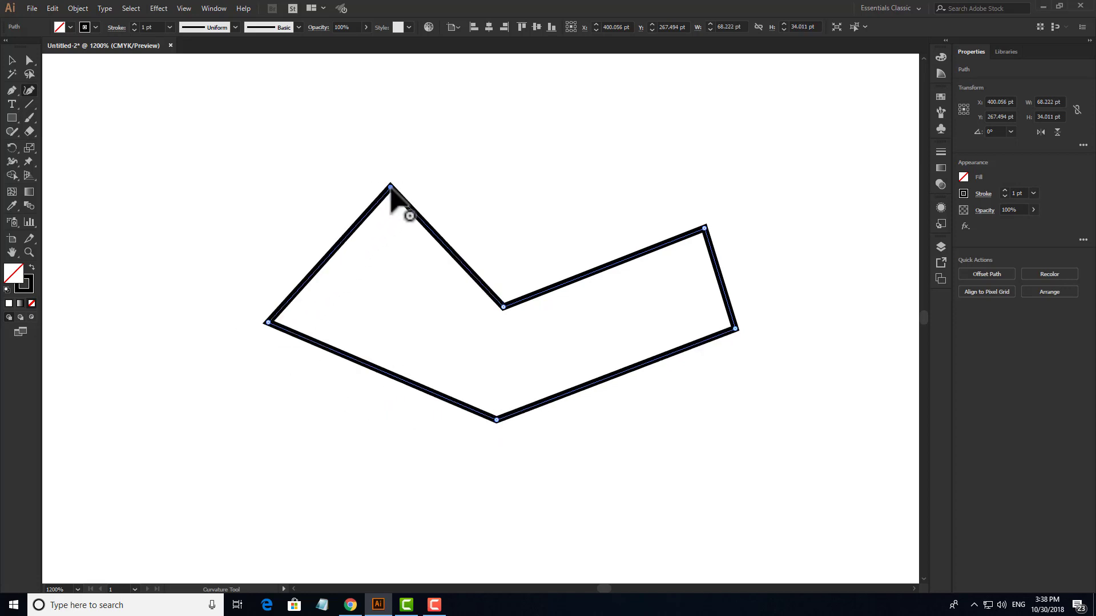
pyautogui.click(11, 60)
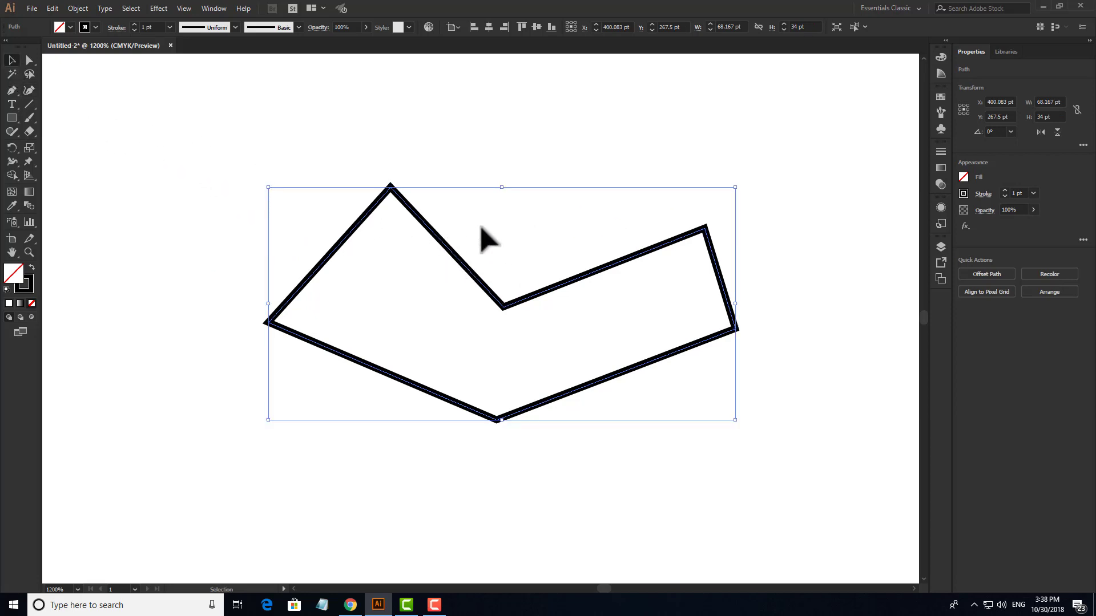
pyautogui.press('a')
pyautogui.hotkey('ctrl', 'z')
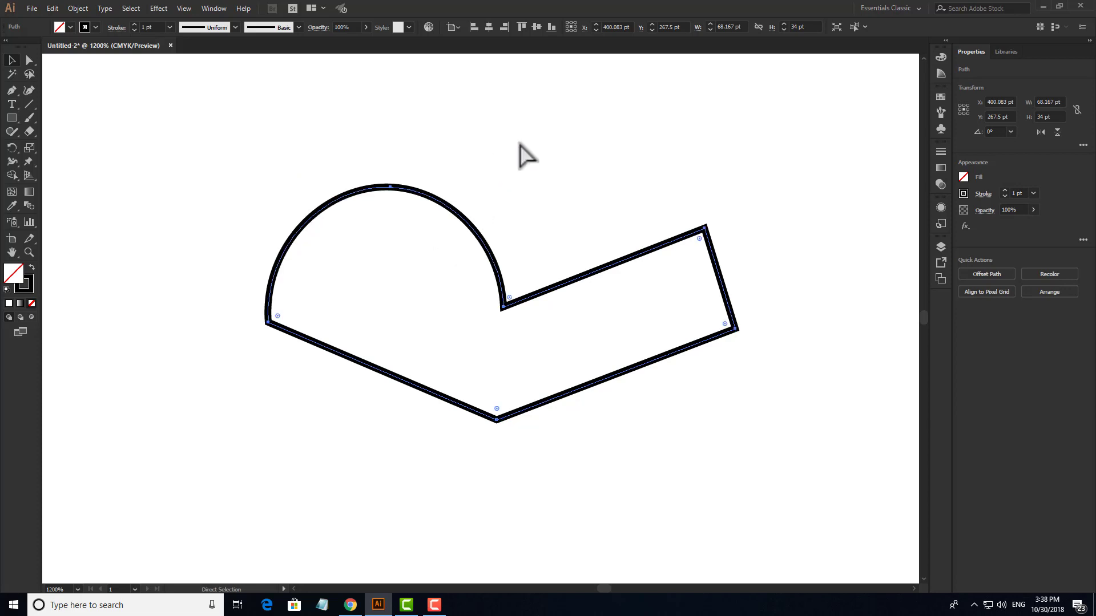
pyautogui.hotkey('ctrl', 'z')
pyautogui.press('v')
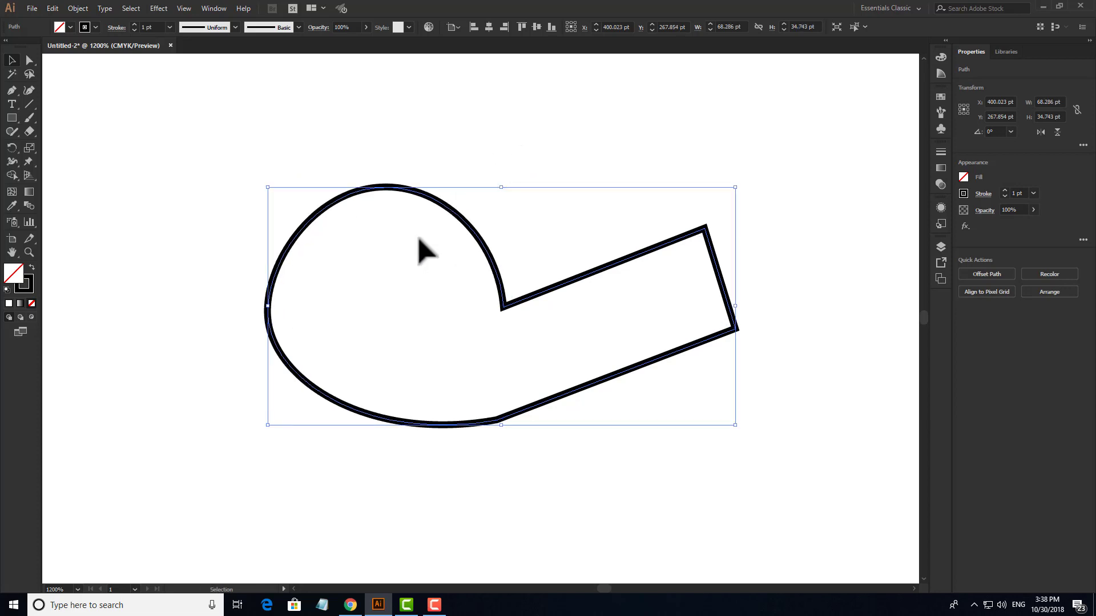
# - Convert the shape's top smooth anchor point to a corner with the Curvature tool, and select the shape with the Selection tool
pyautogui.click(29, 91)
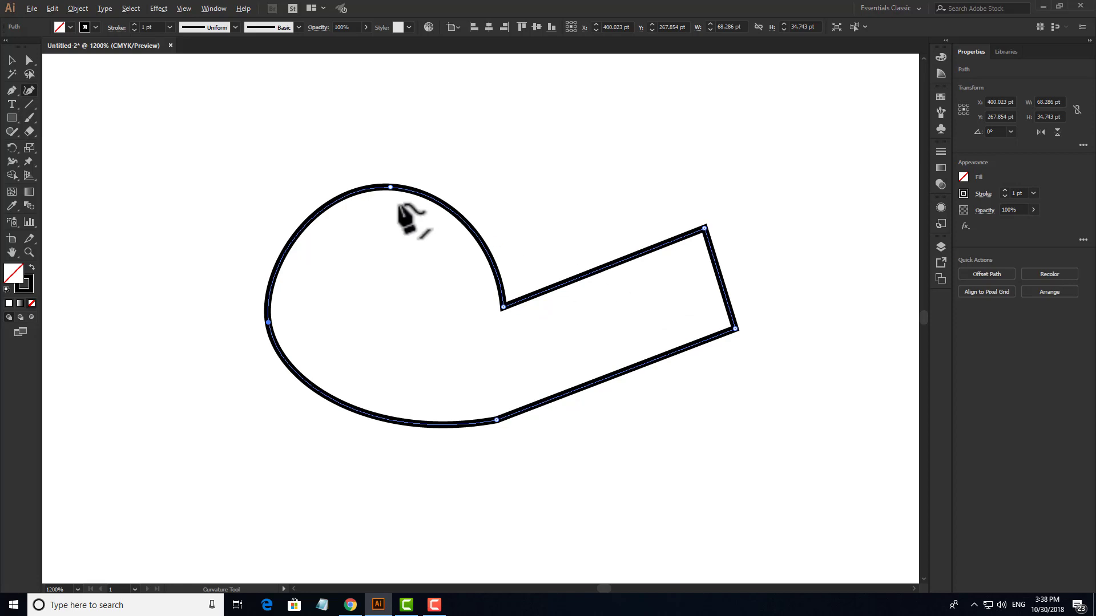
pyautogui.doubleClick(390, 188)
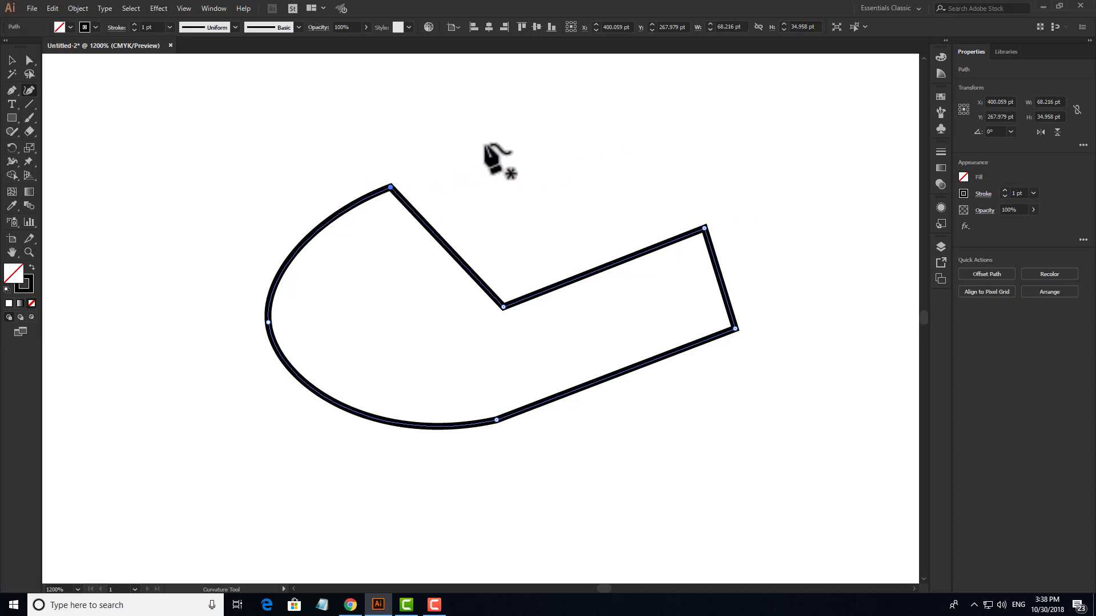
pyautogui.click(11, 60)
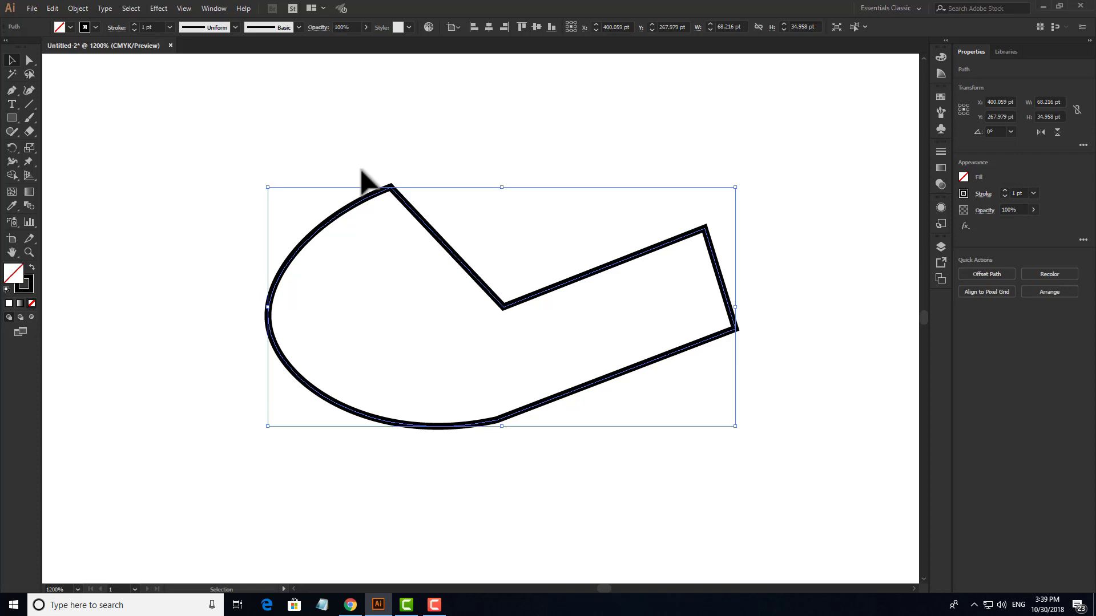
pyautogui.moveTo(345, 132); pyautogui.dragTo(522, 333)
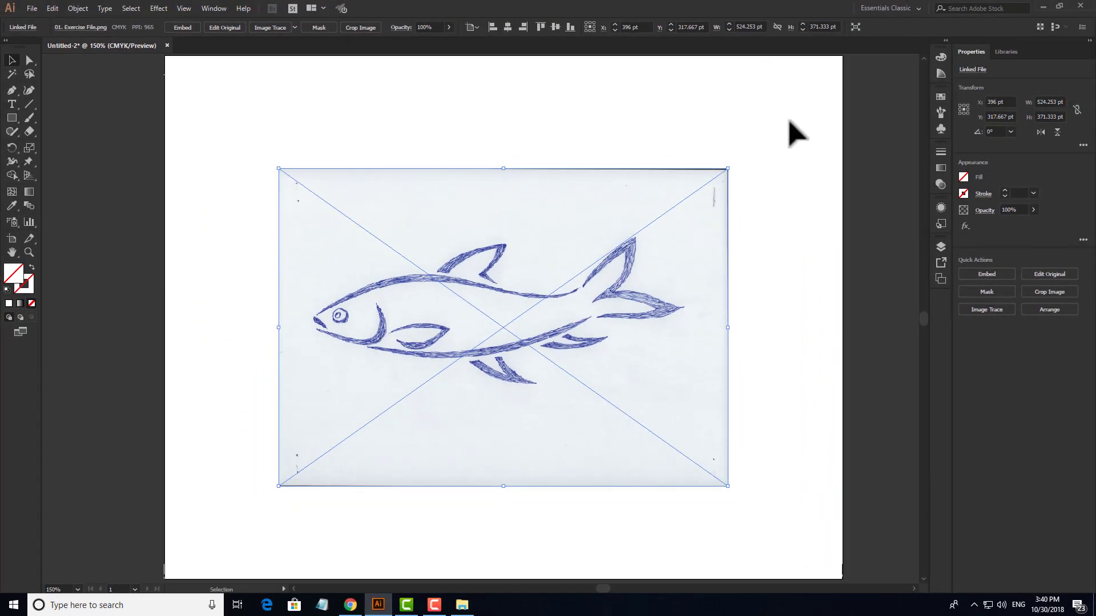
pyautogui.moveTo(807, 112); pyautogui.dragTo(690, 249)
pyautogui.moveTo(755, 130); pyautogui.dragTo(752, 184)
pyautogui.moveTo(800, 122); pyautogui.dragTo(644, 298)
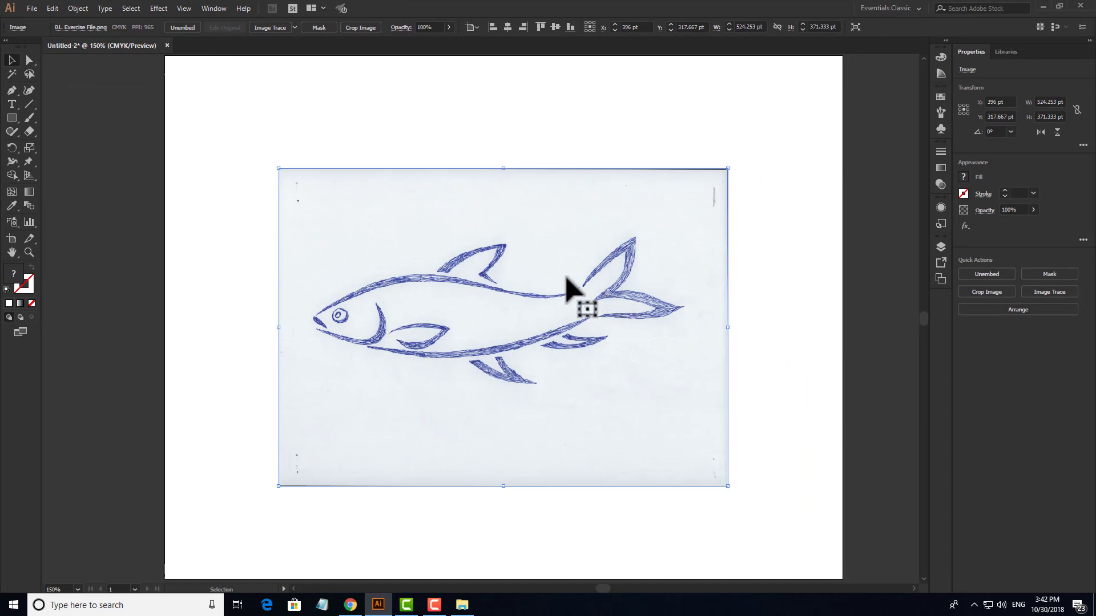
pyautogui.scroll(2, 524, 302)
pyautogui.moveTo(531, 303); pyautogui.dragTo(576, 295)
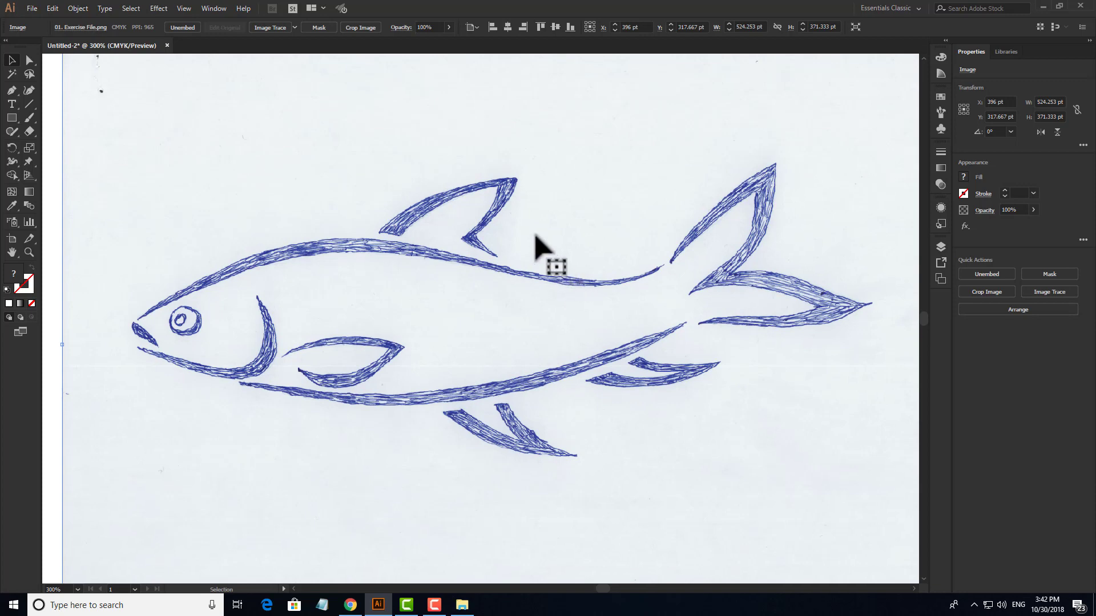
# - Set the opacity of the selected fish sketch image to 40%
pyautogui.scroll(-2, 539, 242)
pyautogui.moveTo(260, 122); pyautogui.dragTo(435, 282)
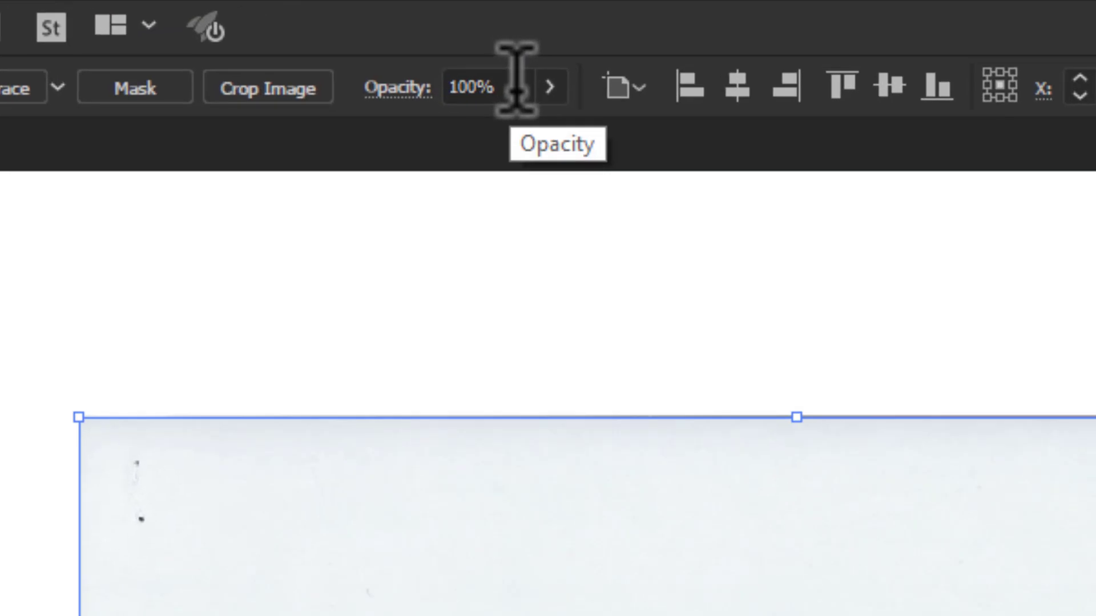
pyautogui.click(428, 27)
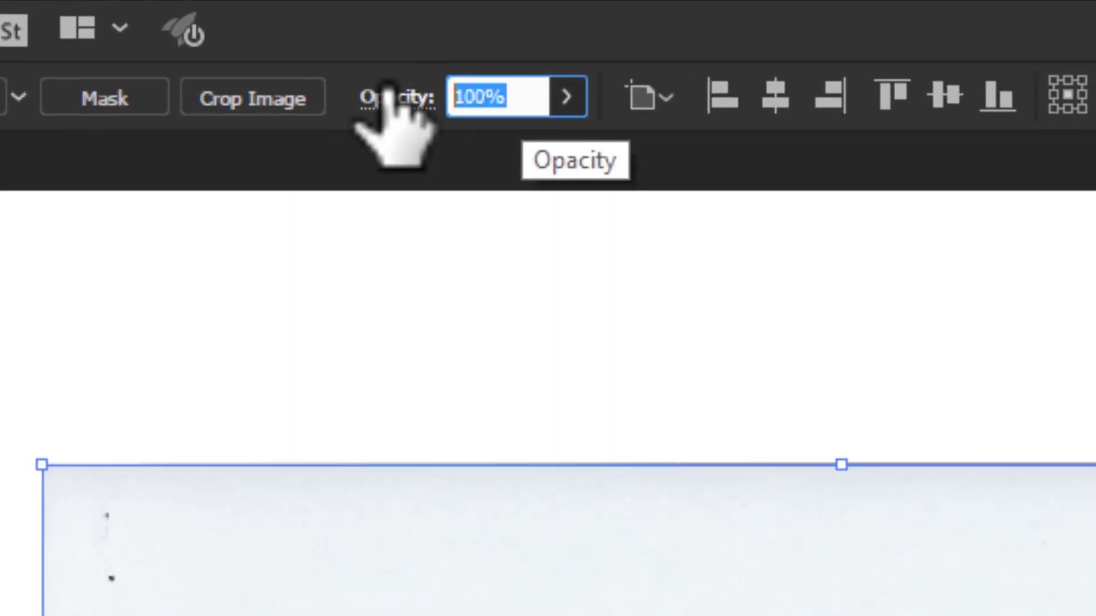
pyautogui.write('40')
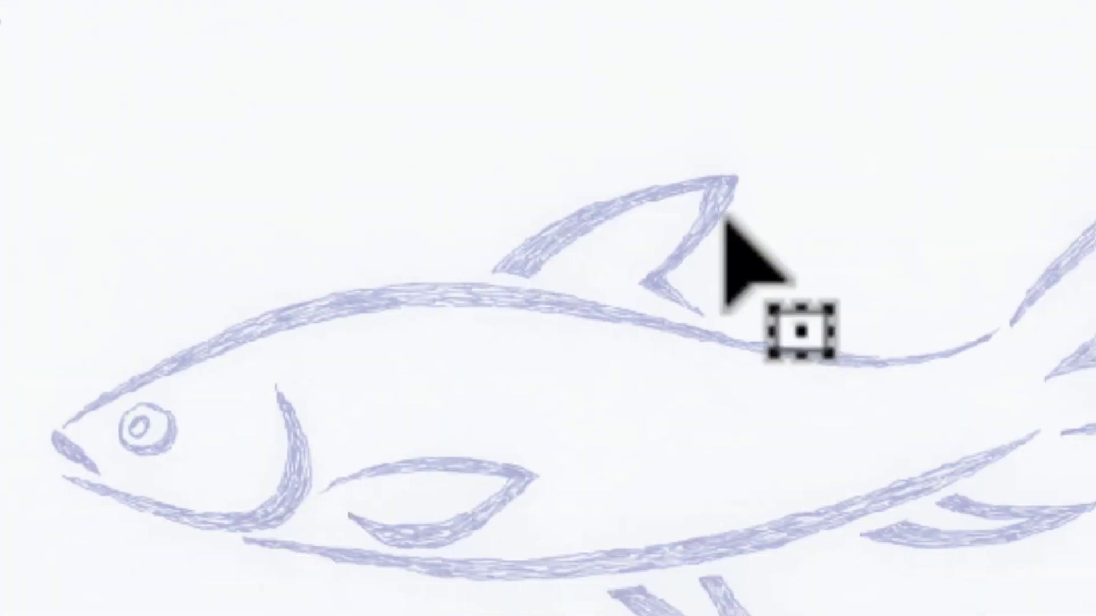
# - Select the faded fish sketch image and lock it on the artboard
pyautogui.scroll(-5, 545, 188)
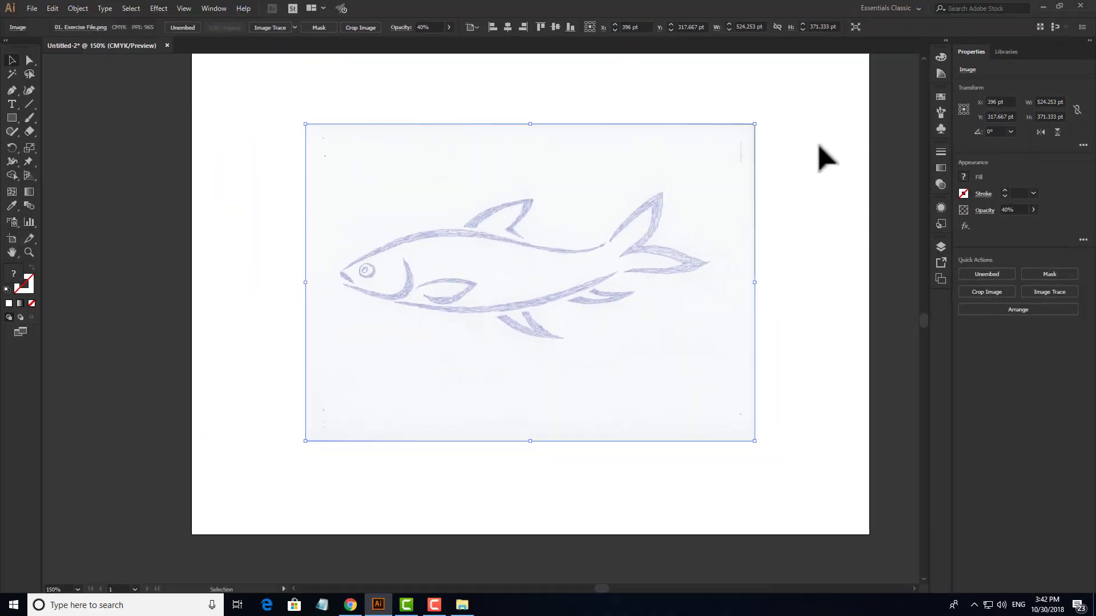
pyautogui.moveTo(822, 144); pyautogui.dragTo(641, 266)
pyautogui.hotkey('ctrl', '2')
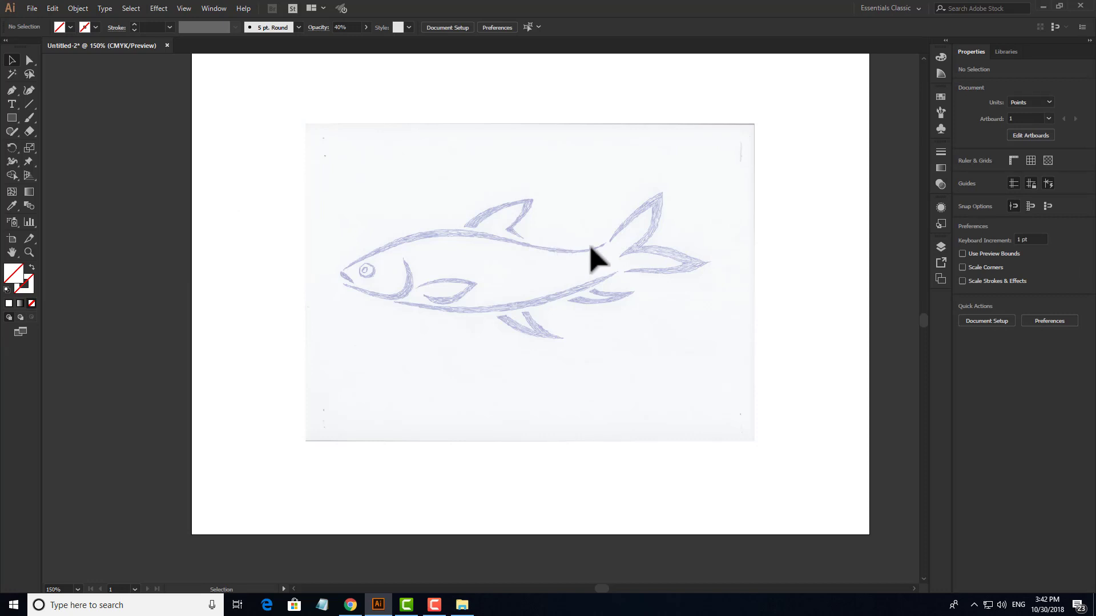
# - Test the lock by drawing several selection marquees across the fish sketch
pyautogui.moveTo(430, 206); pyautogui.dragTo(633, 407)
pyautogui.moveTo(573, 203); pyautogui.dragTo(717, 363)
pyautogui.moveTo(464, 206); pyautogui.dragTo(578, 303)
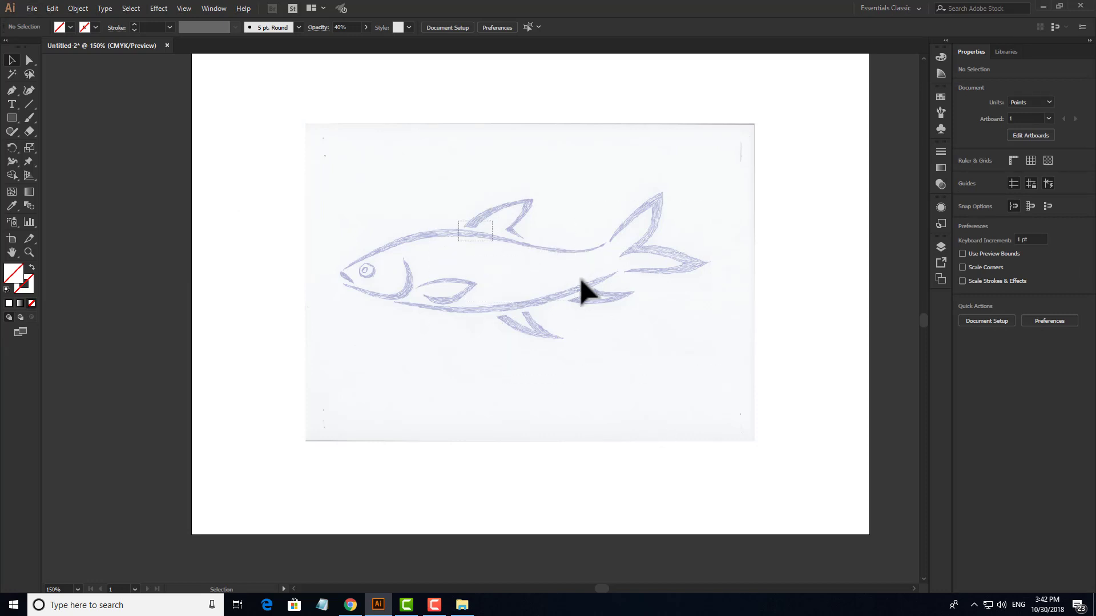
pyautogui.moveTo(459, 259); pyautogui.dragTo(562, 344)
pyautogui.moveTo(479, 287); pyautogui.dragTo(552, 331)
pyautogui.moveTo(524, 248); pyautogui.dragTo(651, 393)
# - Start a Curvature tool path at the snout end of the fish sketch's back line
pyautogui.scroll(3, 440, 249)
pyautogui.moveTo(558, 286); pyautogui.dragTo(482, 293)
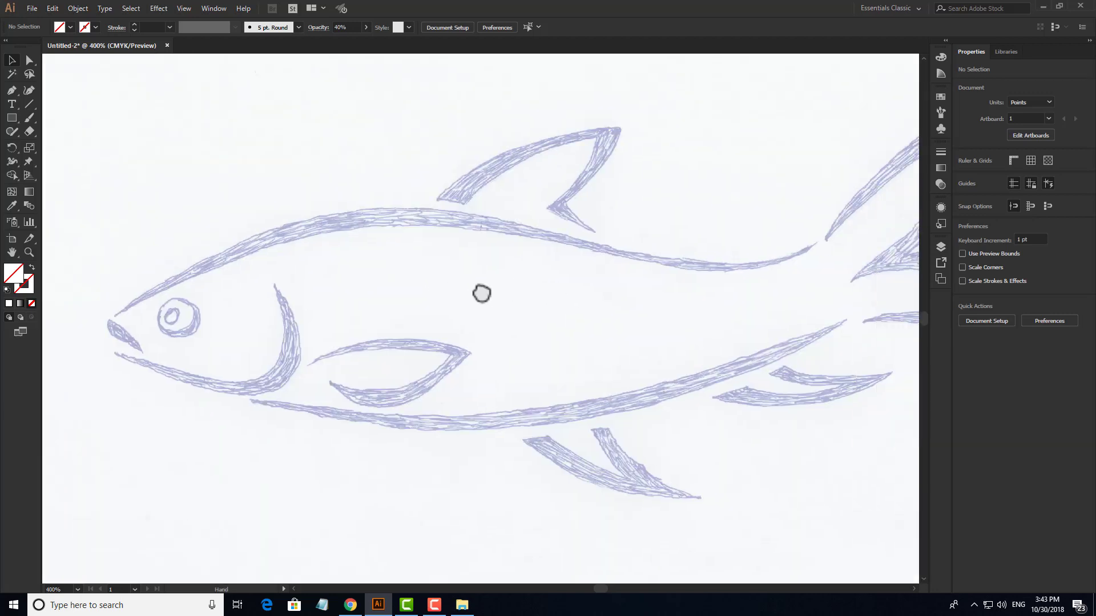
pyautogui.scroll(-1, 482, 293)
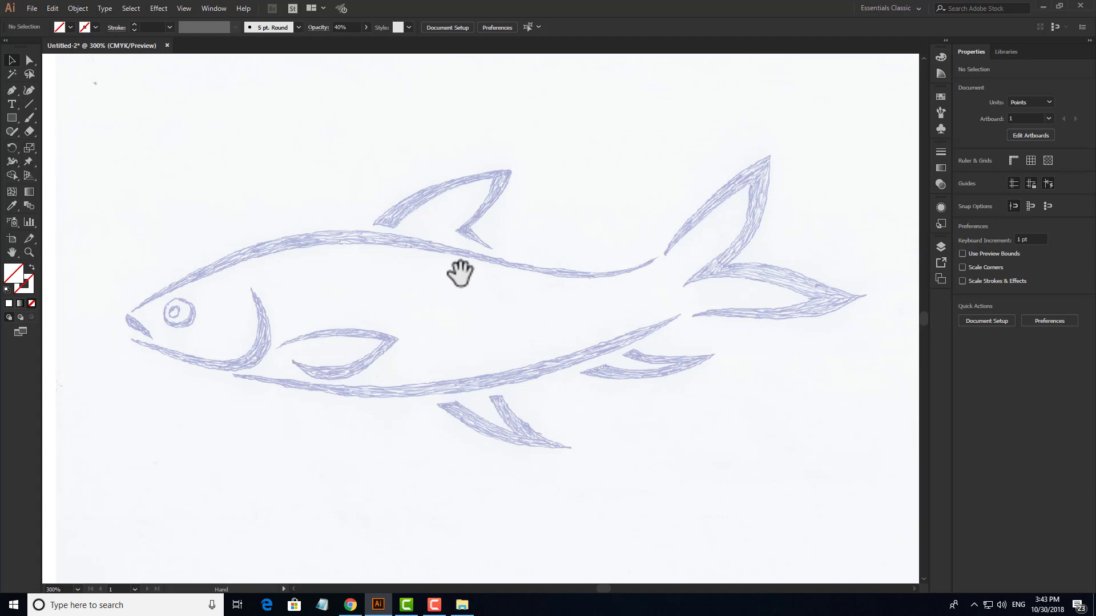
pyautogui.moveTo(291, 320); pyautogui.dragTo(399, 336)
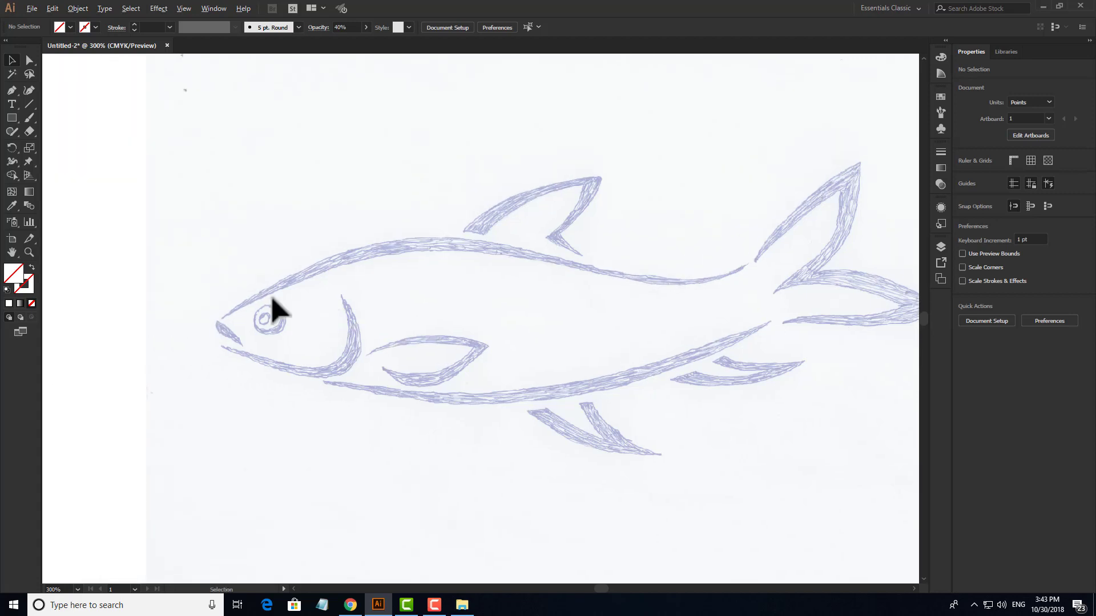
pyautogui.scroll(1, 274, 311)
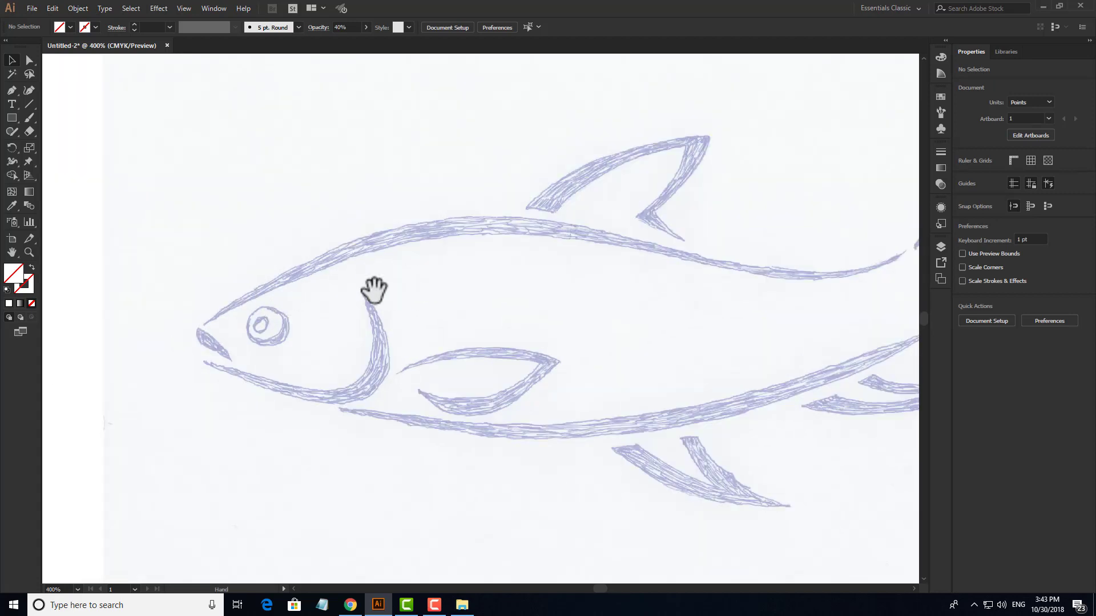
pyautogui.scroll(1, 215, 337)
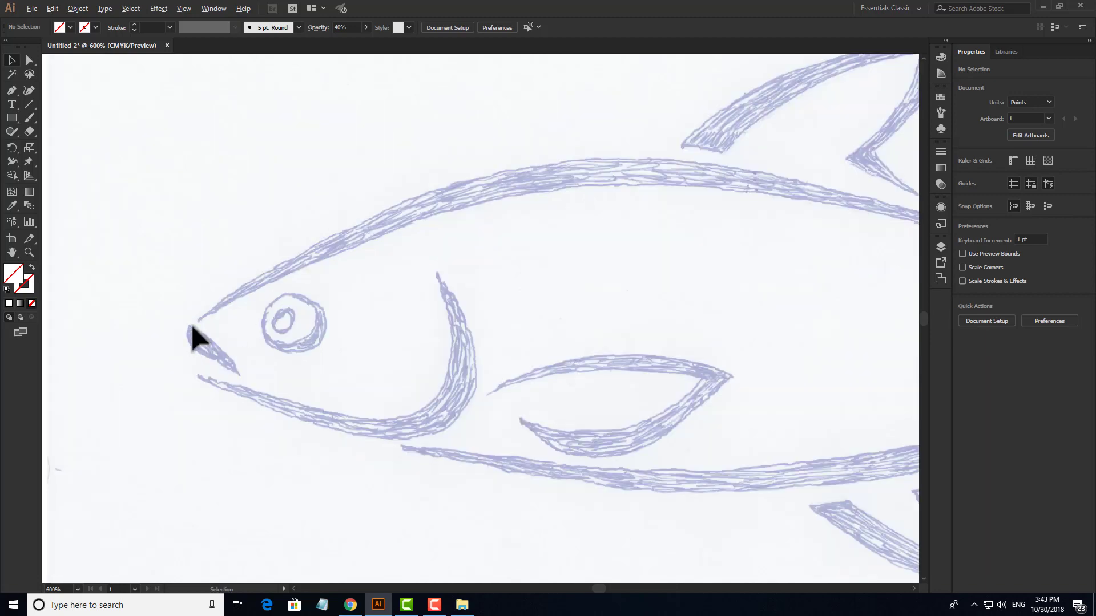
pyautogui.scroll(1, 199, 329)
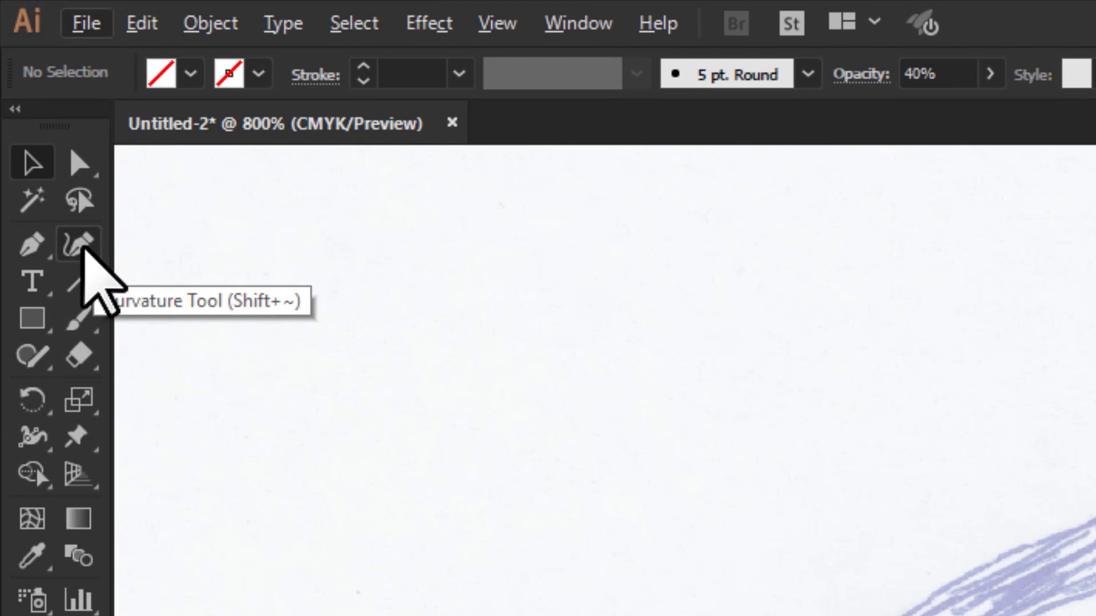
pyautogui.click(80, 244)
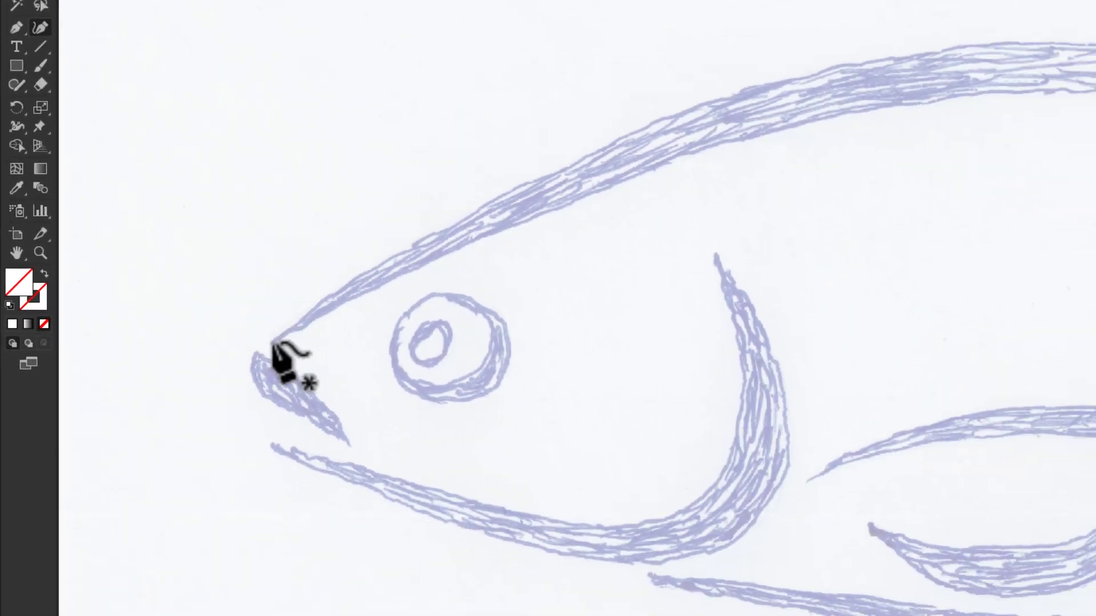
pyautogui.click(272, 340)
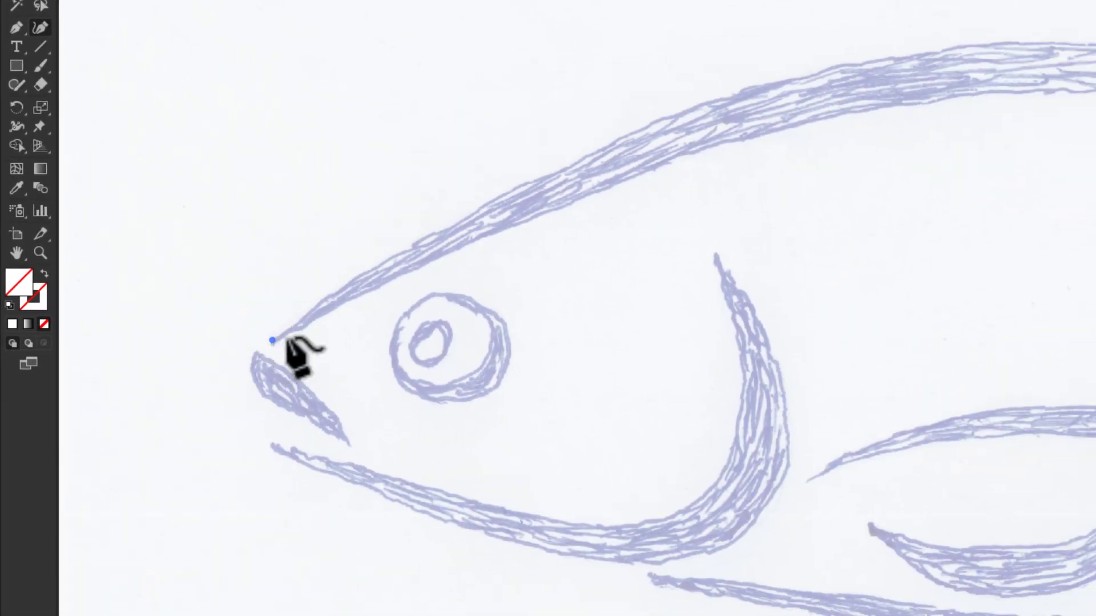
# - Place two widely spaced smooth anchor points along the lower edge of the back line above the fish's head
pyautogui.click(486, 235)
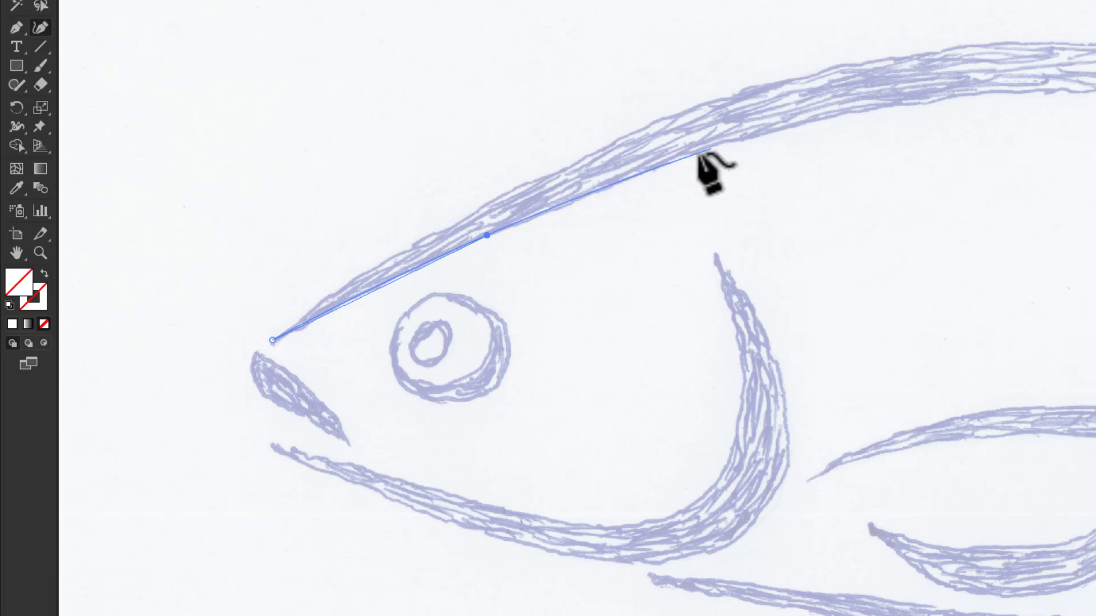
pyautogui.hotkey('ctrl', 'z')
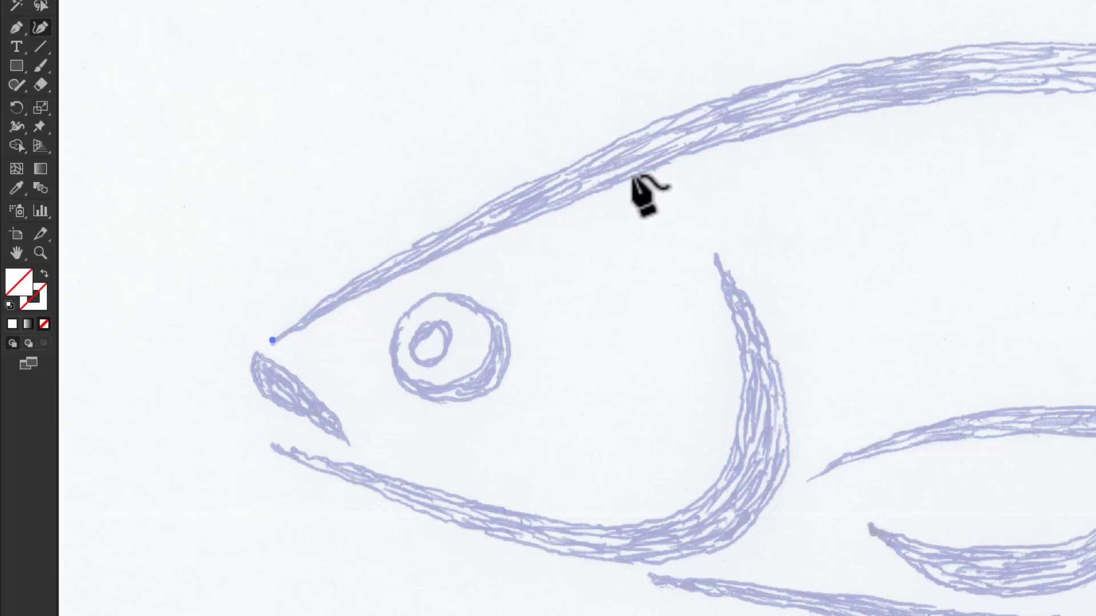
pyautogui.click(634, 174)
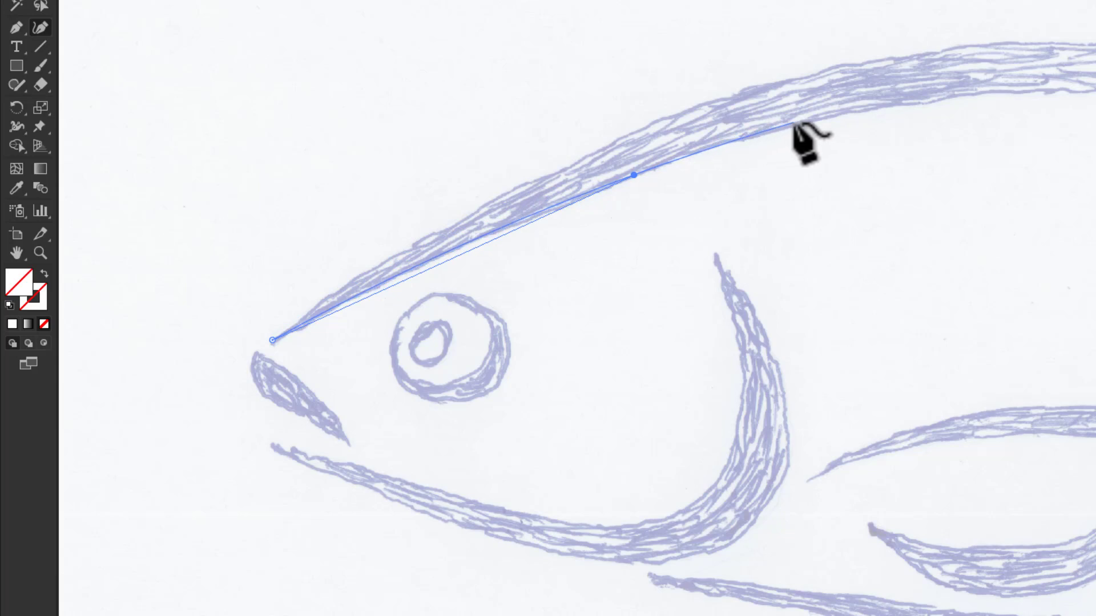
pyautogui.click(787, 89)
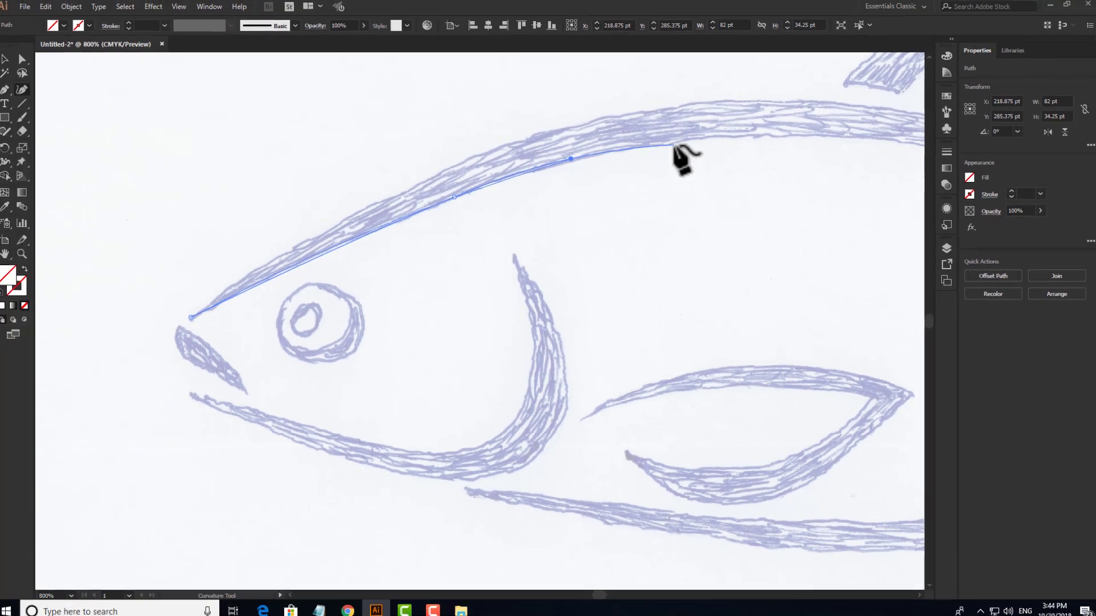
pyautogui.click(681, 179)
pyautogui.click(748, 191)
pyautogui.hotkey('ctrl', 'z')
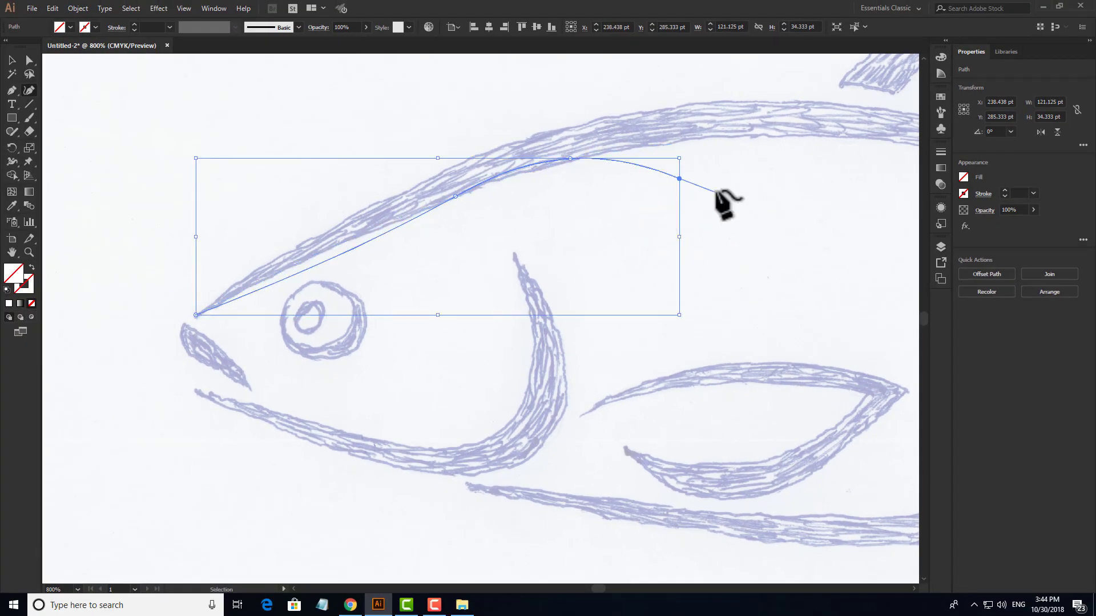
pyautogui.click(693, 181)
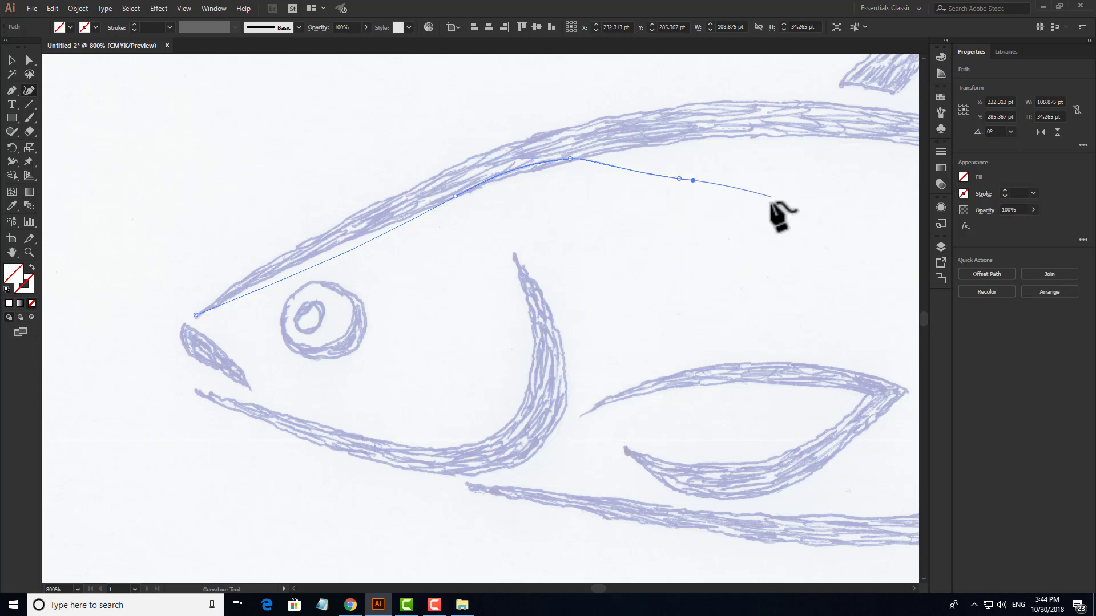
pyautogui.hotkey('ctrl', 'z')
pyautogui.hotkey('ctrl', 'z')
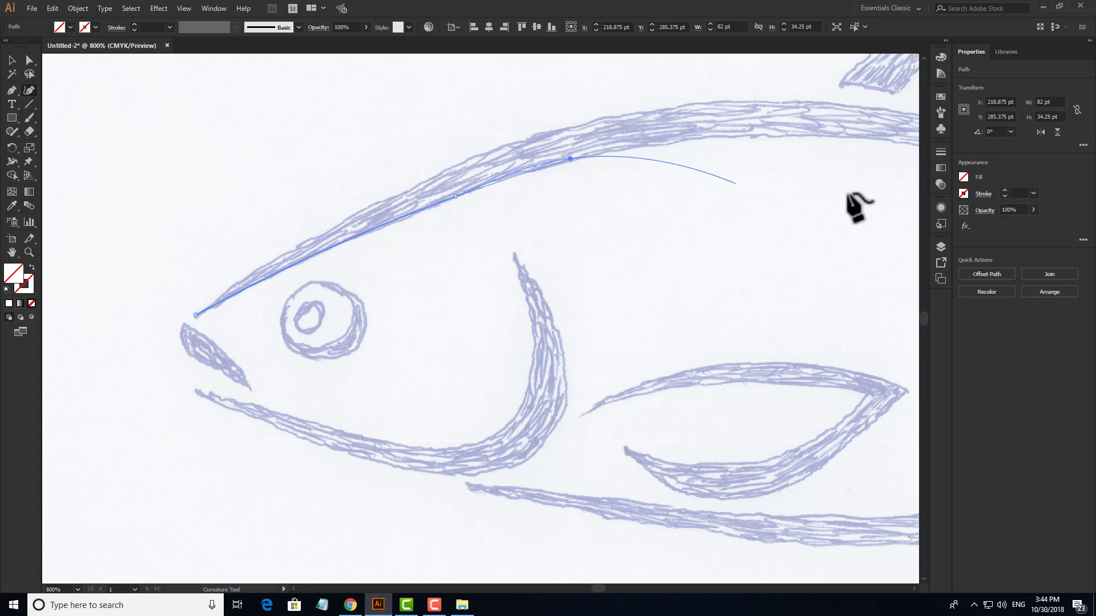
# - Continue the Curvature path along the lower edge of the fish's back, adding smooth anchor points past the dorsal fin
pyautogui.click(673, 142)
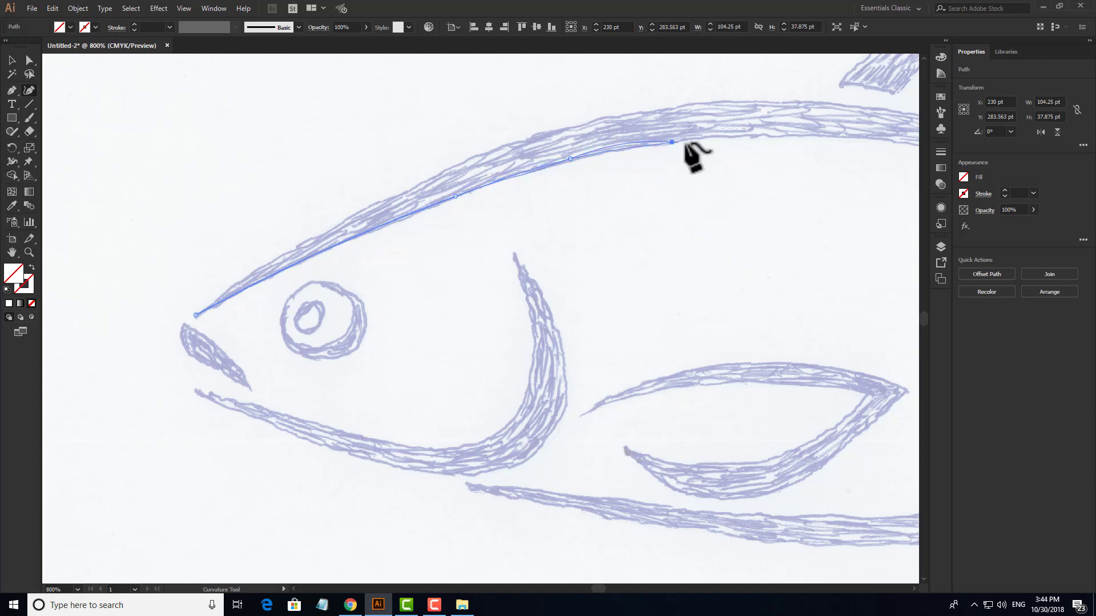
pyautogui.click(770, 137)
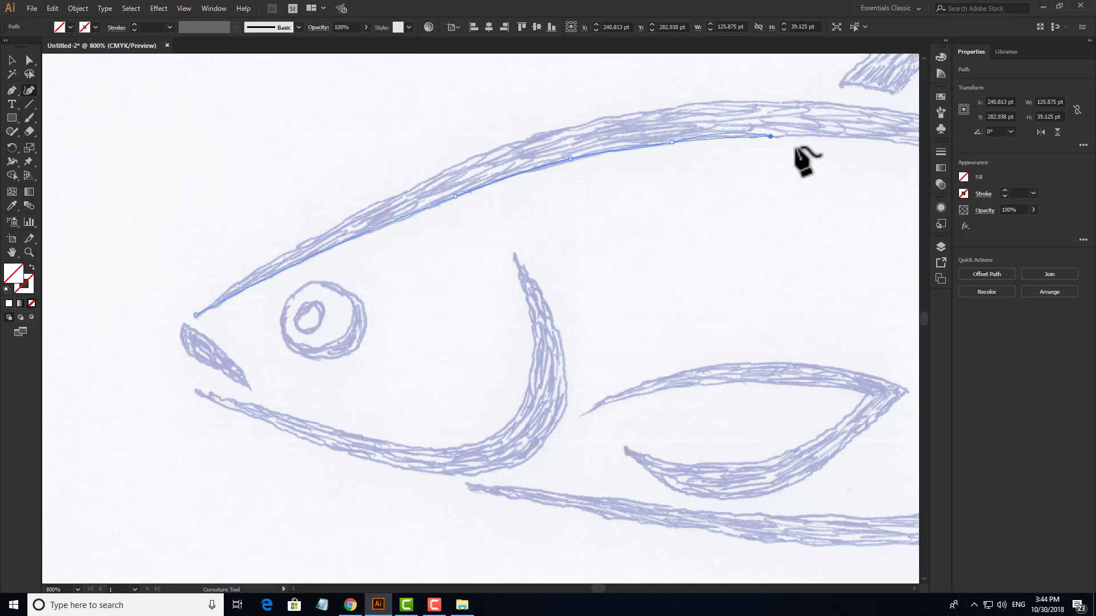
pyautogui.moveTo(800, 153); pyautogui.dragTo(472, 166)
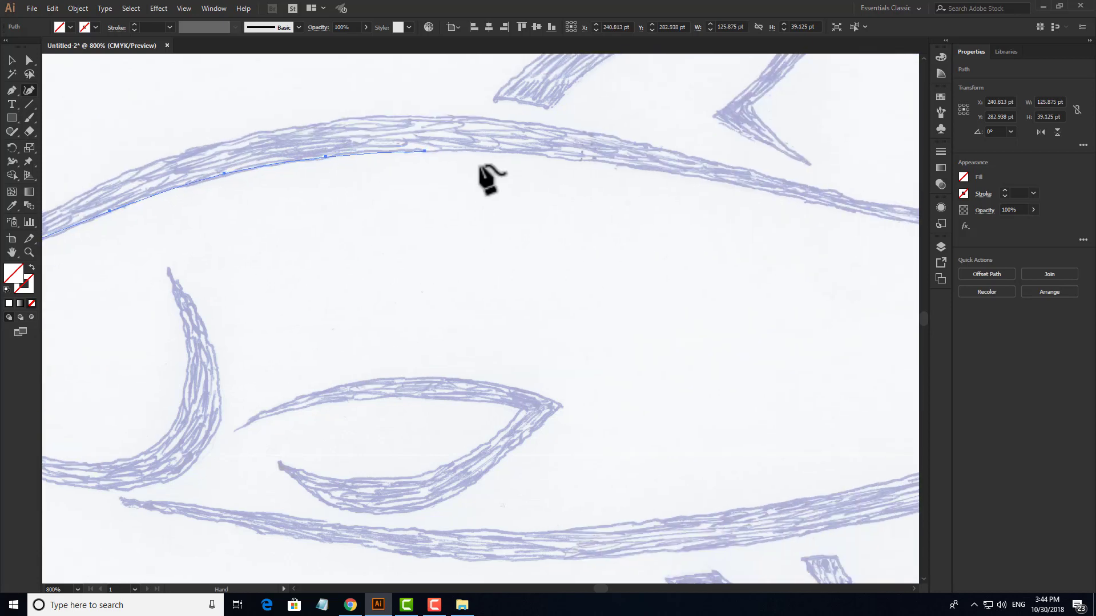
pyautogui.click(554, 159)
pyautogui.moveTo(582, 163); pyautogui.dragTo(485, 171)
pyautogui.click(514, 172)
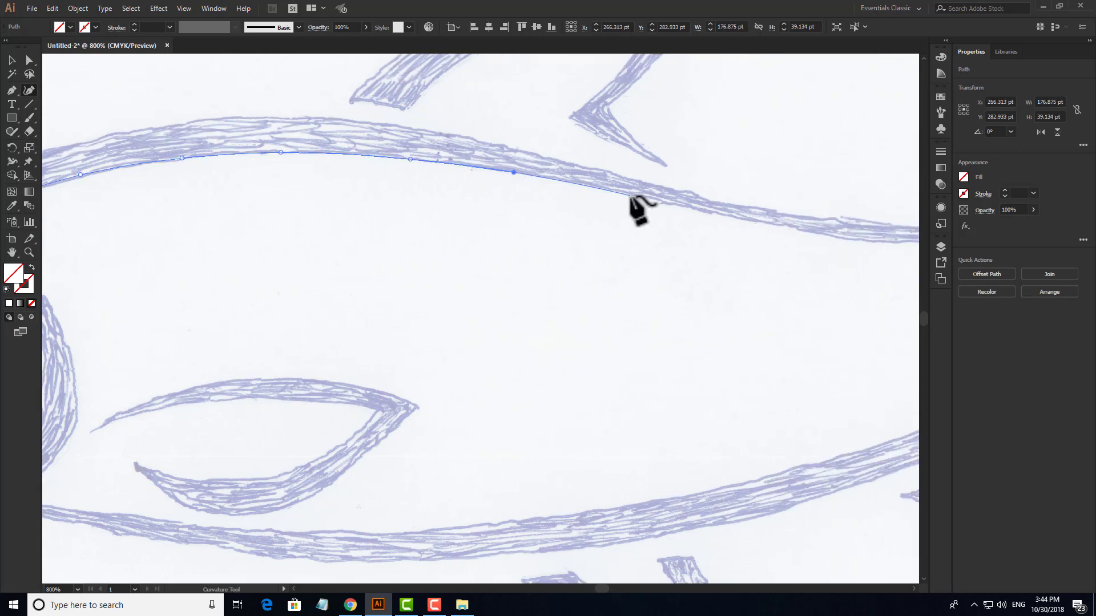
pyautogui.click(631, 196)
pyautogui.moveTo(602, 206); pyautogui.dragTo(473, 216)
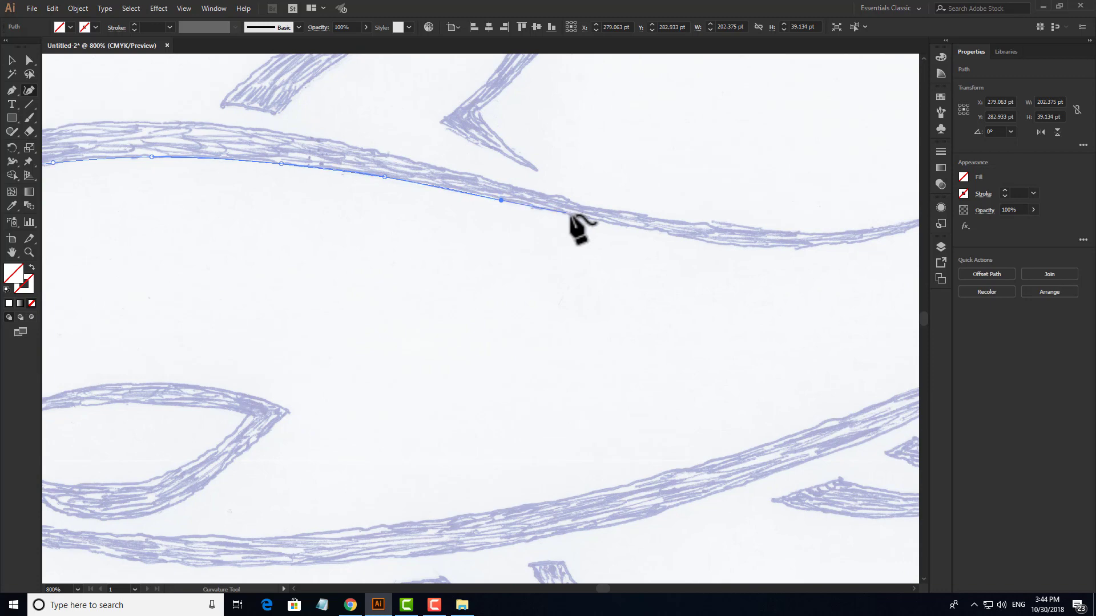
pyautogui.click(581, 219)
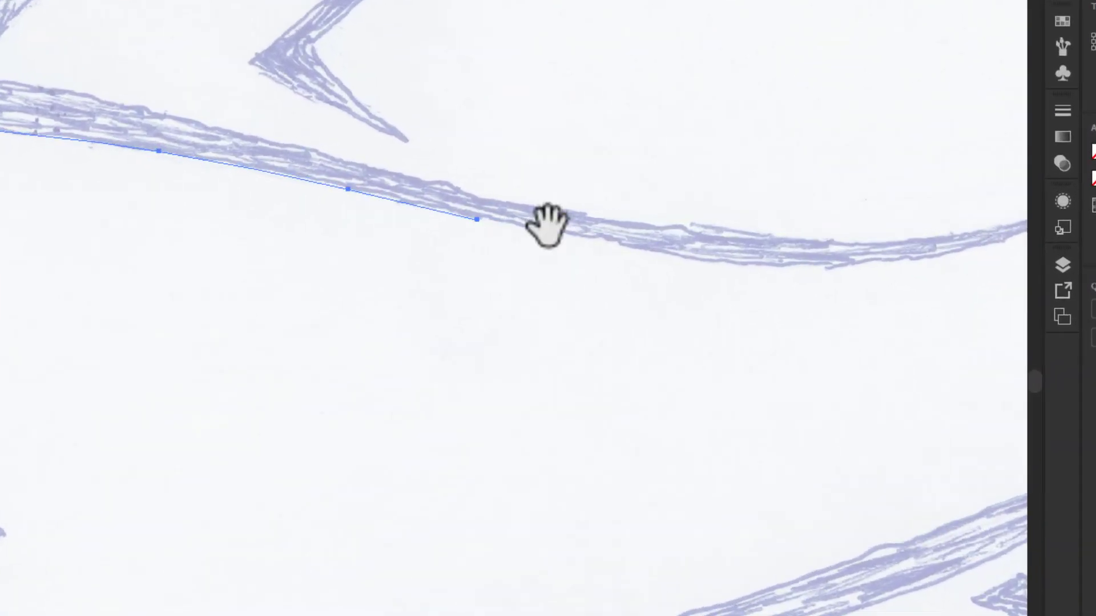
# - Extend the path through the rear dip of the back line and end it at the line's tip near the tail
pyautogui.moveTo(624, 224); pyautogui.dragTo(539, 240)
pyautogui.moveTo(409, 249); pyautogui.dragTo(408, 250)
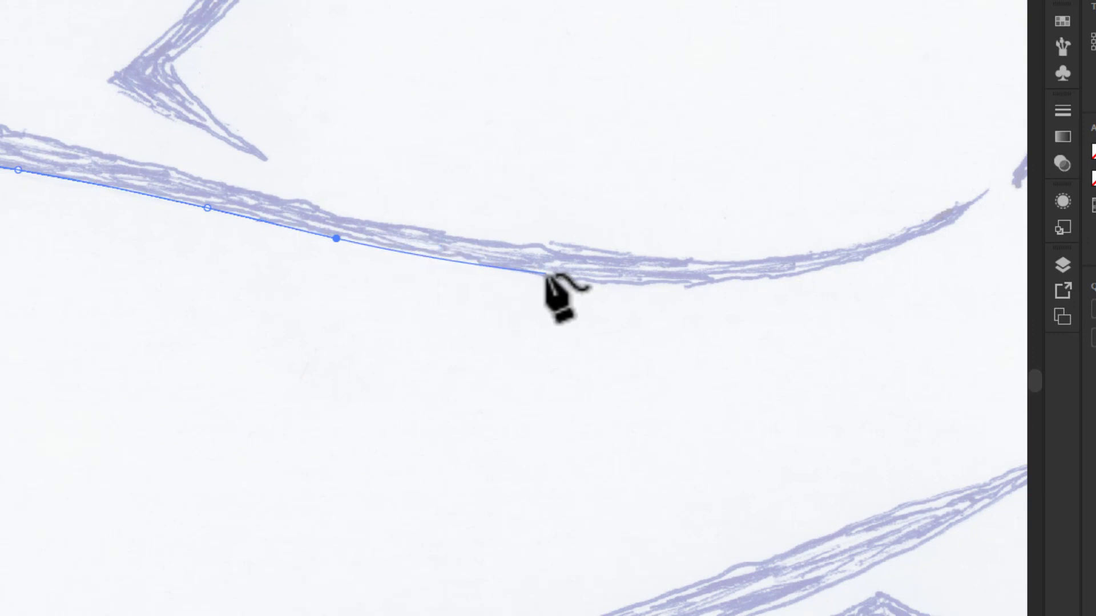
pyautogui.click(503, 268)
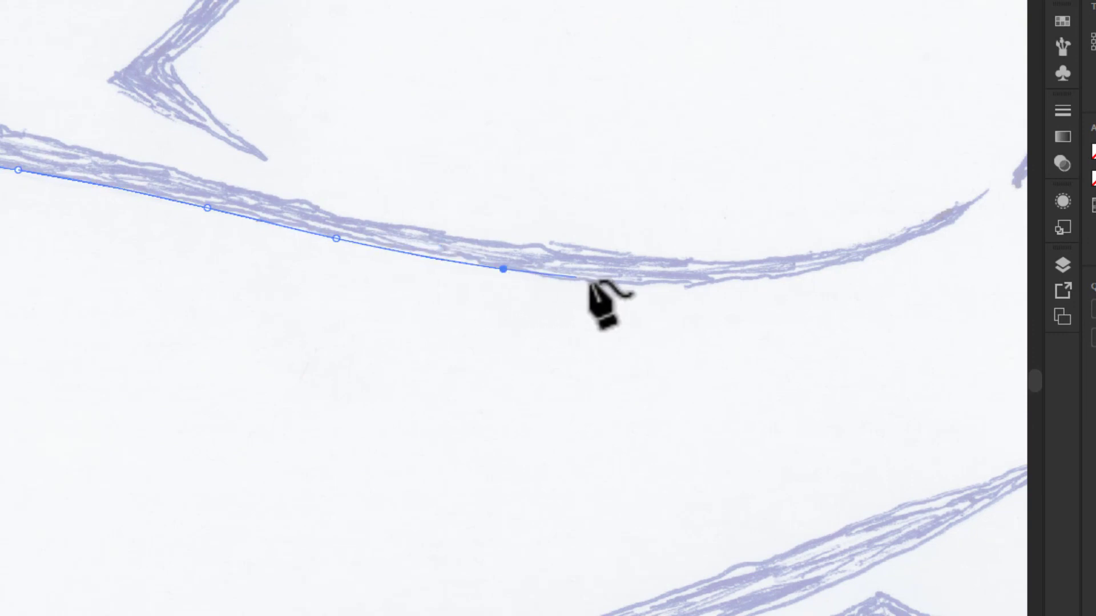
pyautogui.click(677, 283)
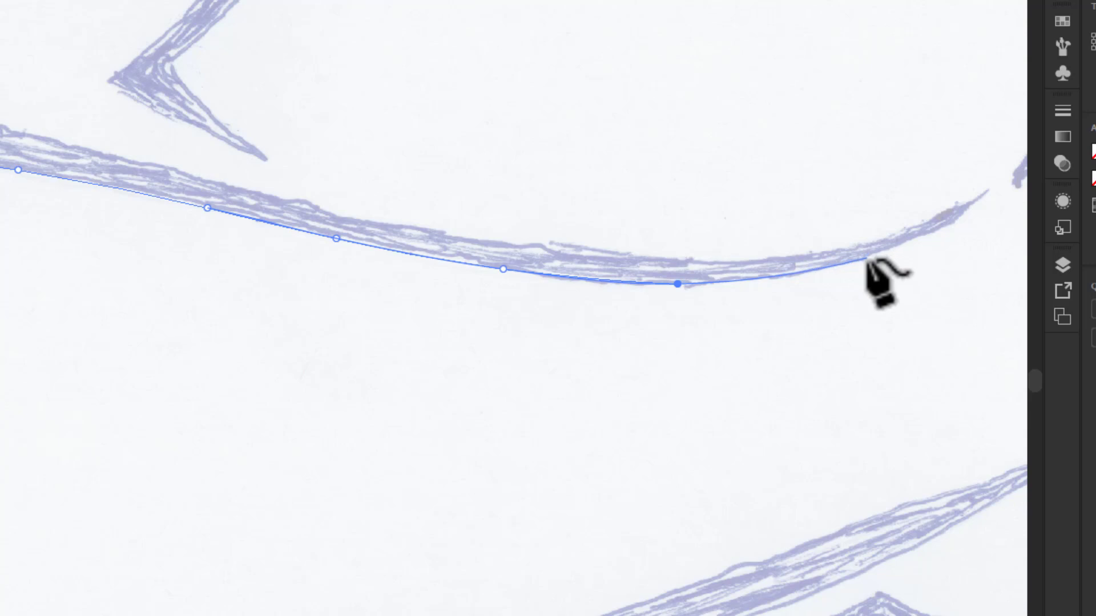
pyautogui.scroll(3, 867, 261)
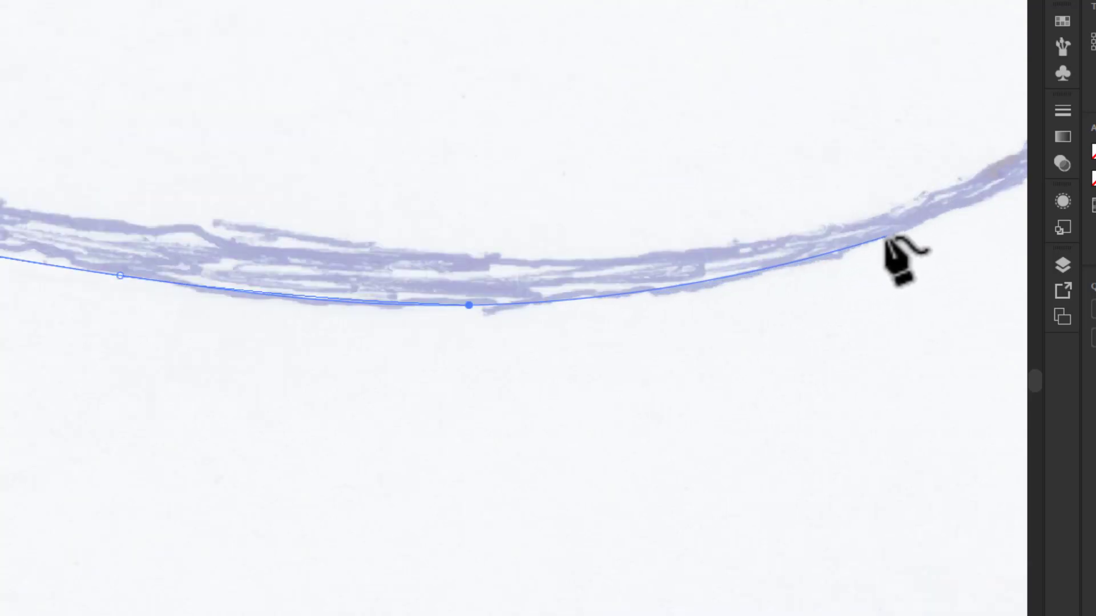
pyautogui.moveTo(821, 276); pyautogui.dragTo(457, 357)
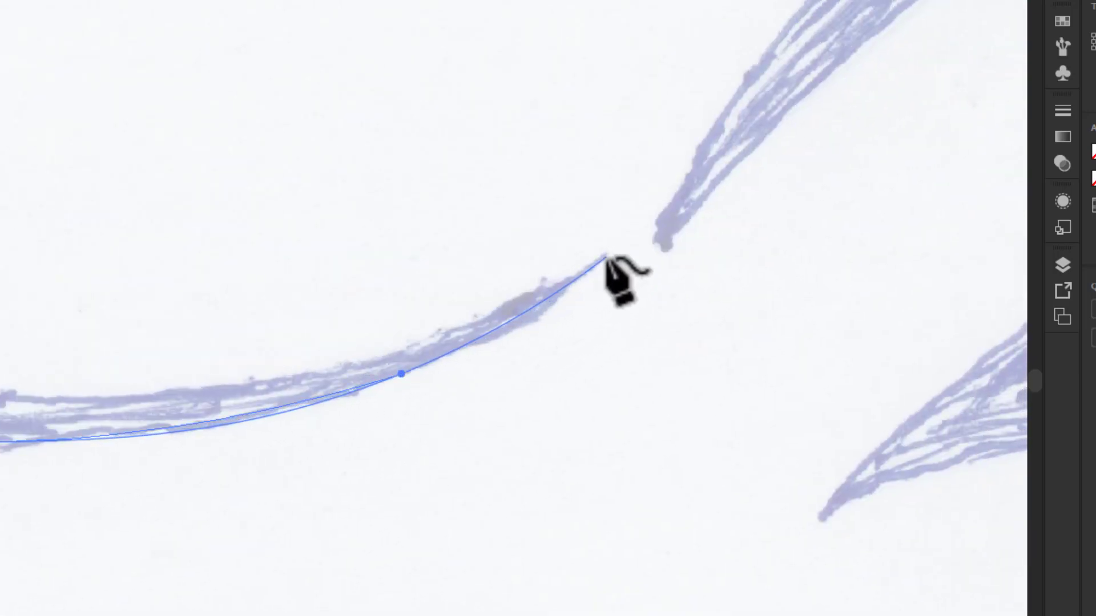
pyautogui.click(607, 254)
pyautogui.moveTo(577, 191)
pyautogui.mouseDown()
pyautogui.moveTo(636, 244)
pyautogui.moveTo(641, 229)
pyautogui.mouseUp()
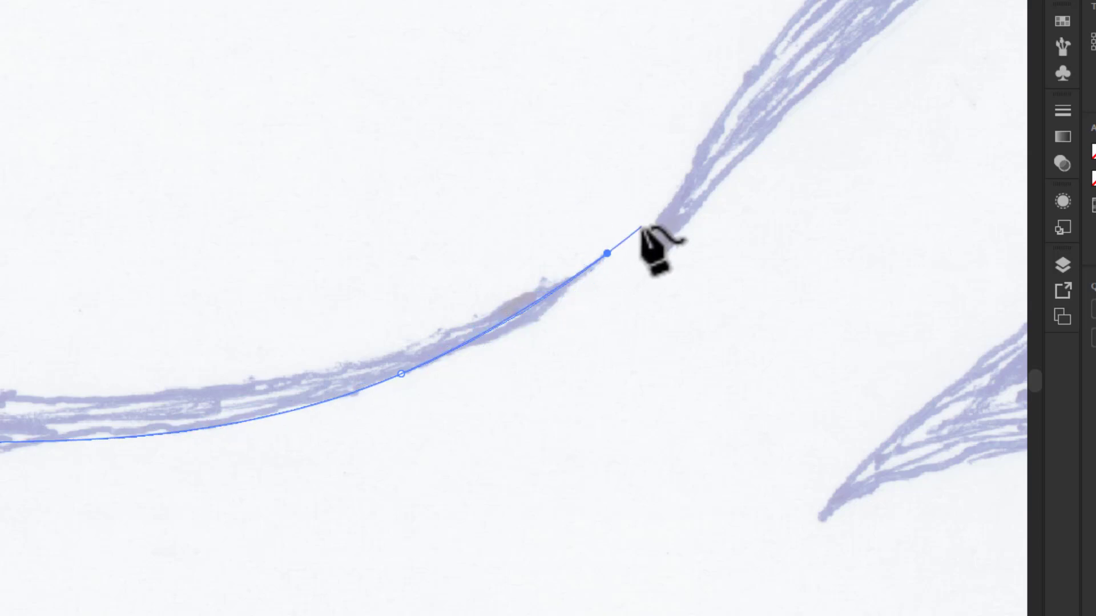
# - Move the traced back path straight up to the blank area above the fish sketch using the Selection tool
pyautogui.scroll(-3, 477, 378)
pyautogui.press('space')
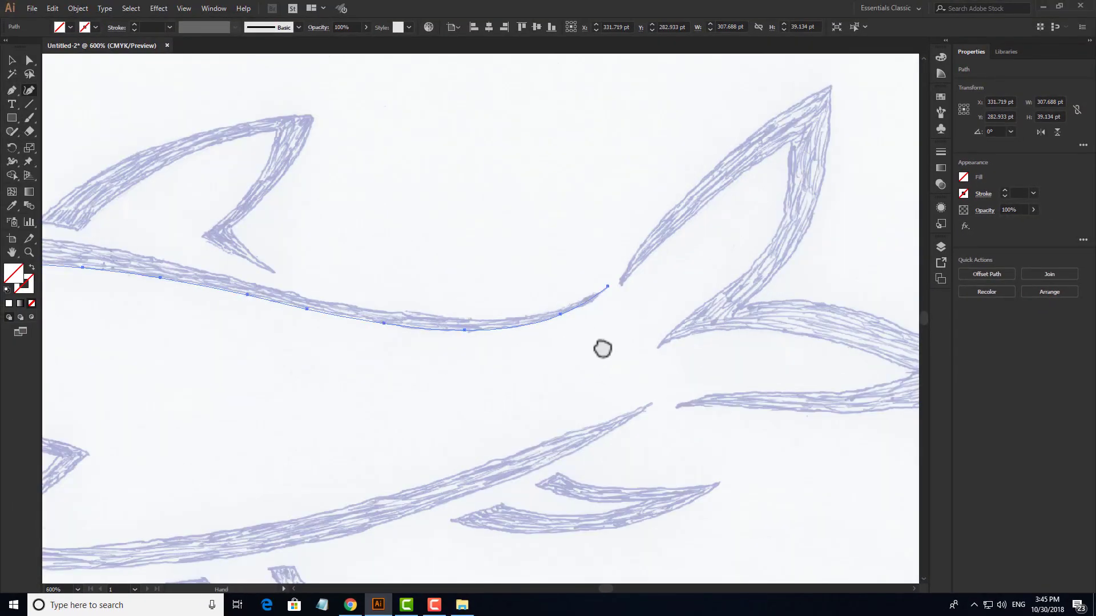
pyautogui.moveTo(603, 350); pyautogui.dragTo(792, 348)
pyautogui.scroll(-1, 640, 352)
pyautogui.press('space')
pyautogui.moveTo(641, 355); pyautogui.dragTo(682, 355)
pyautogui.press('v')
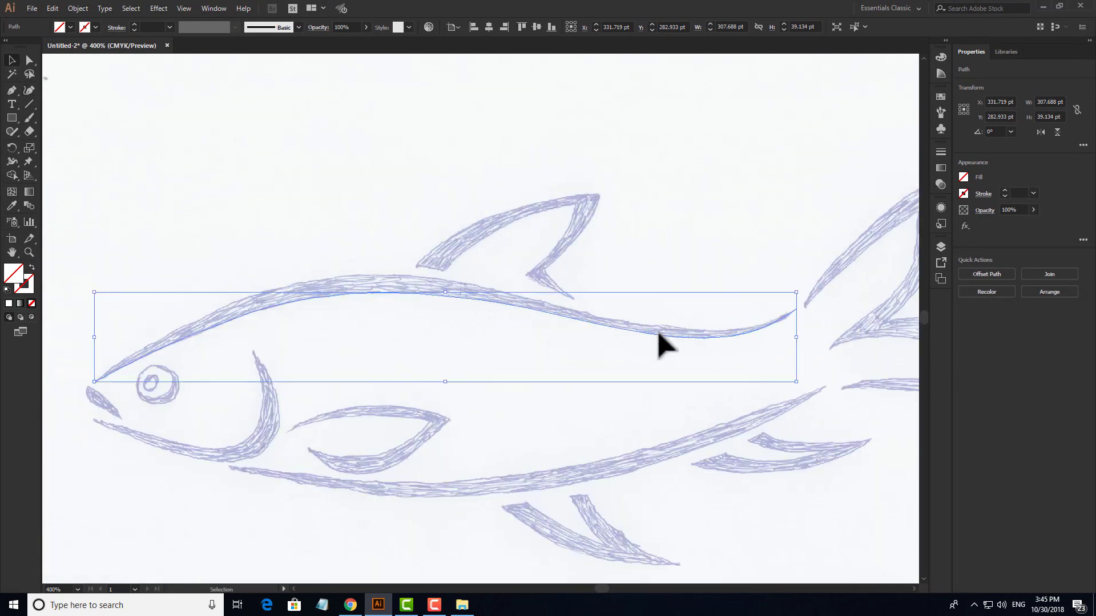
pyautogui.moveTo(648, 315); pyautogui.dragTo(642, 177)
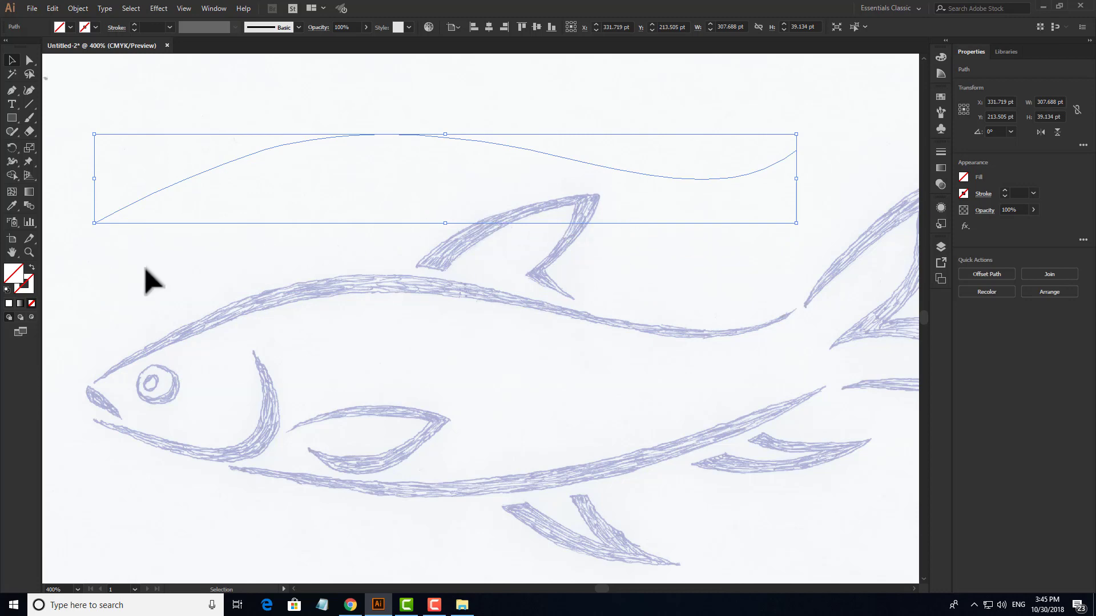
# - Give the path a solid black stroke and move it back down onto the fish's back line
pyautogui.moveTo(310, 103); pyautogui.dragTo(379, 207)
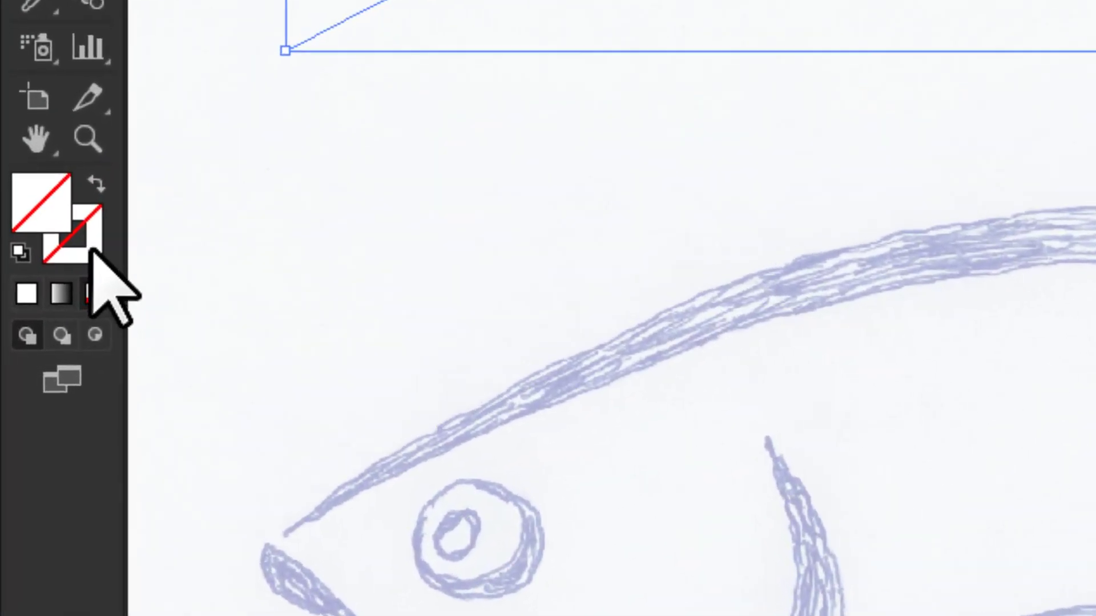
pyautogui.click(91, 250)
pyautogui.click(23, 292)
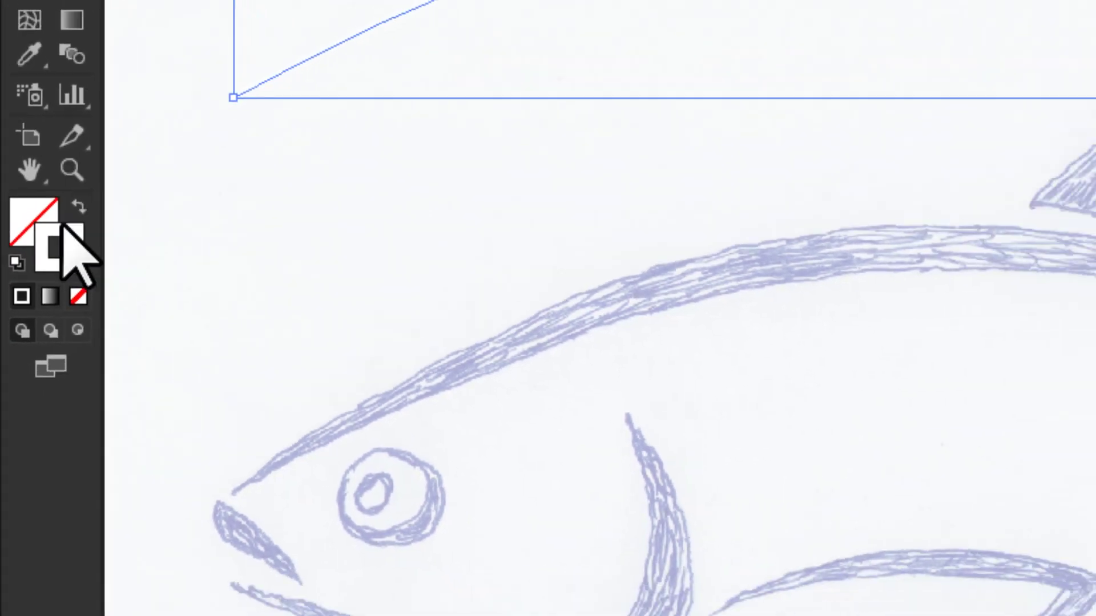
pyautogui.doubleClick(61, 237)
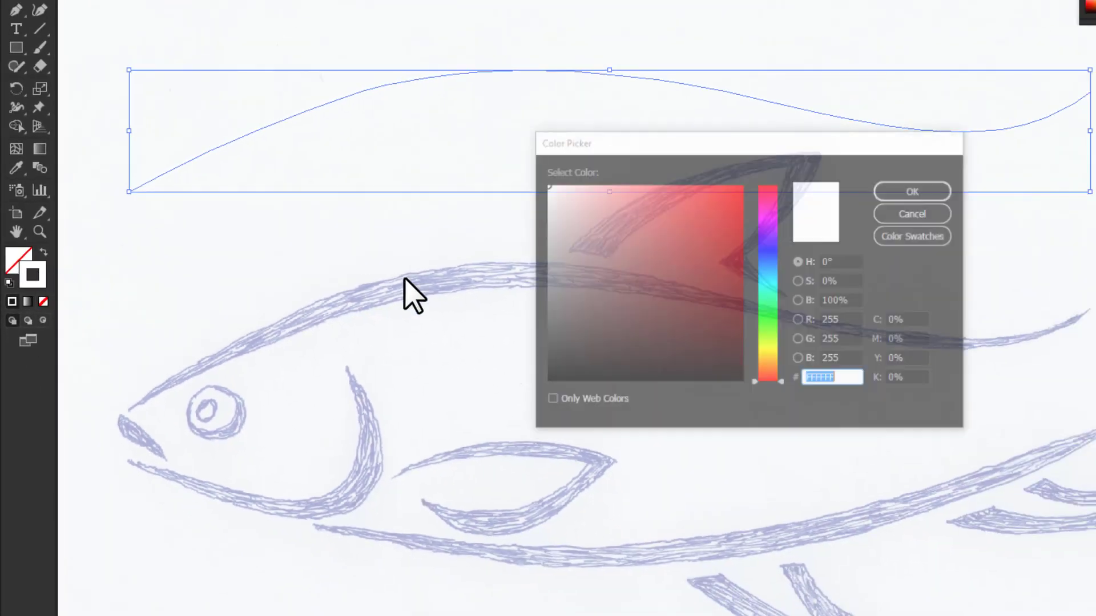
pyautogui.click(580, 328)
pyautogui.moveTo(580, 327); pyautogui.dragTo(542, 391)
pyautogui.click(915, 191)
pyautogui.click(677, 29)
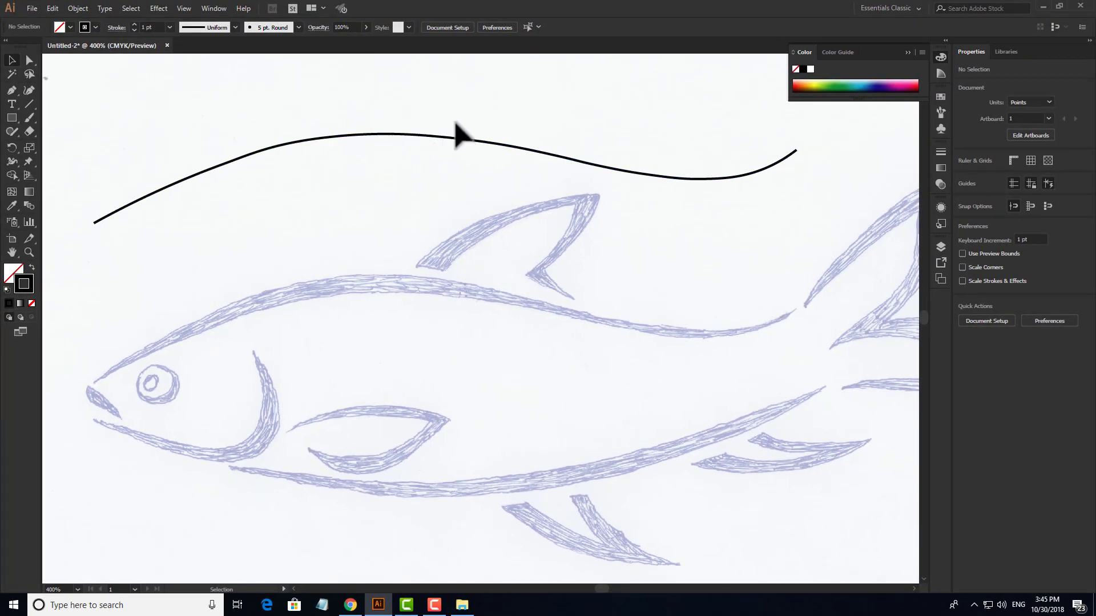
pyautogui.moveTo(362, 107); pyautogui.dragTo(415, 286)
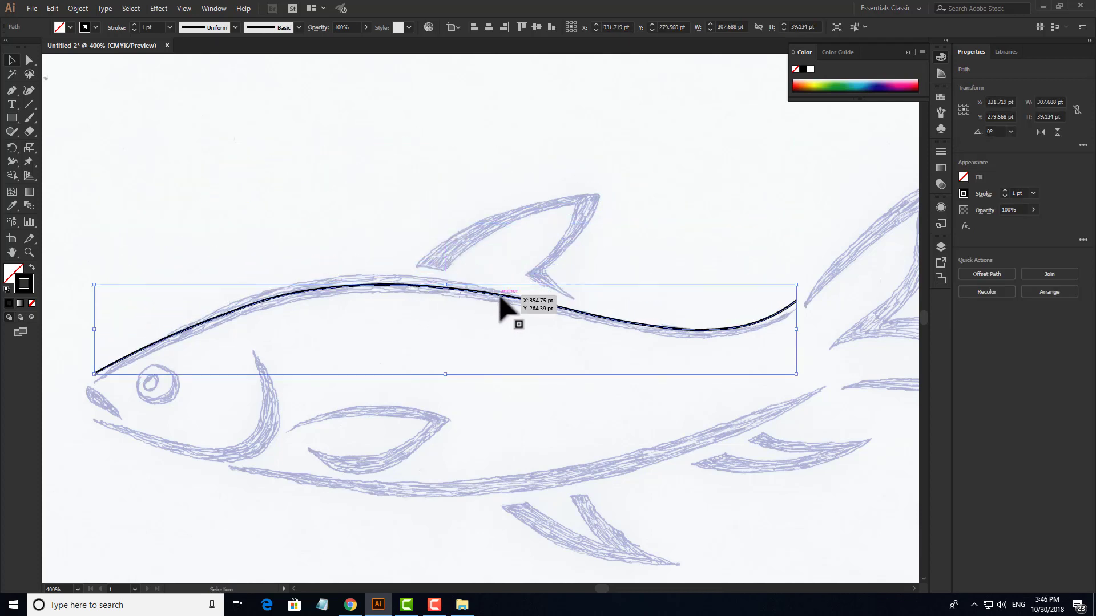
# - Nudge the traced back path slightly down onto the lower edge of the fish's back line and deselect it
pyautogui.moveTo(502, 304); pyautogui.dragTo(501, 309)
pyautogui.press('space')
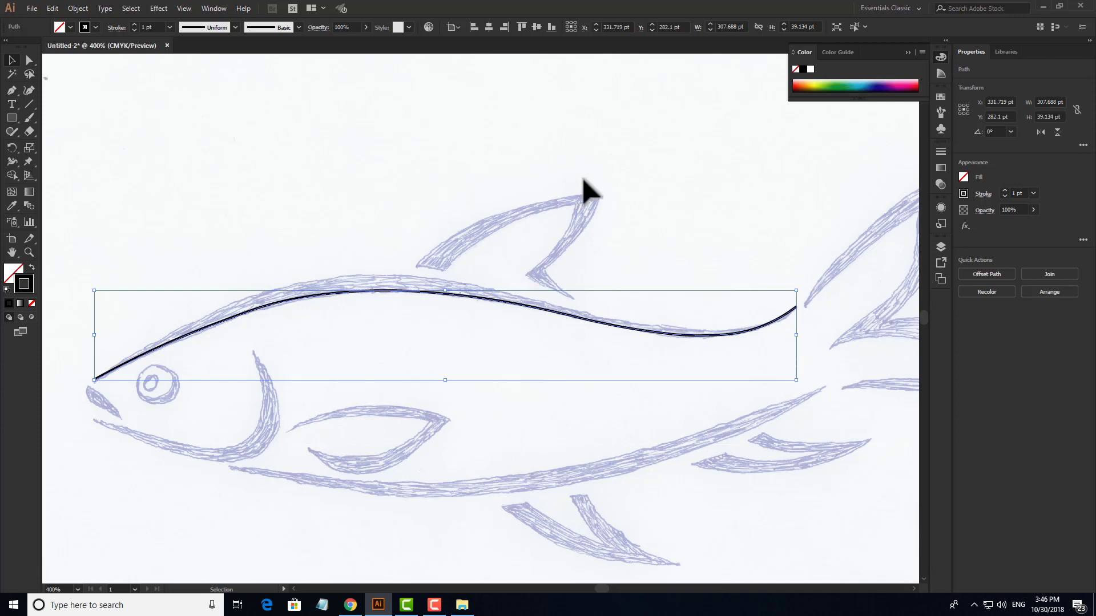
pyautogui.scroll(2, 475, 224)
pyautogui.press('space')
pyautogui.moveTo(437, 255); pyautogui.dragTo(495, 256)
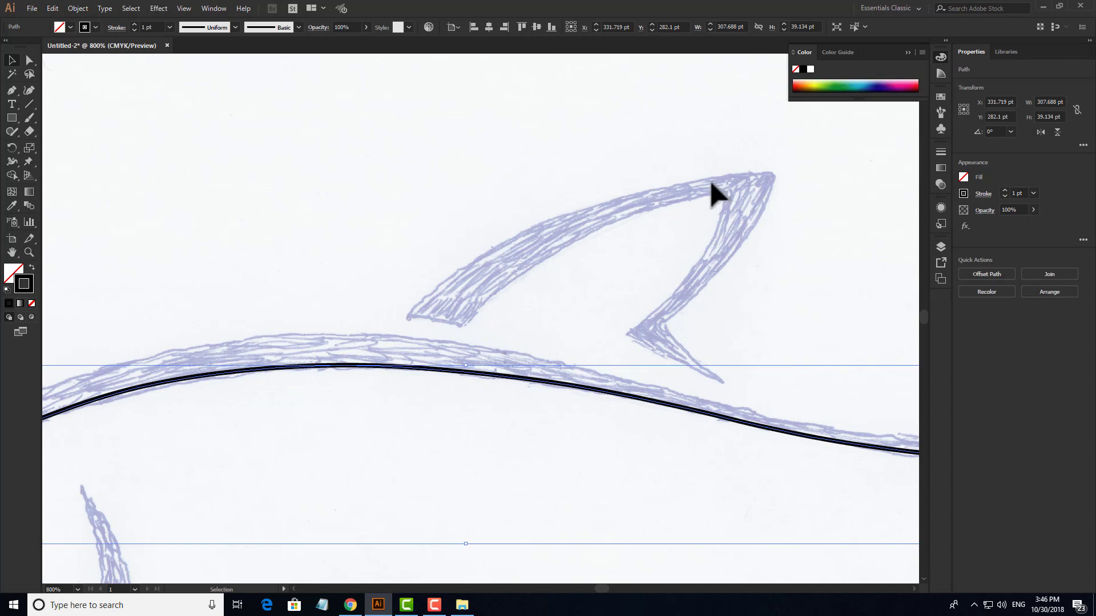
pyautogui.click(303, 119)
# - Trace the dorsal fin's outer upper edge with the Curvature tool, from the front base to a corner point at the fin's tip
pyautogui.click(29, 90)
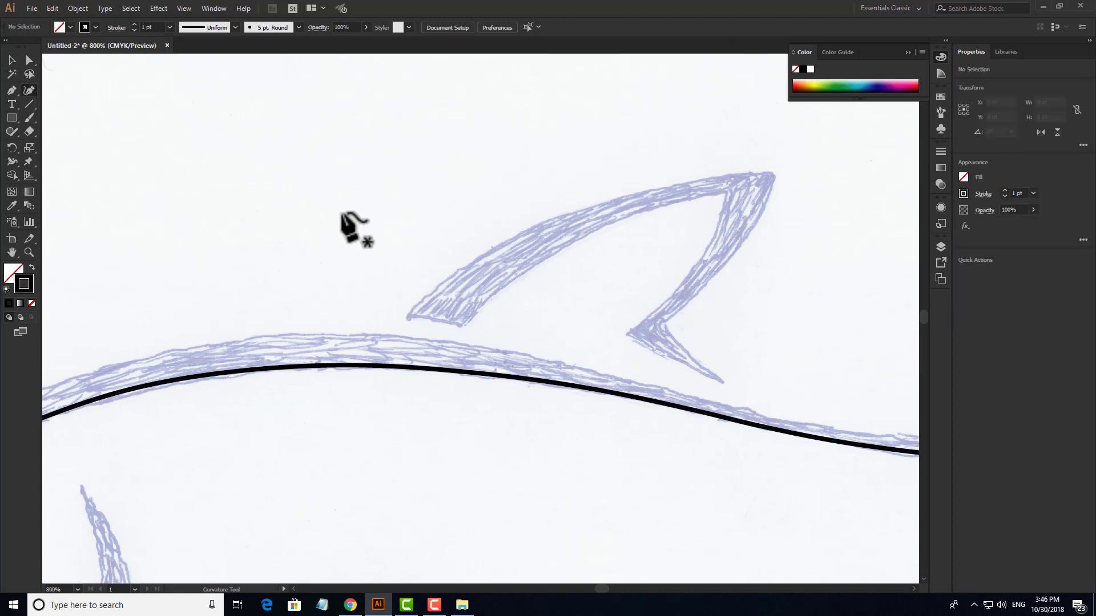
pyautogui.click(407, 315)
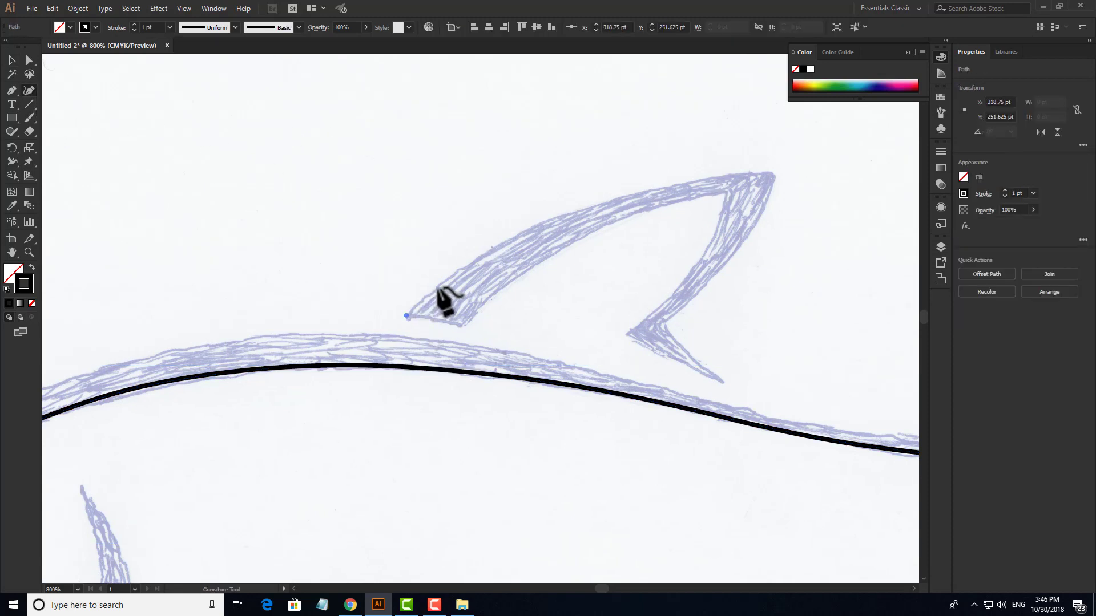
pyautogui.click(539, 224)
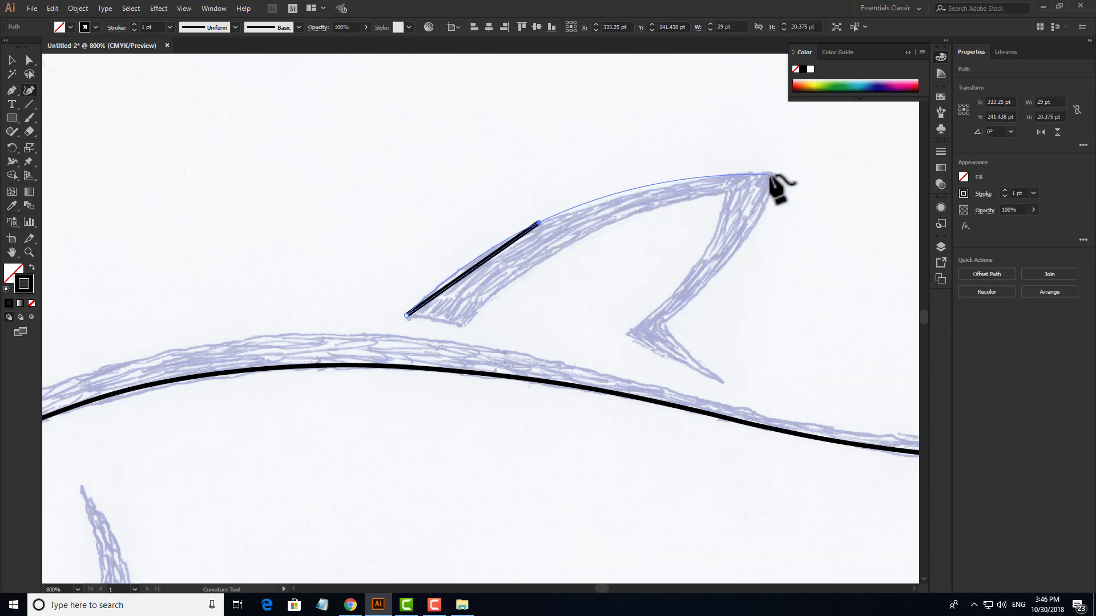
pyautogui.click(775, 173)
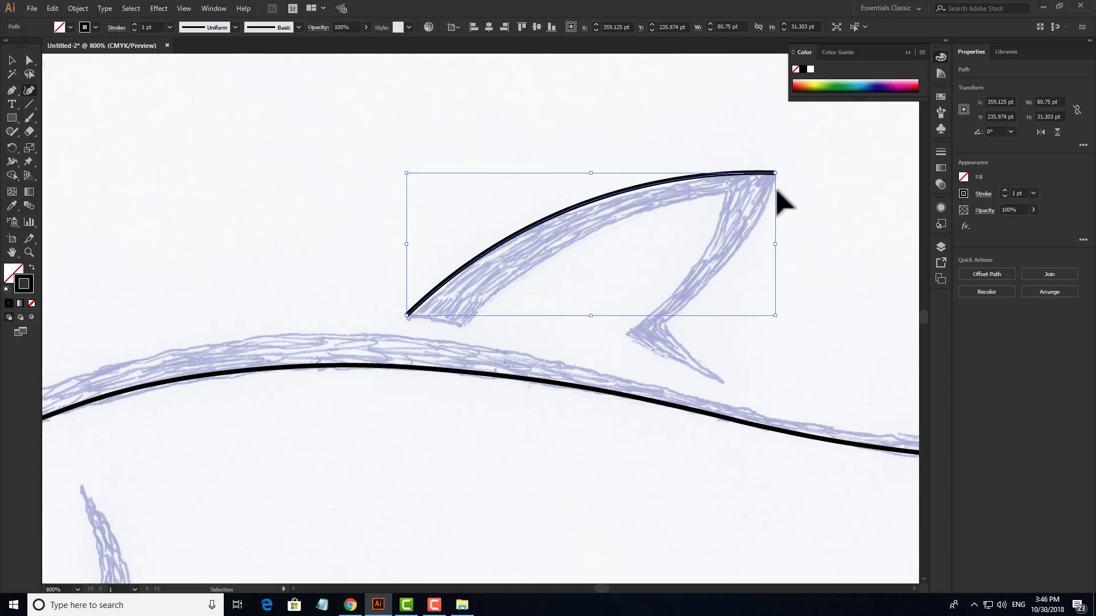
pyautogui.hotkey('ctrl', 'z')
pyautogui.click(774, 174)
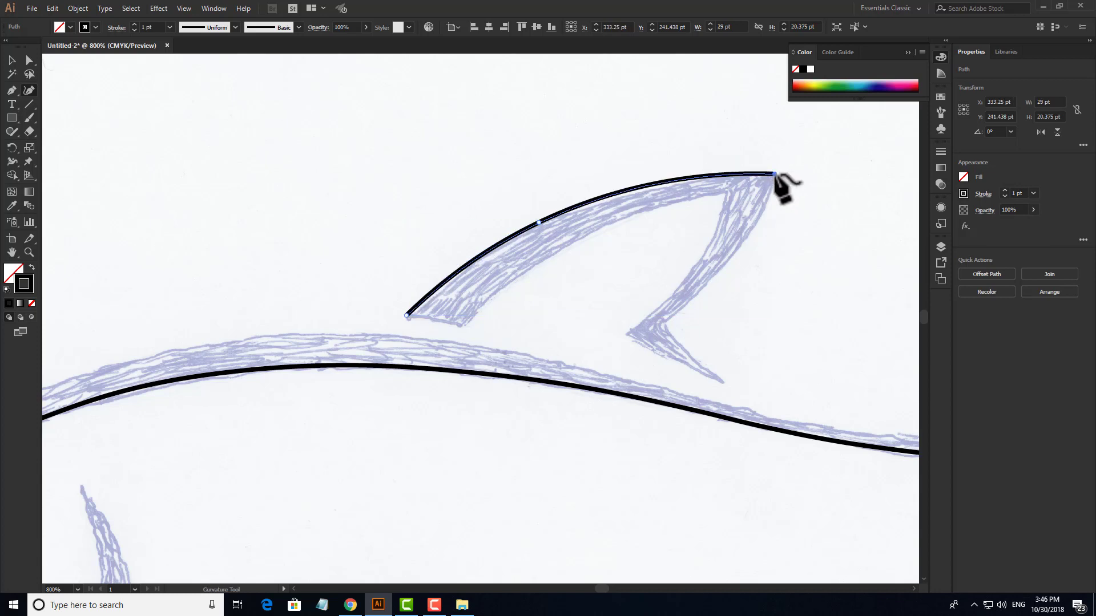
# - Continue the fin path down the outer rear edge to a corner at the notch and on to the trailing lower tip
pyautogui.click(737, 254)
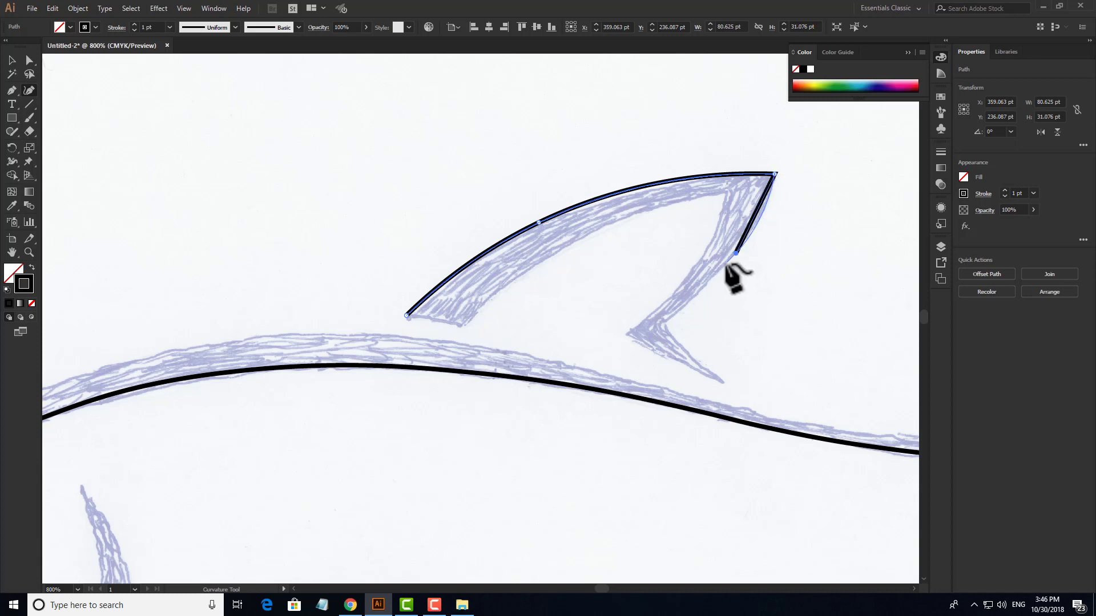
pyautogui.click(665, 324)
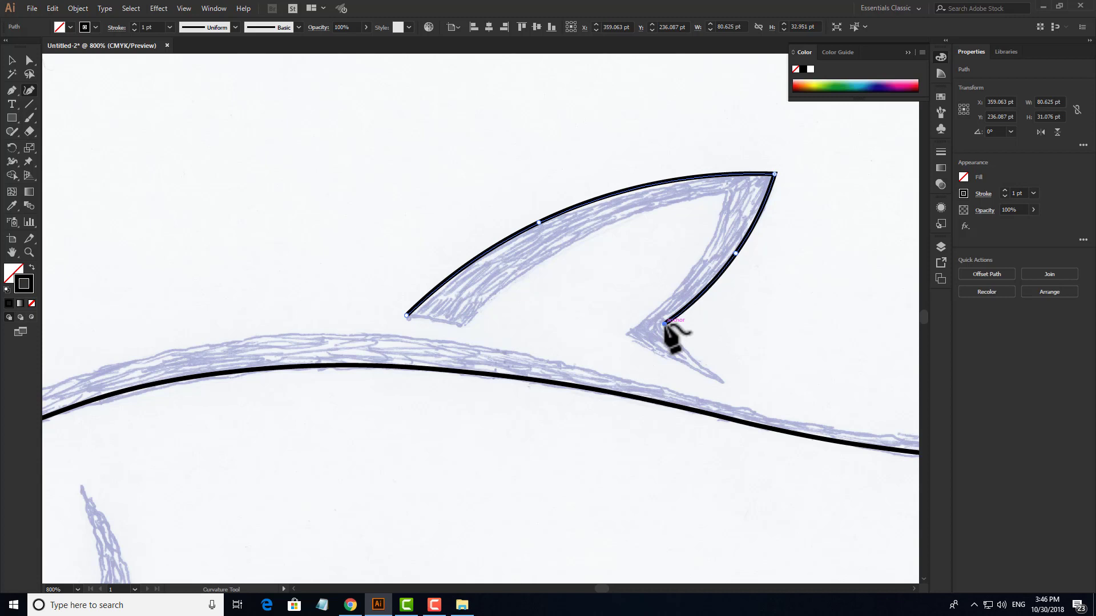
pyautogui.click(686, 352)
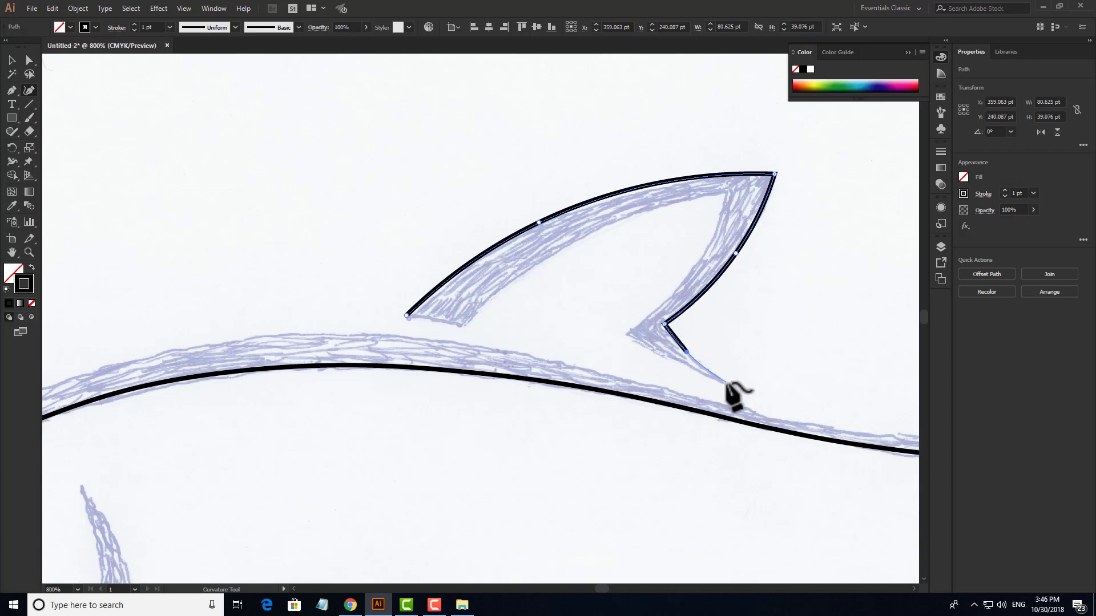
pyautogui.press('Escape')
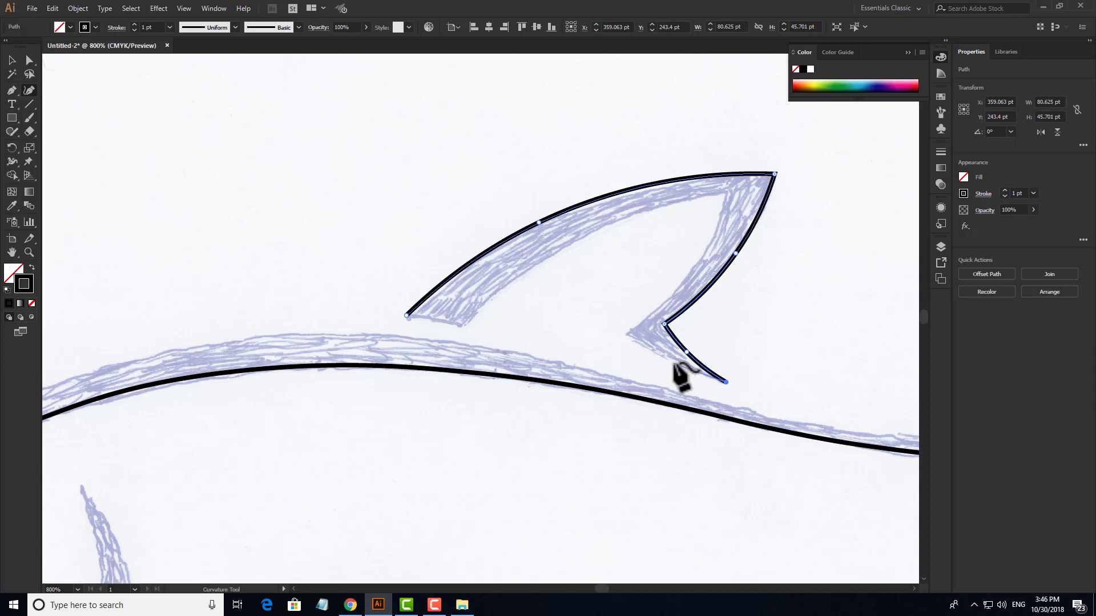
# - Continue the fin path along the underside of the trailing tip and around the fin's inner edges back to the front base
pyautogui.click(671, 359)
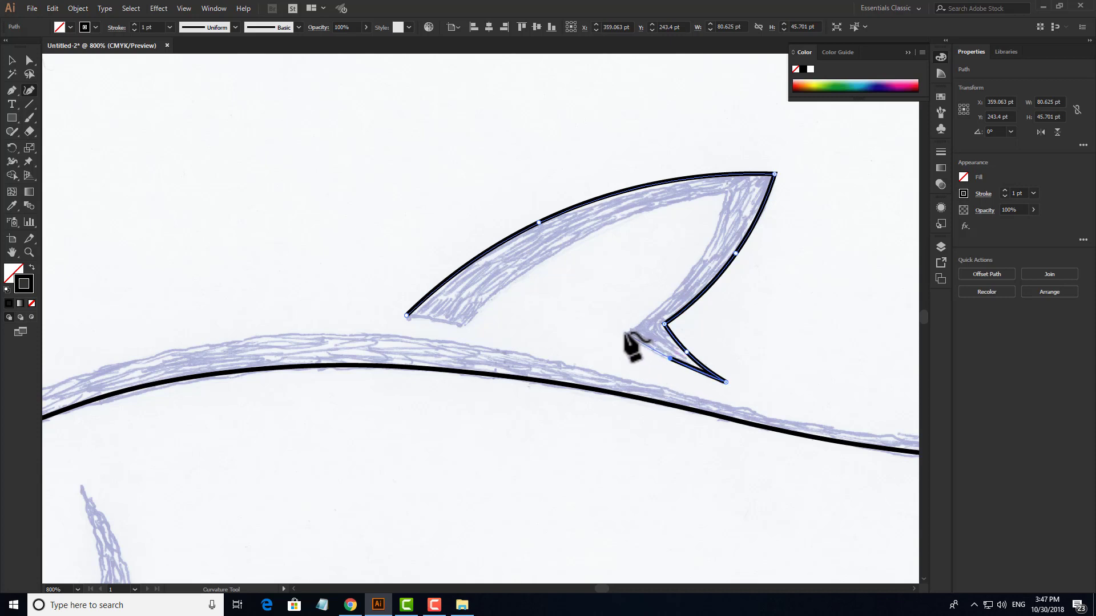
pyautogui.click(624, 331)
pyautogui.click(692, 269)
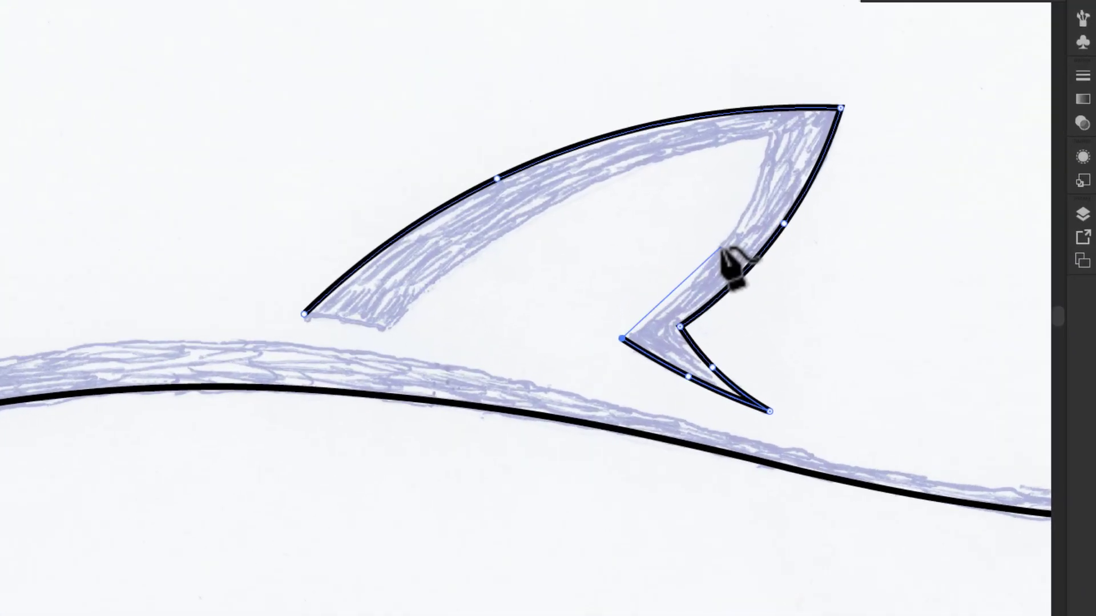
pyautogui.press('Escape')
pyautogui.click(798, 99)
pyautogui.click(738, 233)
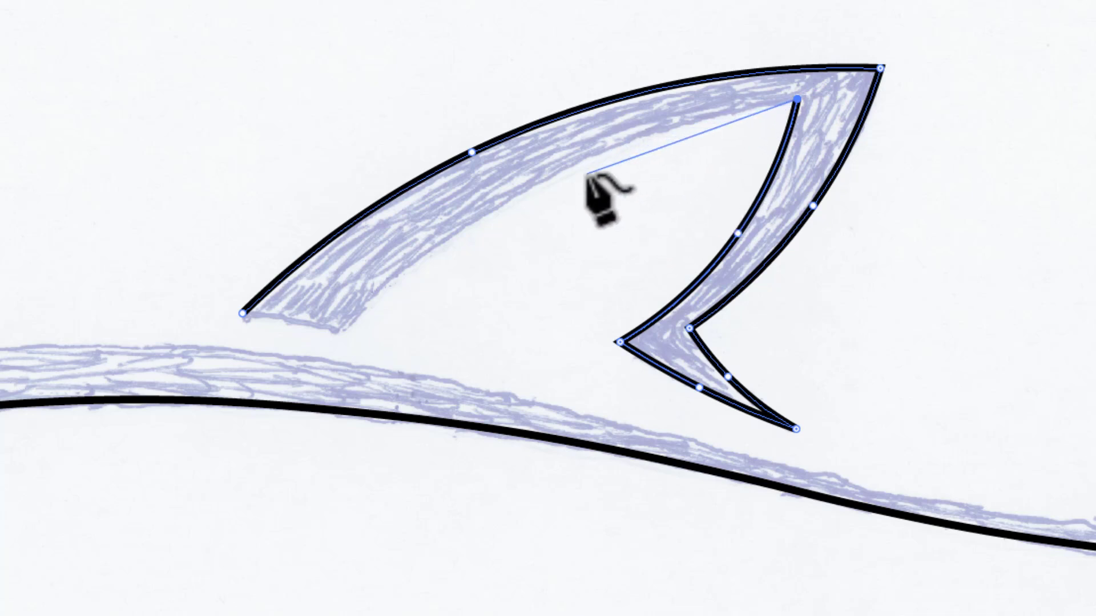
pyautogui.click(561, 172)
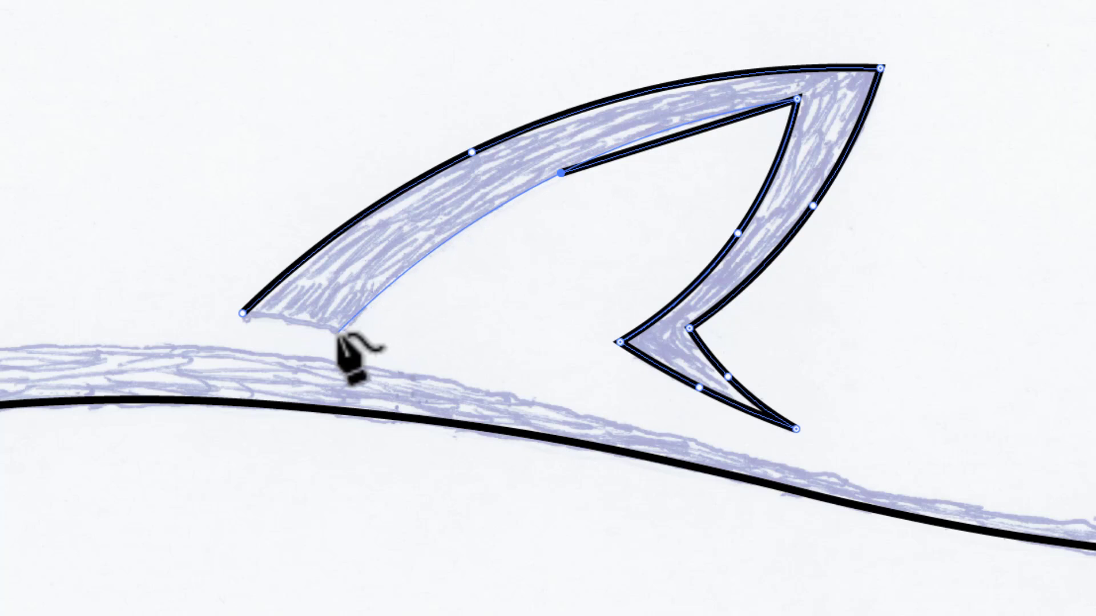
pyautogui.click(338, 333)
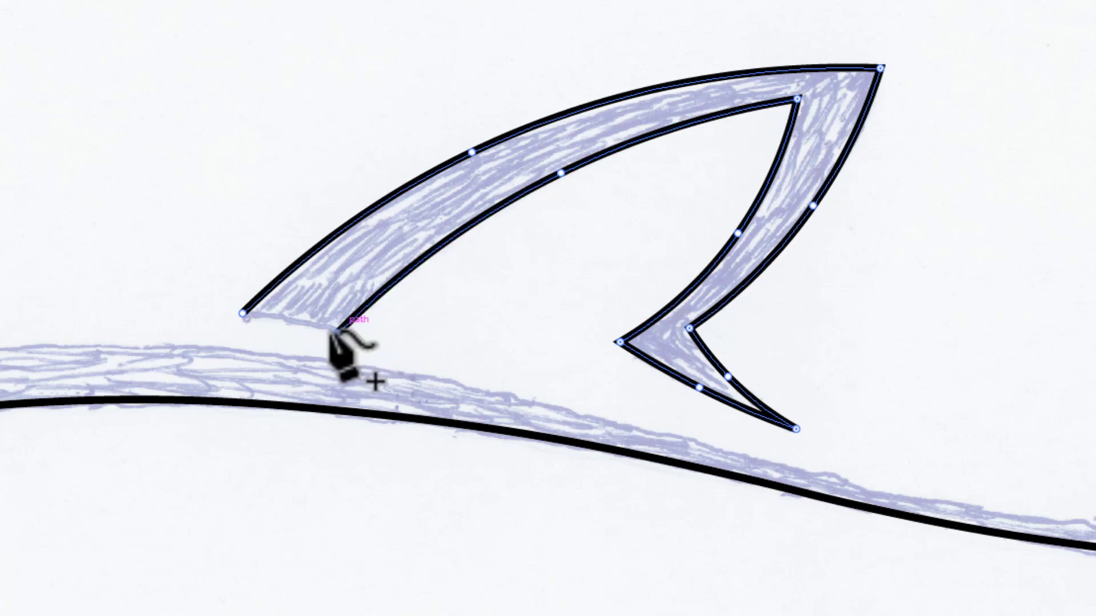
pyautogui.click(242, 314)
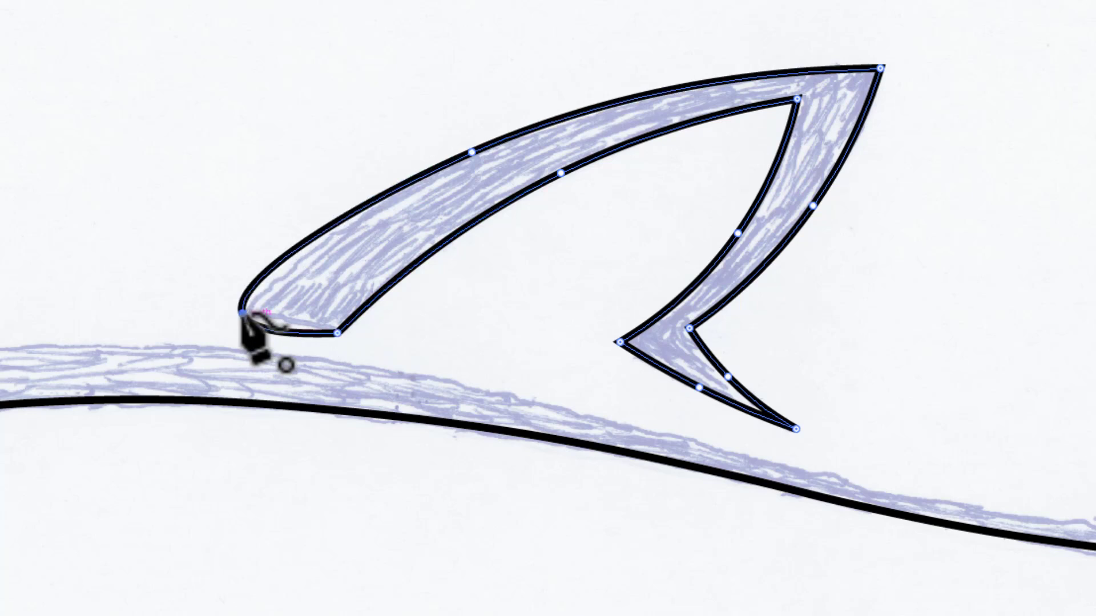
pyautogui.press('v')
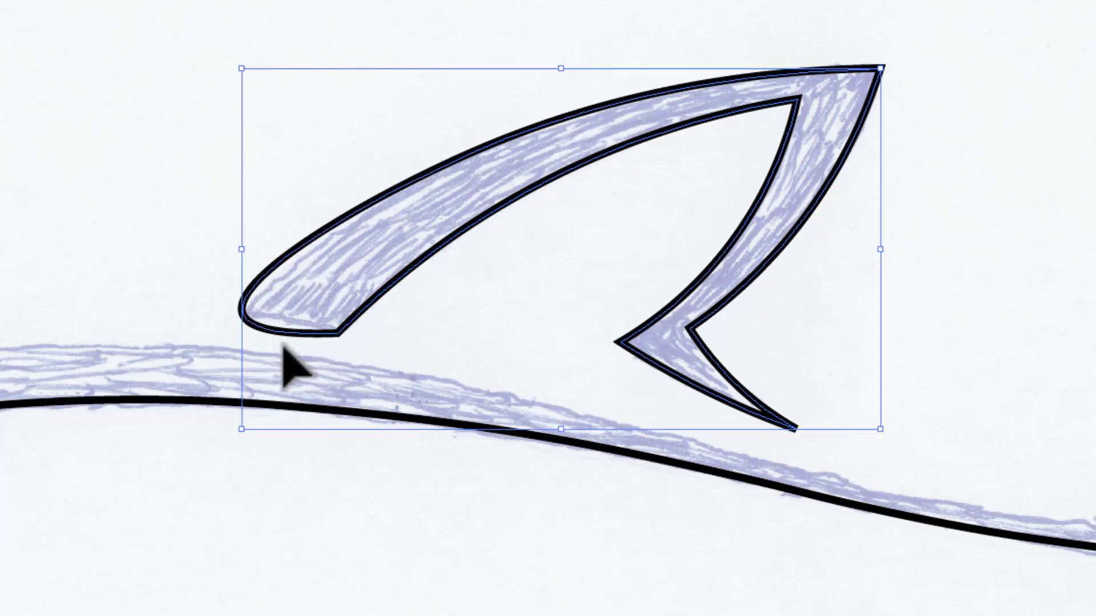
pyautogui.hotkey('shift', '`')
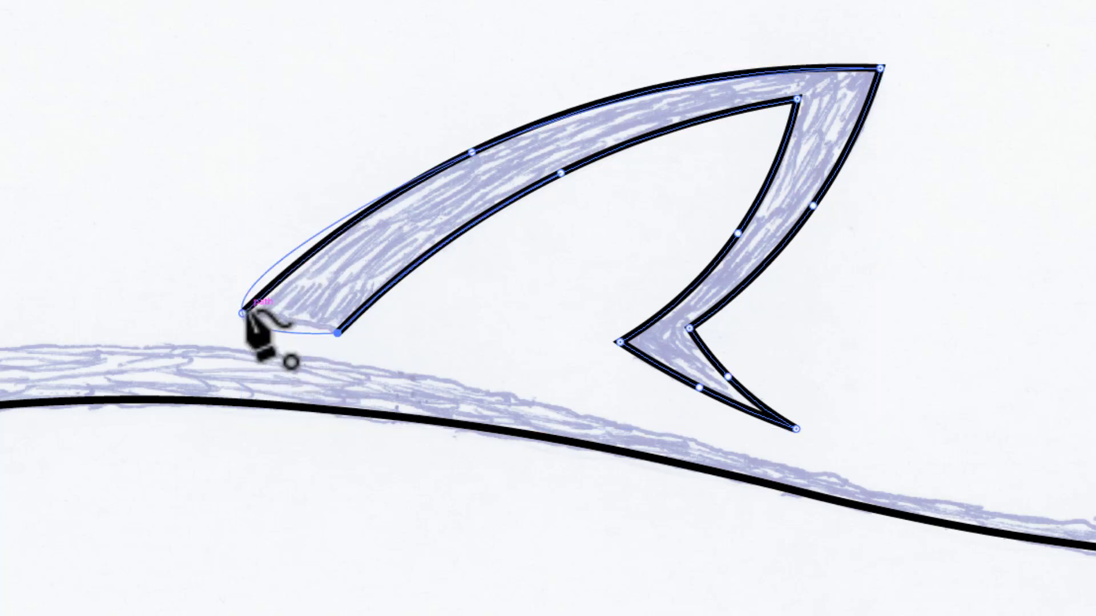
# - Close the dorsal fin path at its starting anchor and convert that anchor to a corner point
pyautogui.click(243, 313)
pyautogui.doubleClick(243, 313)
pyautogui.press('v')
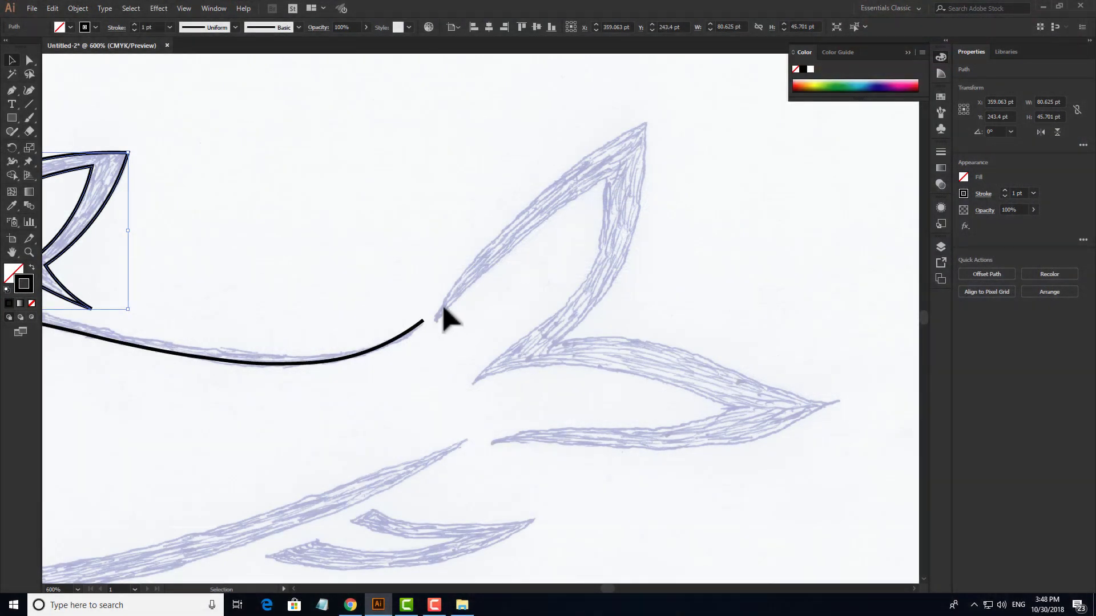
# - Trace the upper tail lobe's outer edge with a new Curvature path, from its base over the tip corner and down to the notch between the lobes
pyautogui.moveTo(399, 235); pyautogui.dragTo(636, 269)
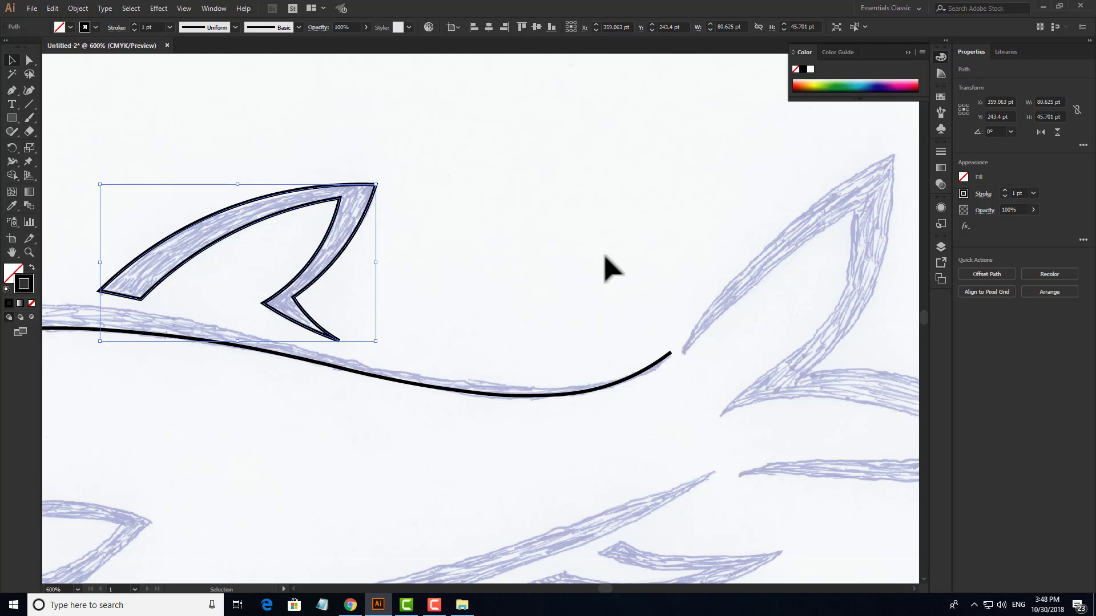
pyautogui.moveTo(742, 309)
pyautogui.mouseDown()
pyautogui.moveTo(481, 252)
pyautogui.moveTo(534, 257)
pyautogui.moveTo(527, 286)
pyautogui.mouseUp()
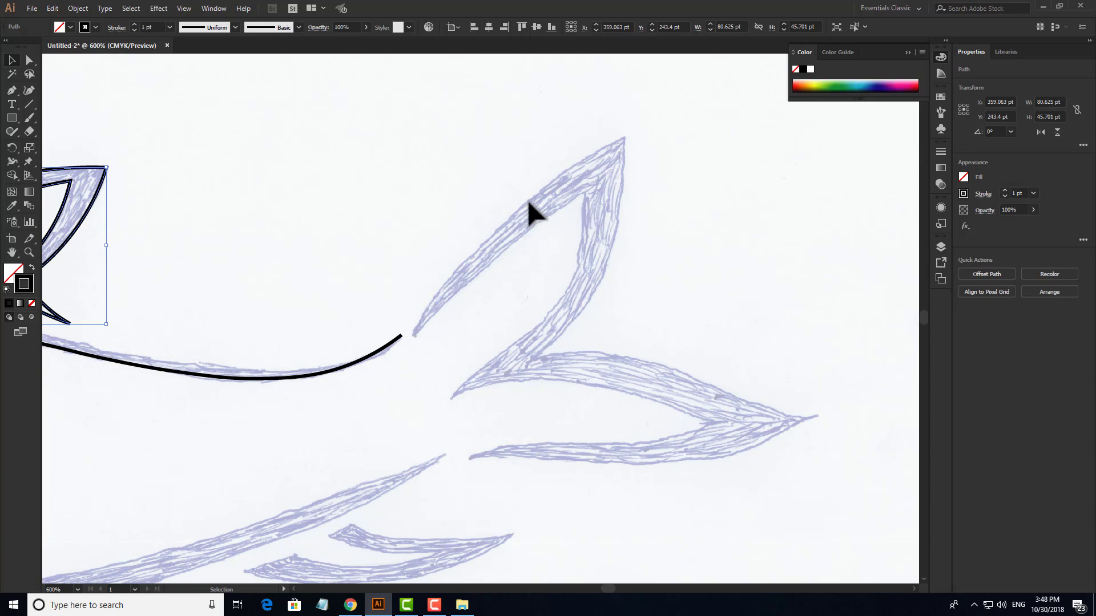
pyautogui.scroll(3, 434, 328)
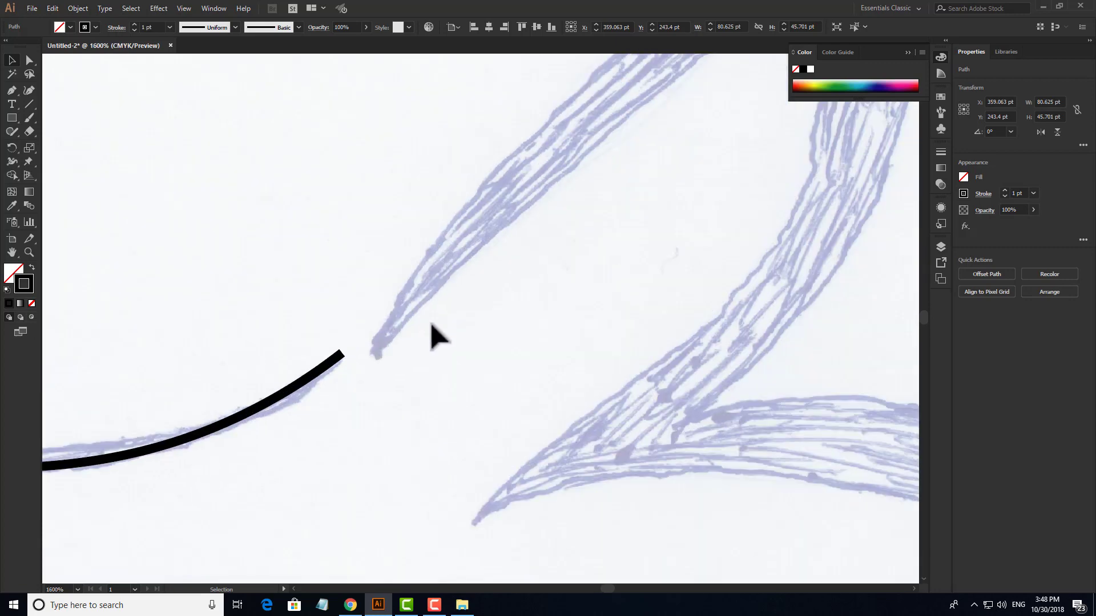
pyautogui.moveTo(492, 237); pyautogui.dragTo(434, 285)
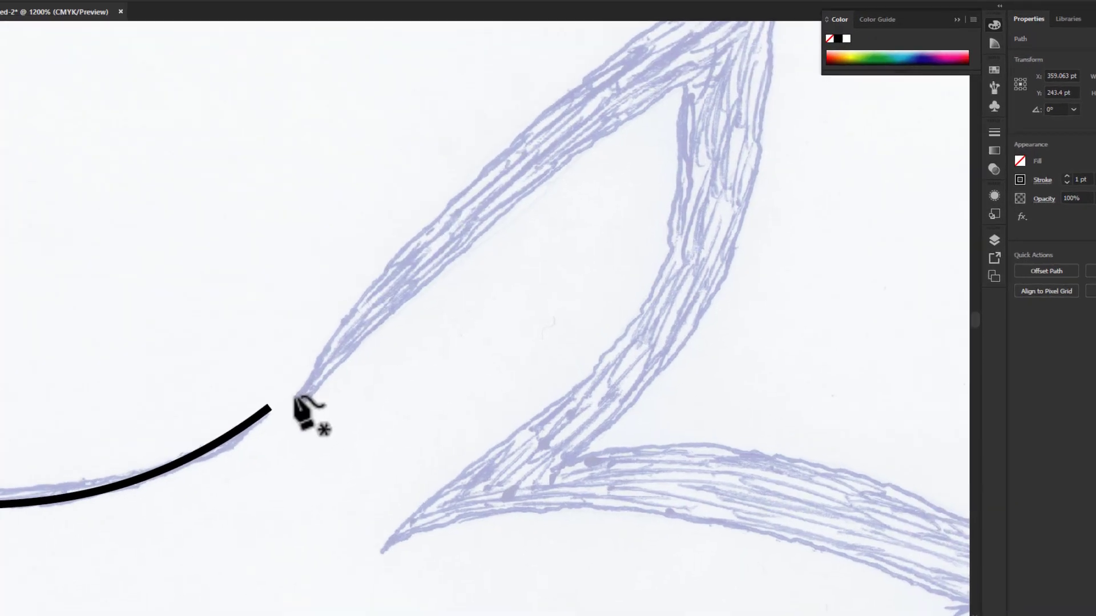
pyautogui.click(324, 383)
pyautogui.scroll(-1, 422, 346)
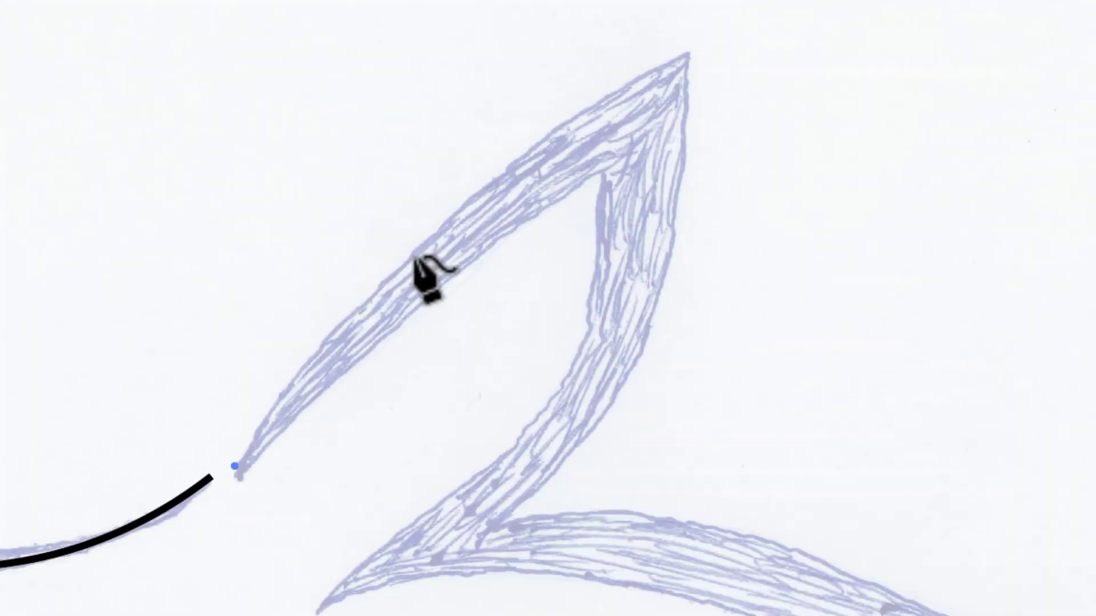
pyautogui.click(412, 255)
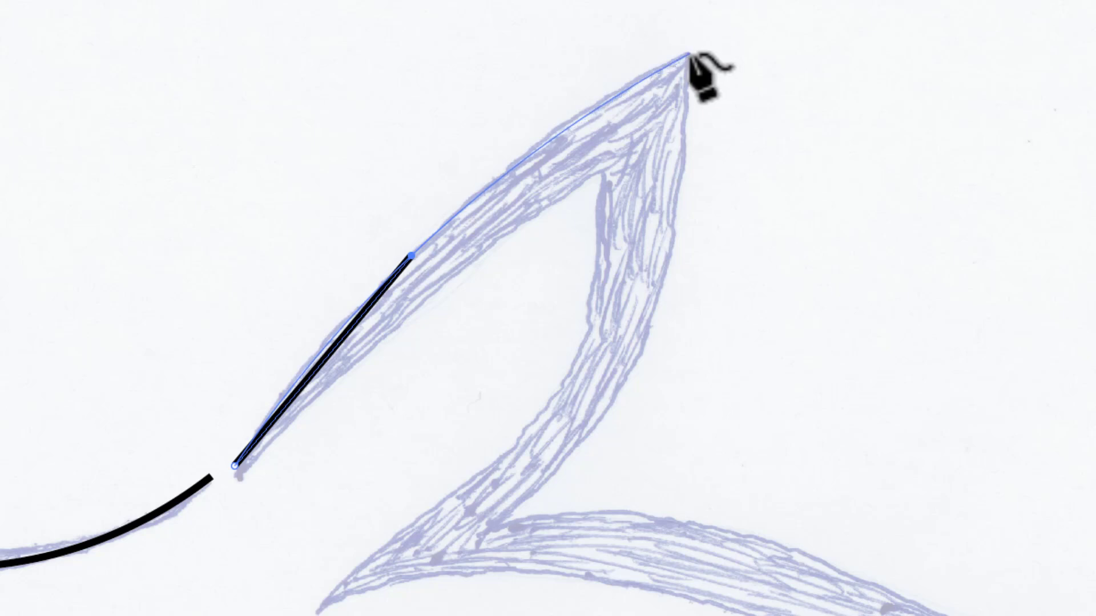
pyautogui.click(689, 55)
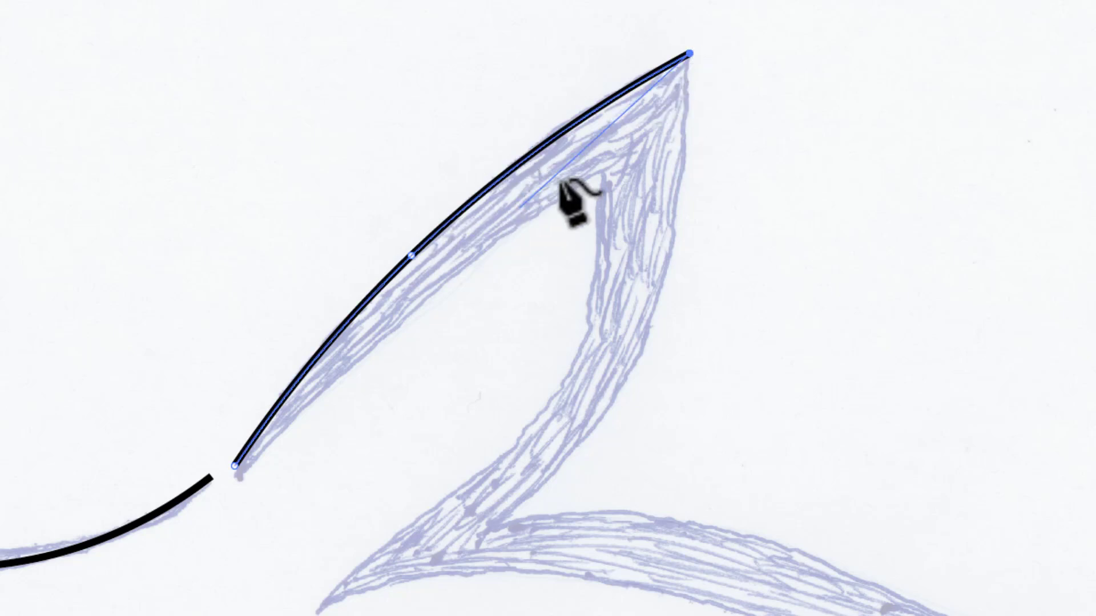
pyautogui.click(651, 320)
pyautogui.click(497, 523)
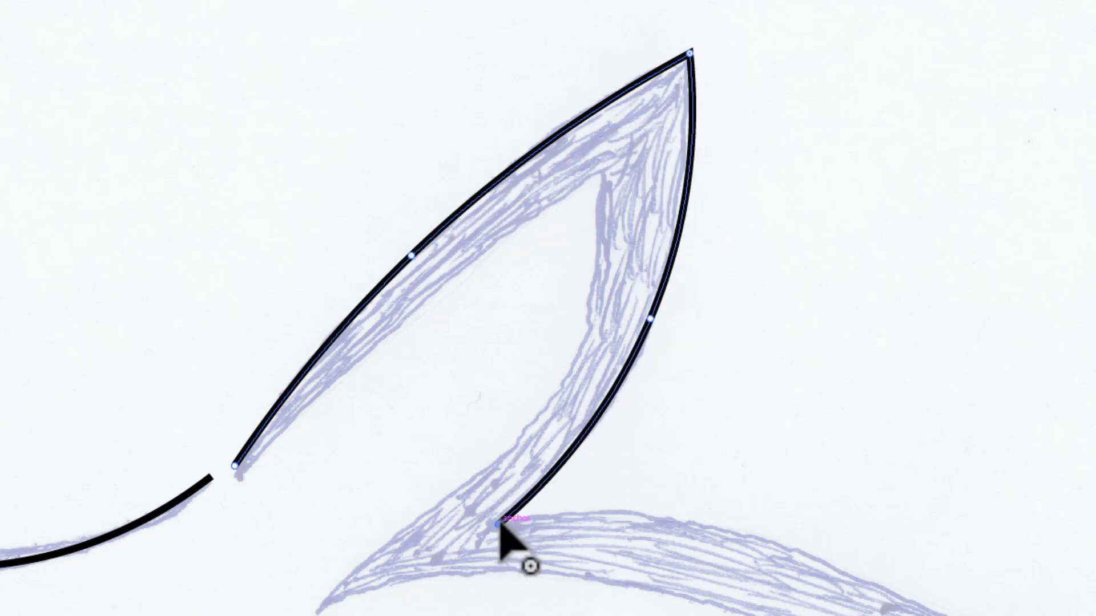
# - Extend the tail path from the notch along the lower lobe's upper edge with smooth anchor points
pyautogui.click(728, 527)
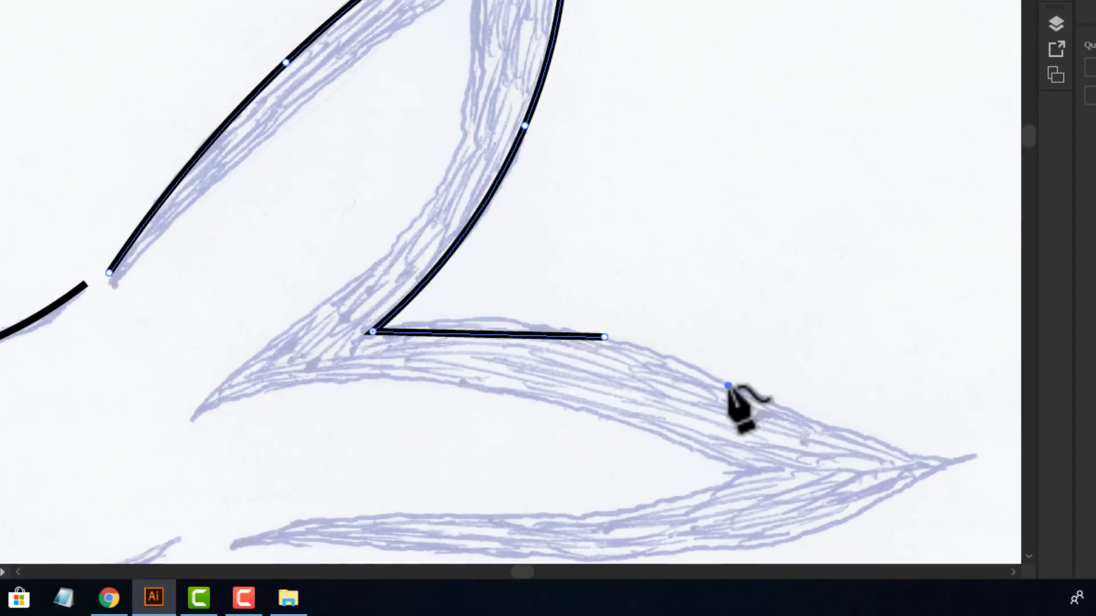
pyautogui.click(831, 534)
pyautogui.moveTo(796, 507); pyautogui.dragTo(687, 437)
pyautogui.moveTo(591, 294); pyautogui.dragTo(530, 251)
pyautogui.click(669, 318)
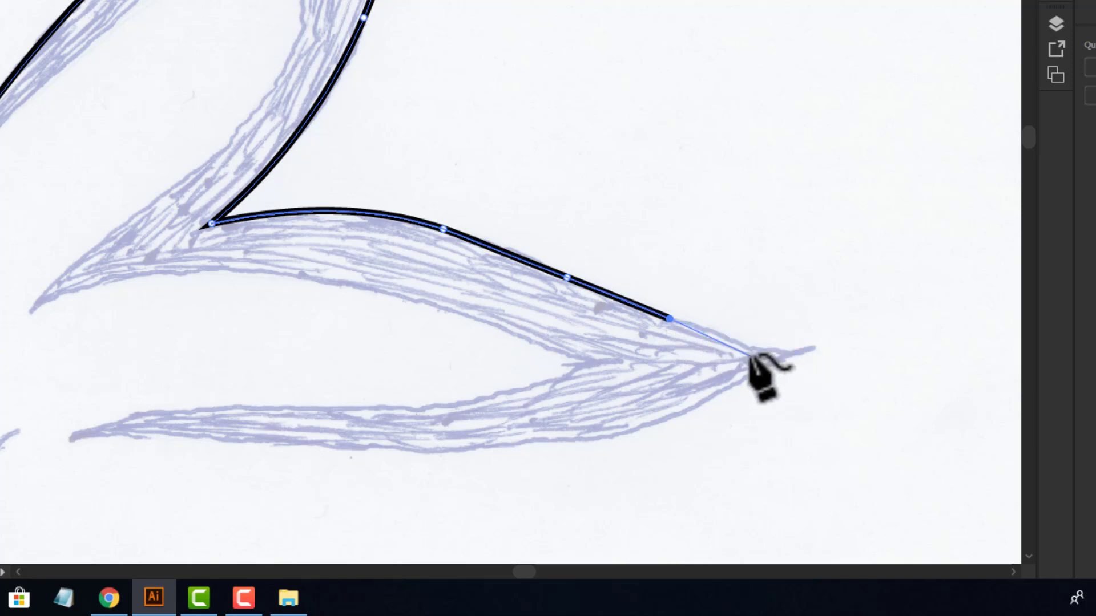
# - Finish the lower tail lobe's upper edge by adding anchor points through the final bend out to the lobe's pointed tip
pyautogui.scroll(2, 742, 348)
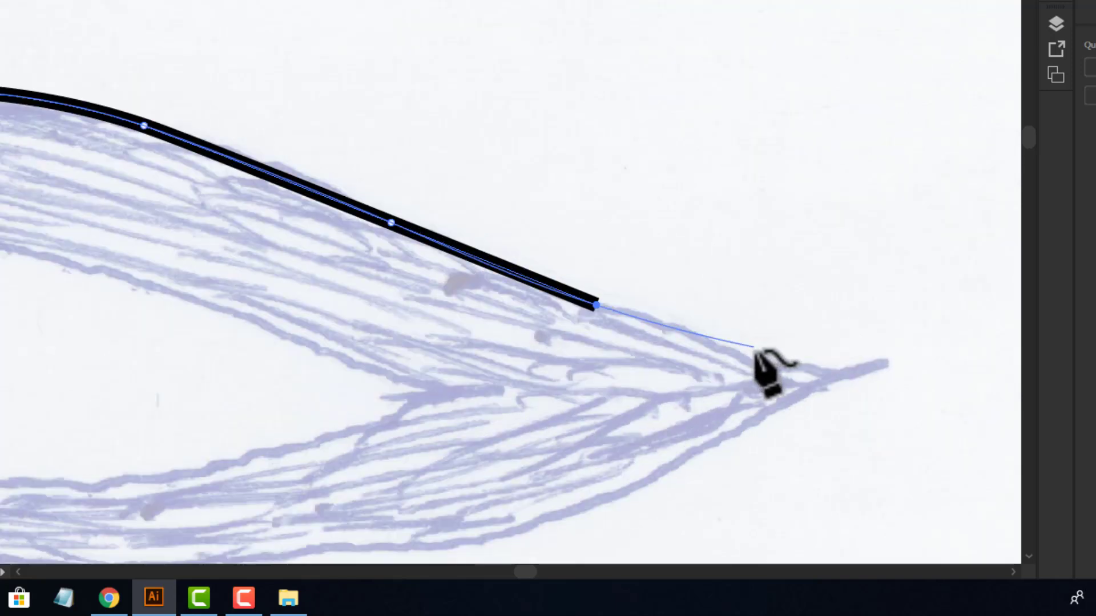
pyautogui.click(750, 362)
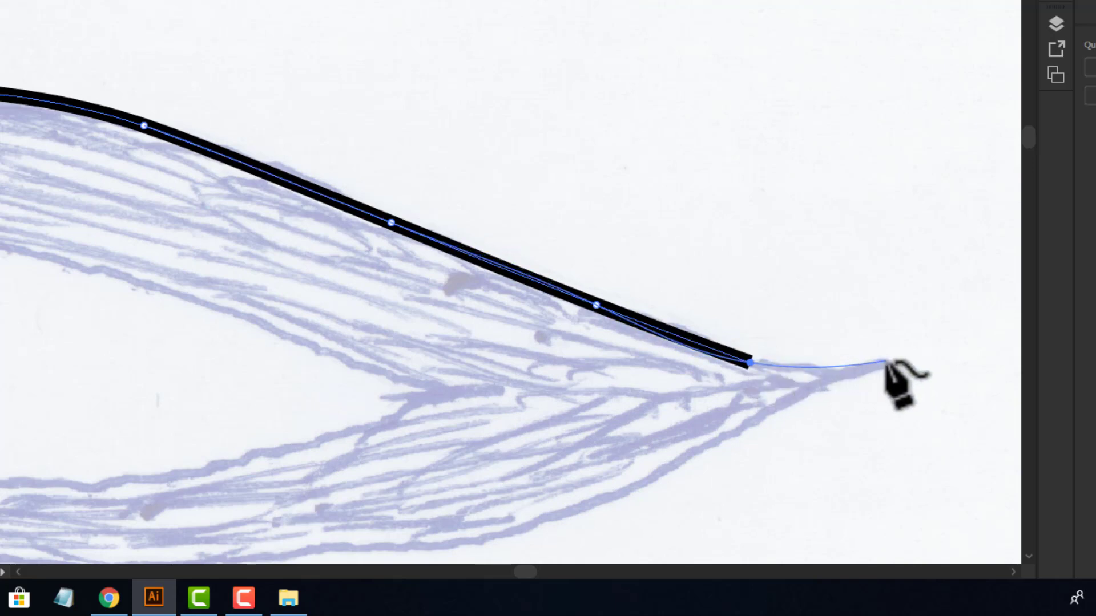
pyautogui.click(886, 360)
pyautogui.scroll(-3, 890, 371)
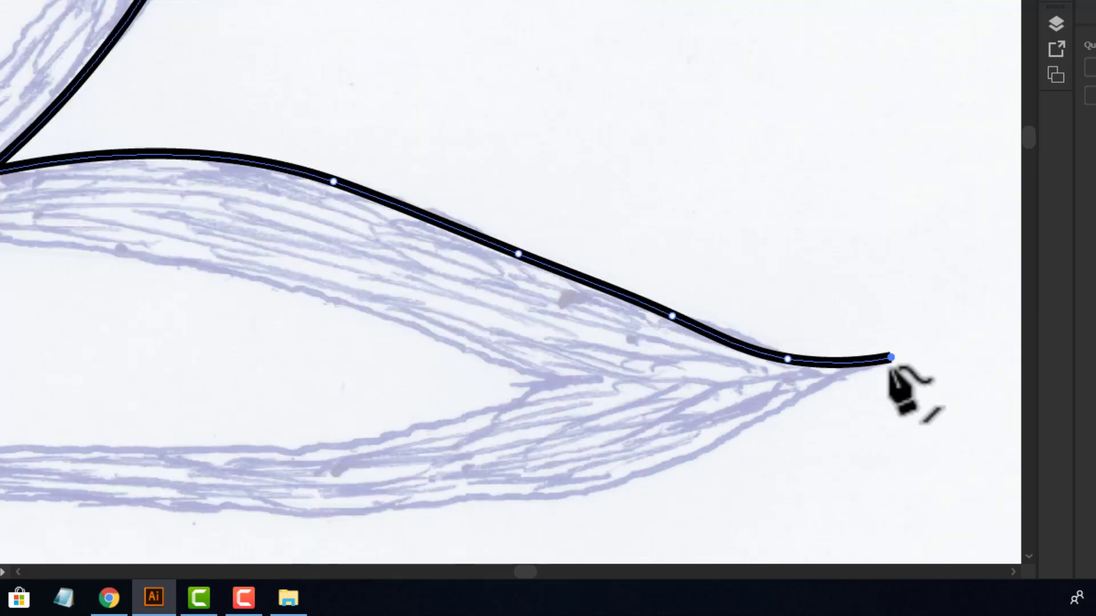
pyautogui.moveTo(849, 384); pyautogui.dragTo(874, 300)
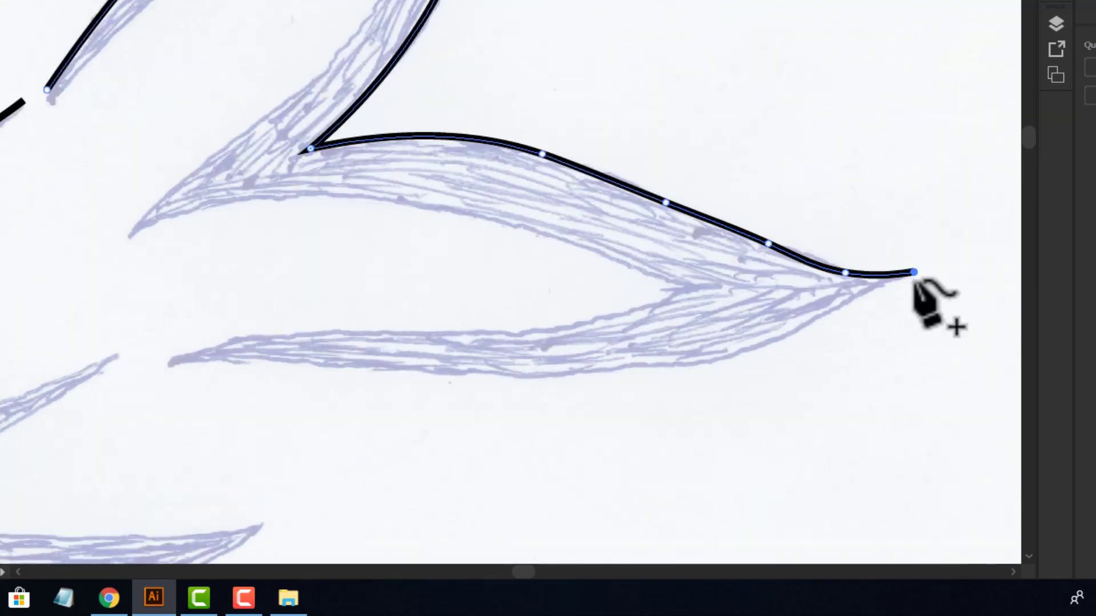
pyautogui.press('v')
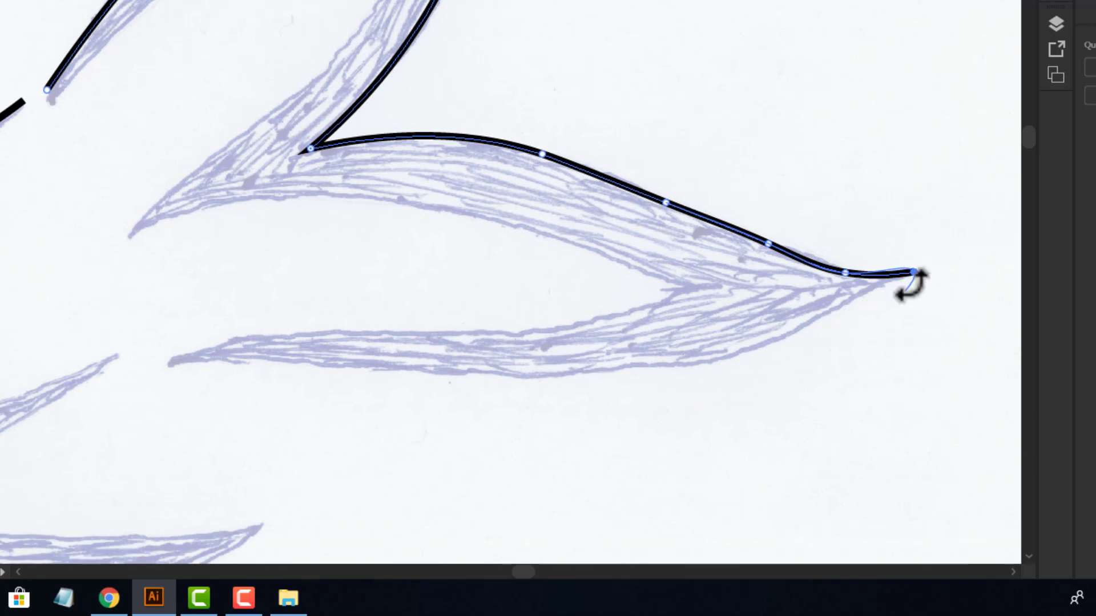
# - Redo the lower tail lobe's pointed tip as a corner anchor and trace the first part of the lobe's underside back from it
pyautogui.hotkey('ctrl', 'z')
pyautogui.press('p')
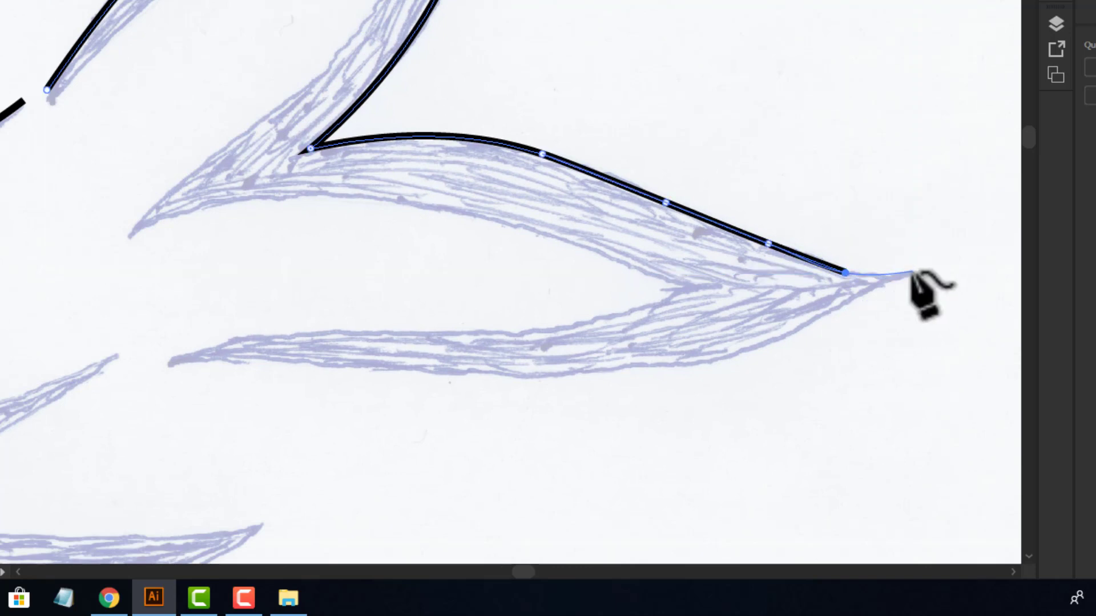
pyautogui.scroll(1, 913, 276)
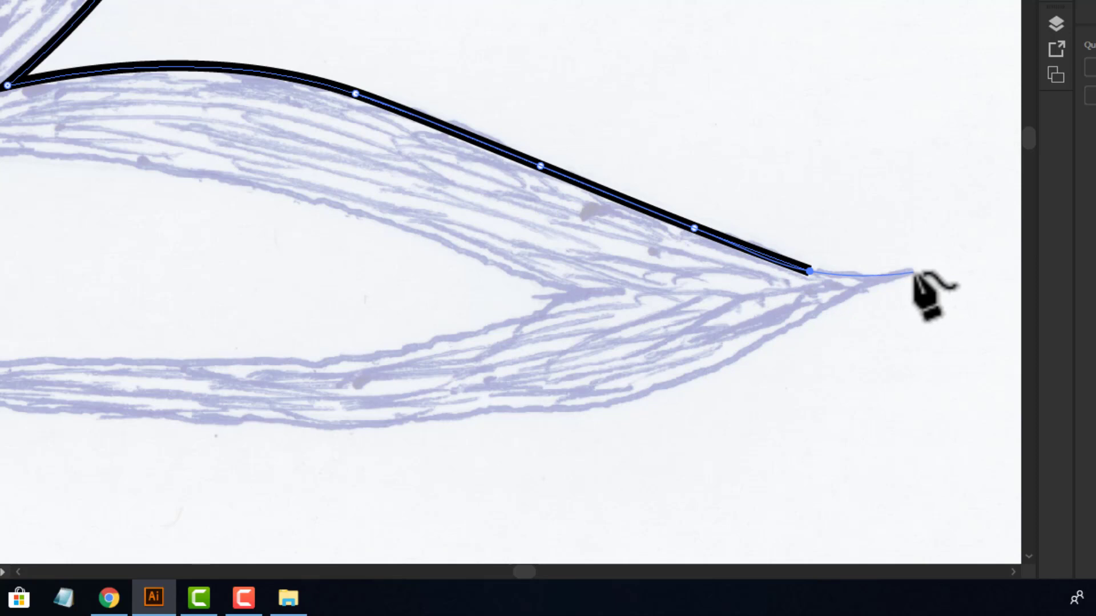
pyautogui.click(913, 272)
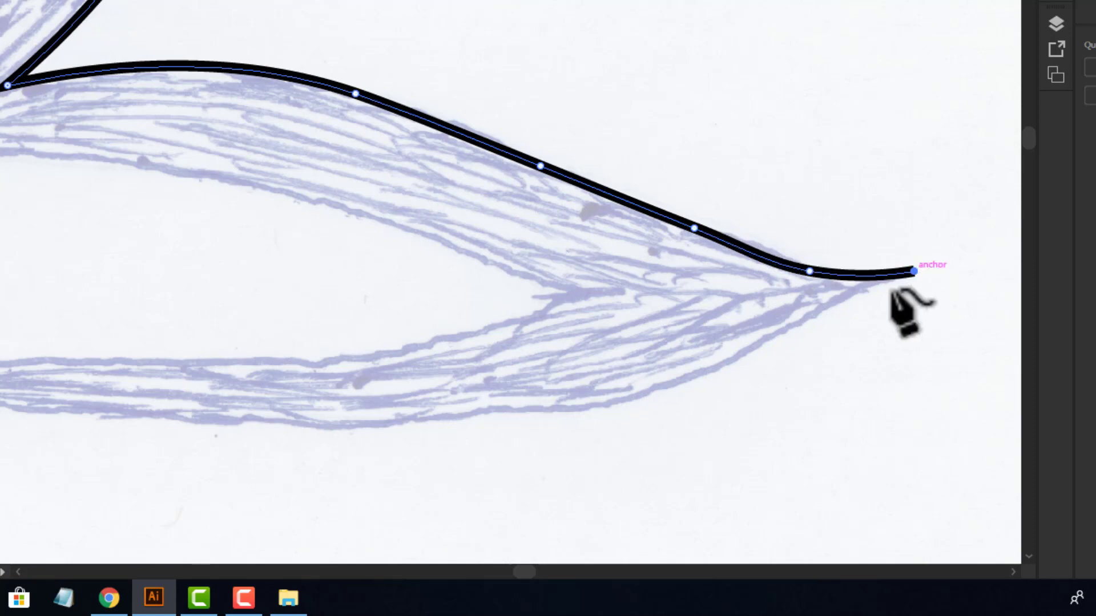
pyautogui.click(839, 303)
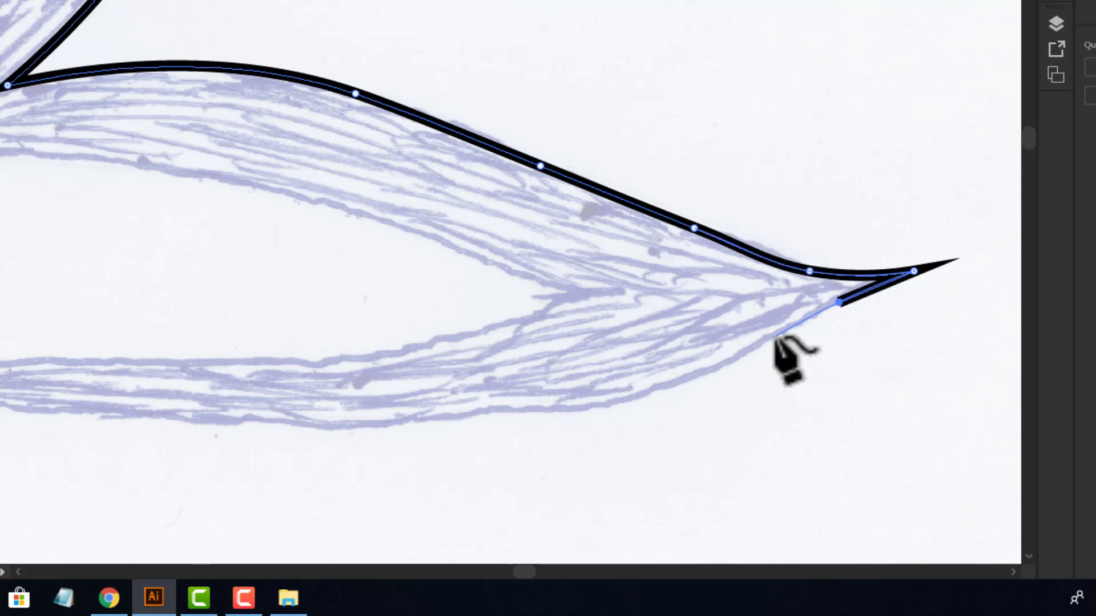
pyautogui.click(770, 339)
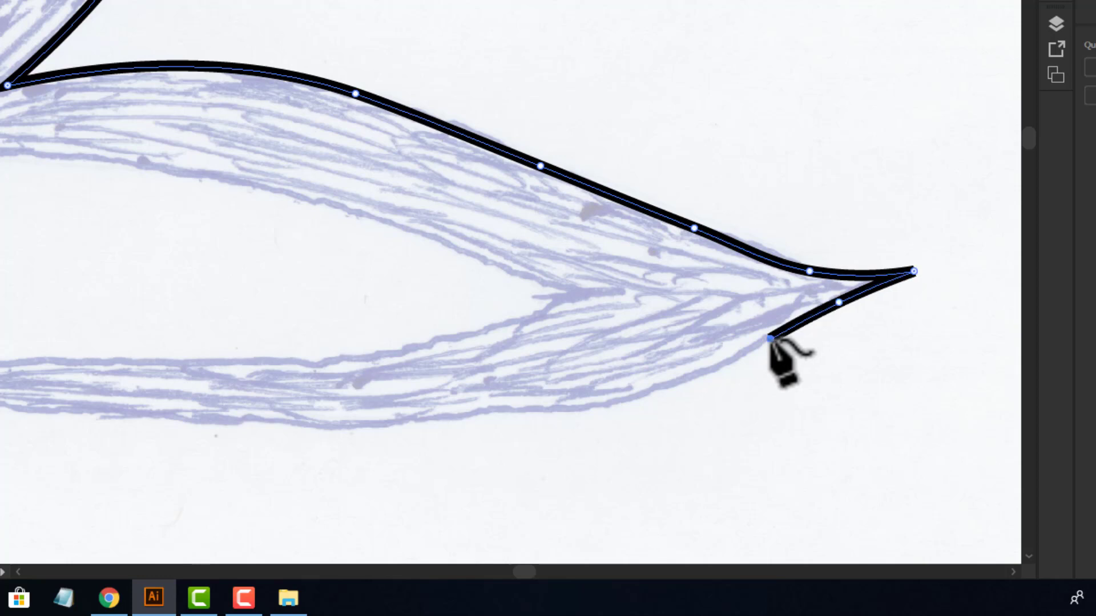
pyautogui.click(715, 370)
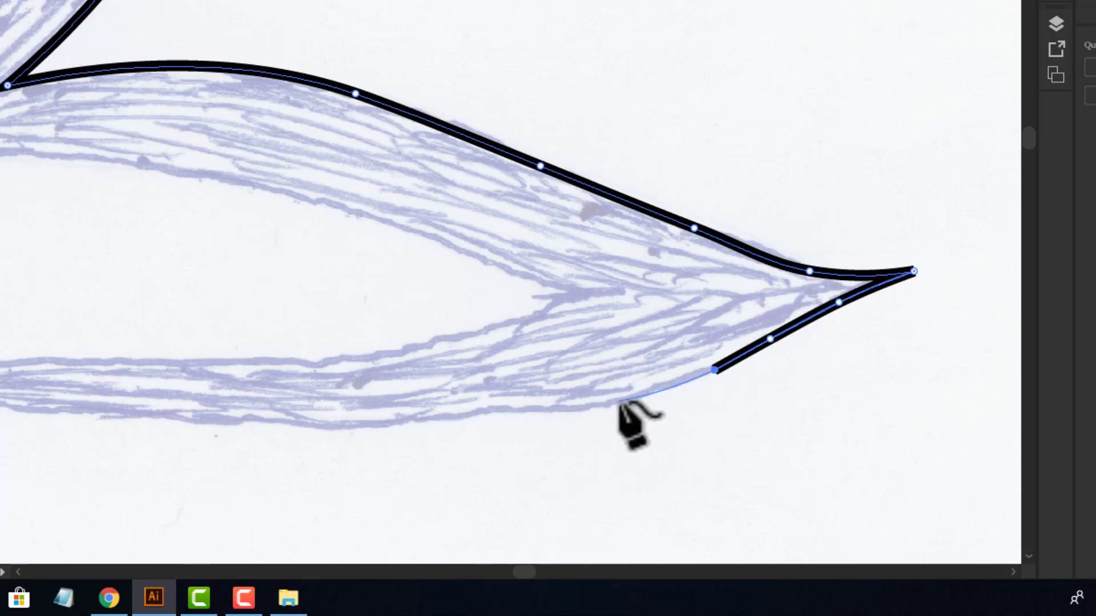
# - Extend the tail path along the lower lobe's underside with smooth anchor points toward the base
pyautogui.moveTo(571, 411); pyautogui.dragTo(712, 367)
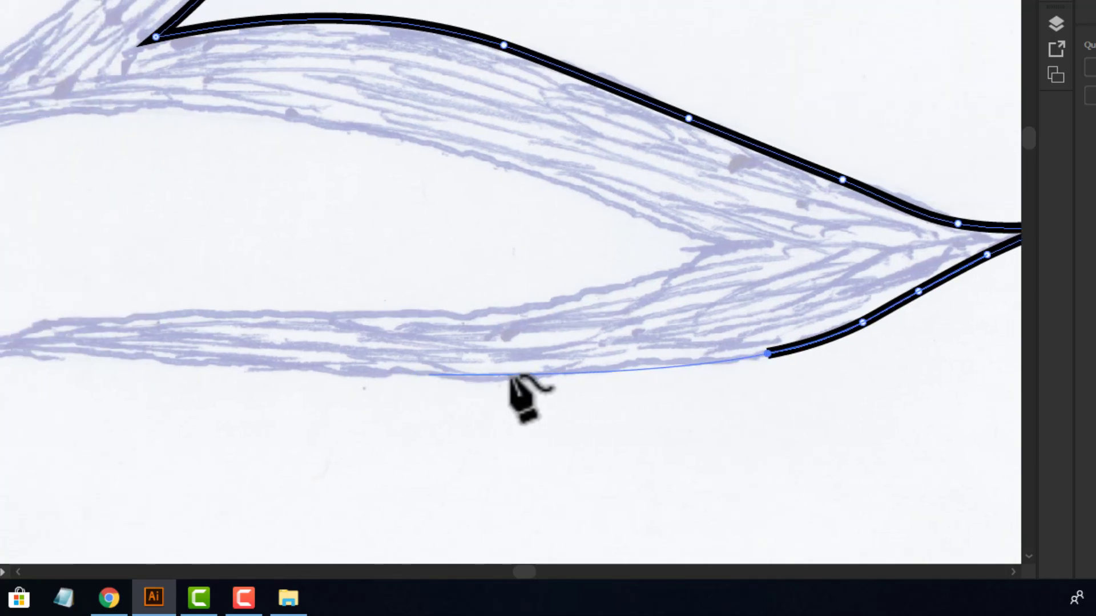
pyautogui.click(619, 368)
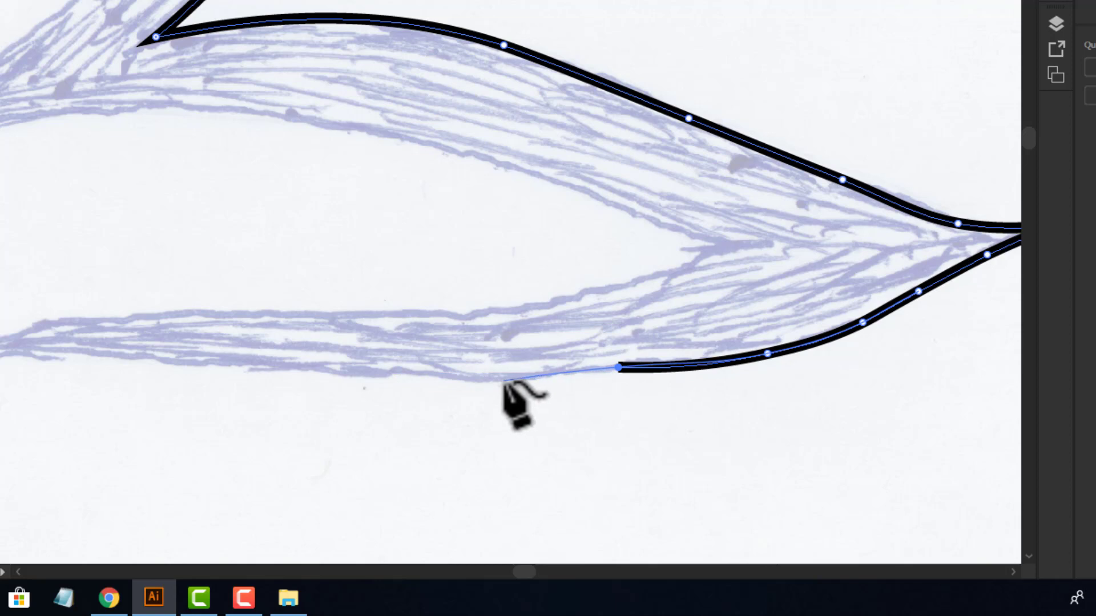
pyautogui.click(504, 380)
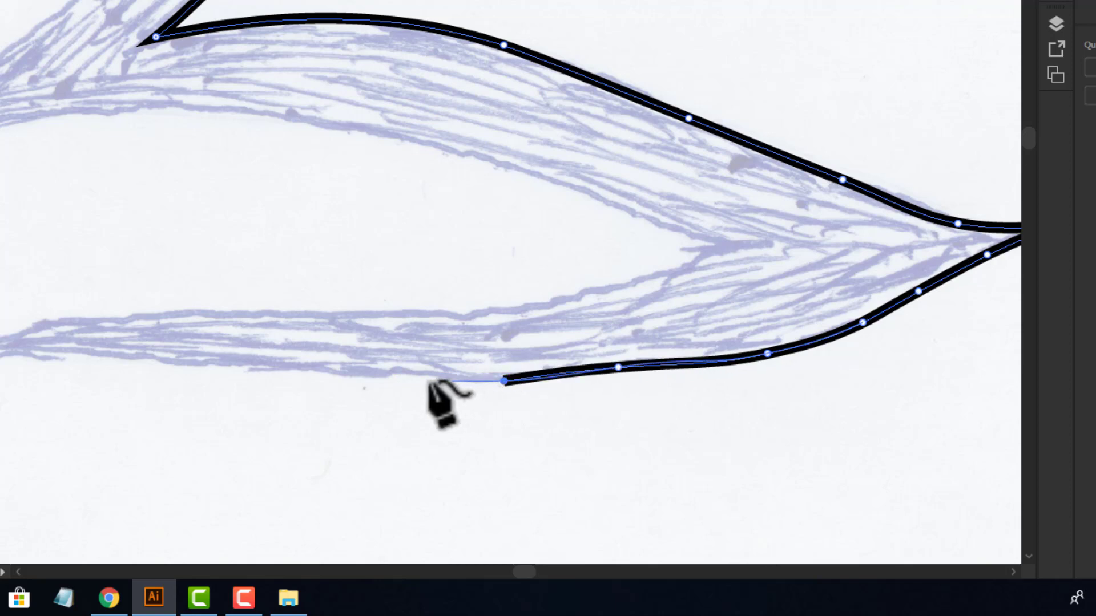
pyautogui.click(333, 371)
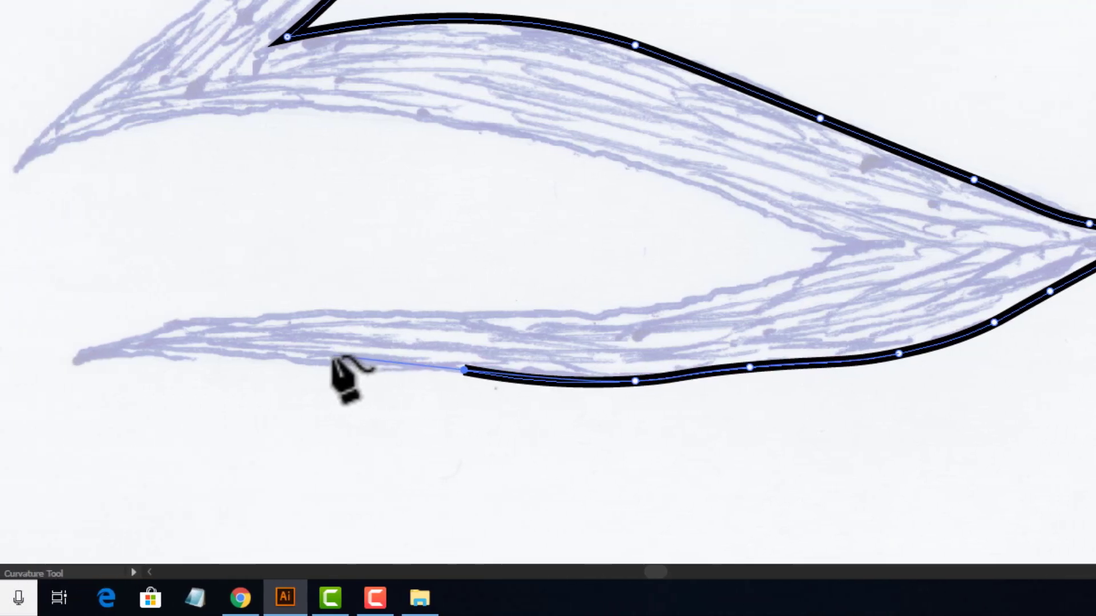
pyautogui.click(314, 355)
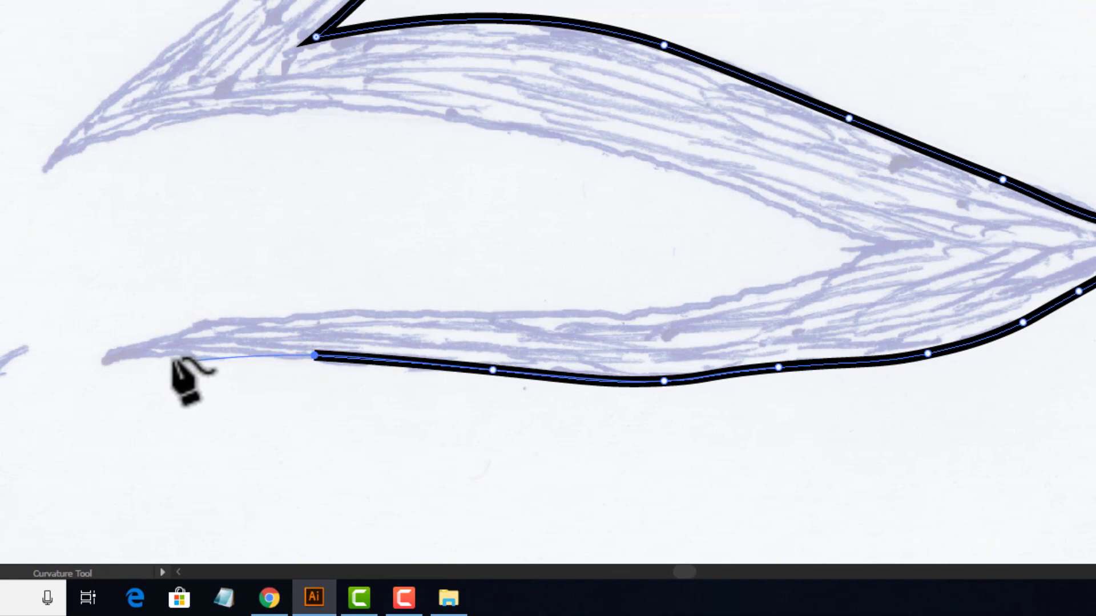
pyautogui.click(97, 363)
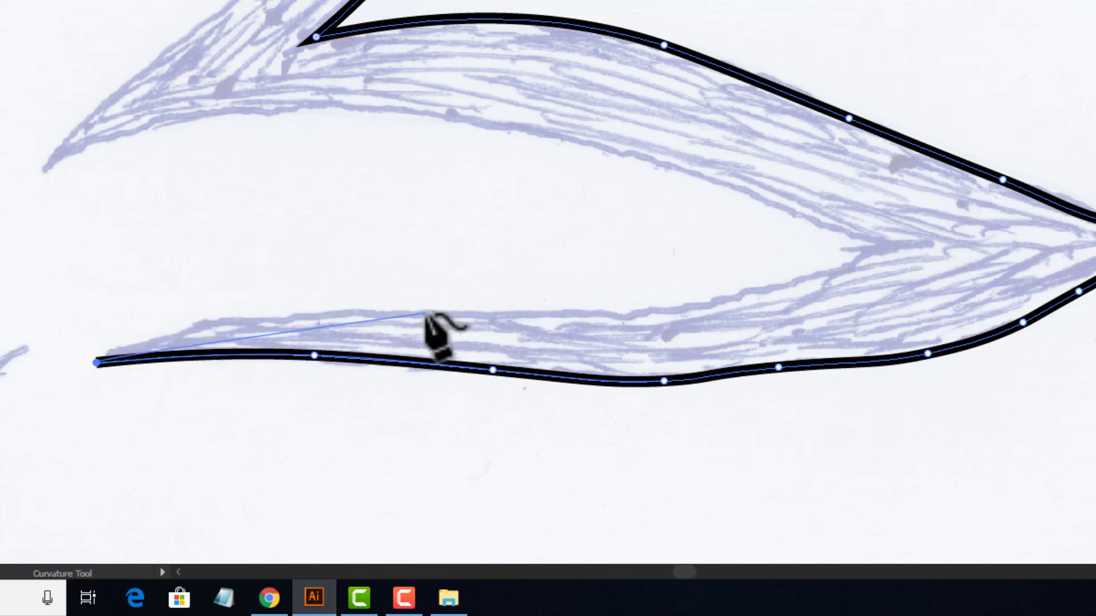
pyautogui.doubleClick(96, 364)
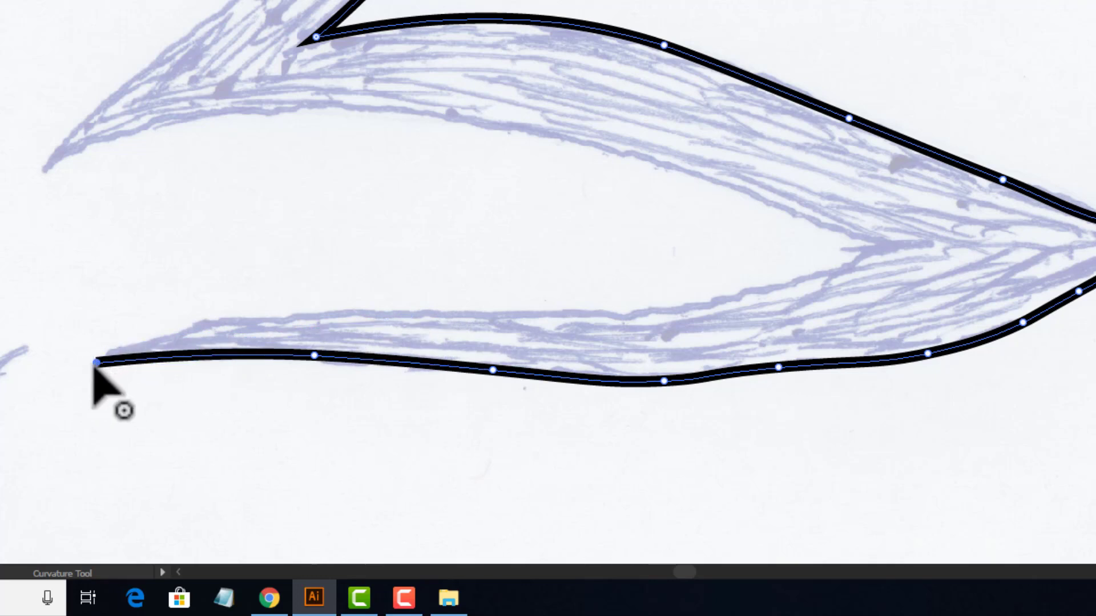
pyautogui.press('v')
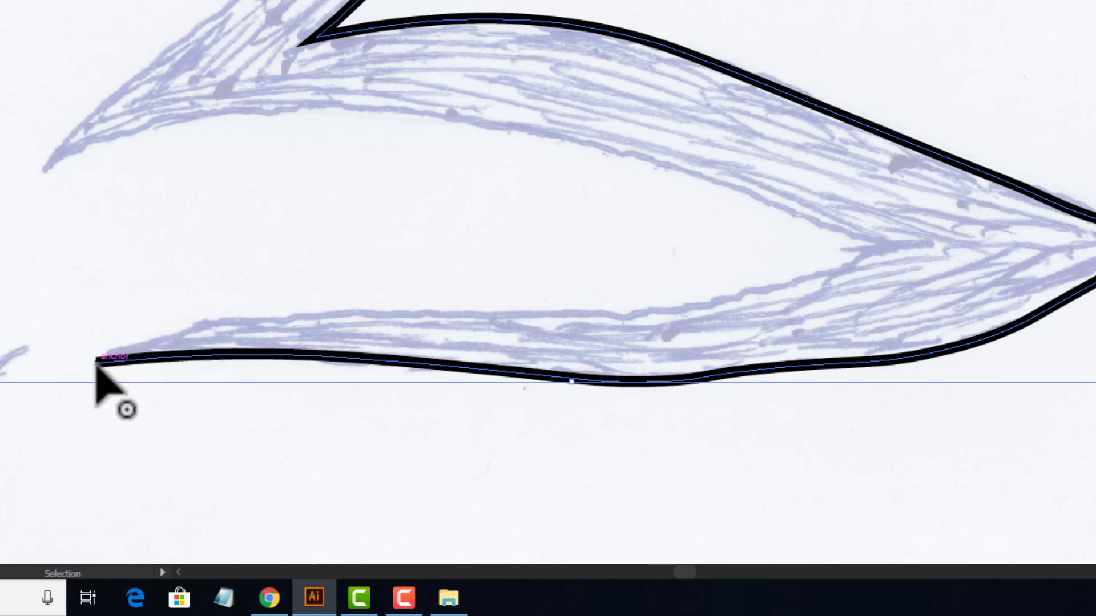
pyautogui.hotkey('ctrl', 'z')
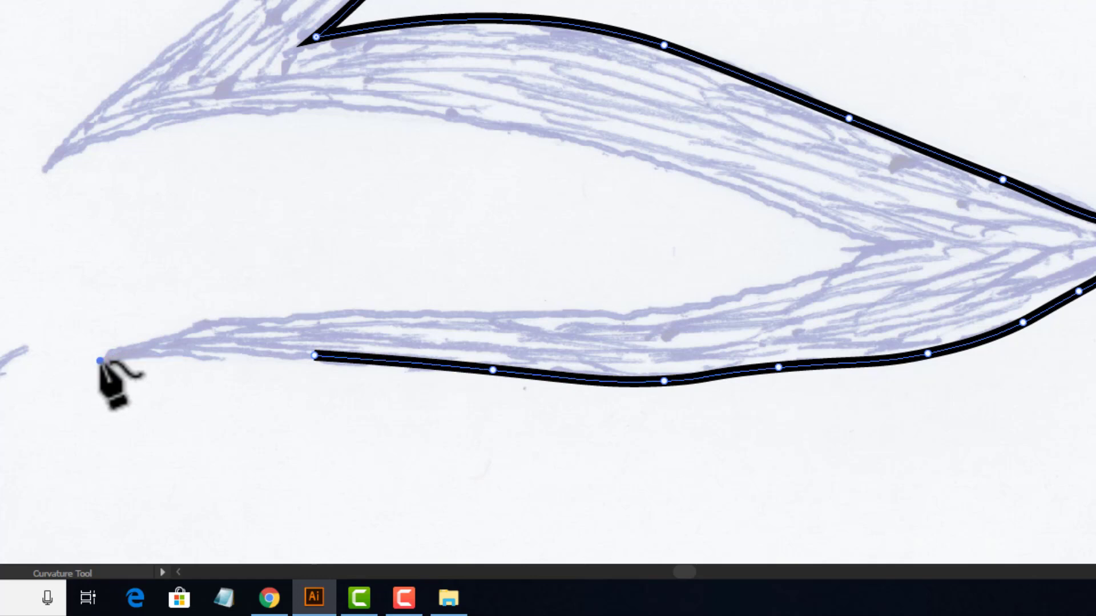
# - Place a corner anchor at the lower lobe's base tip and trace its inner edge up to the sharp corner inside the lobe
pyautogui.click(100, 361)
pyautogui.click(347, 313)
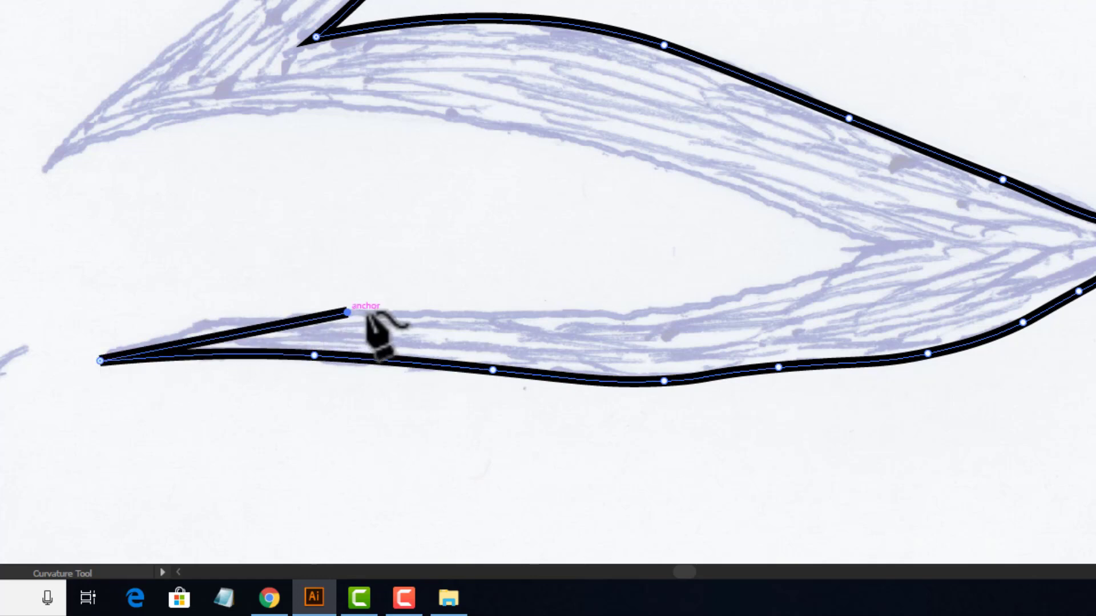
pyautogui.click(544, 314)
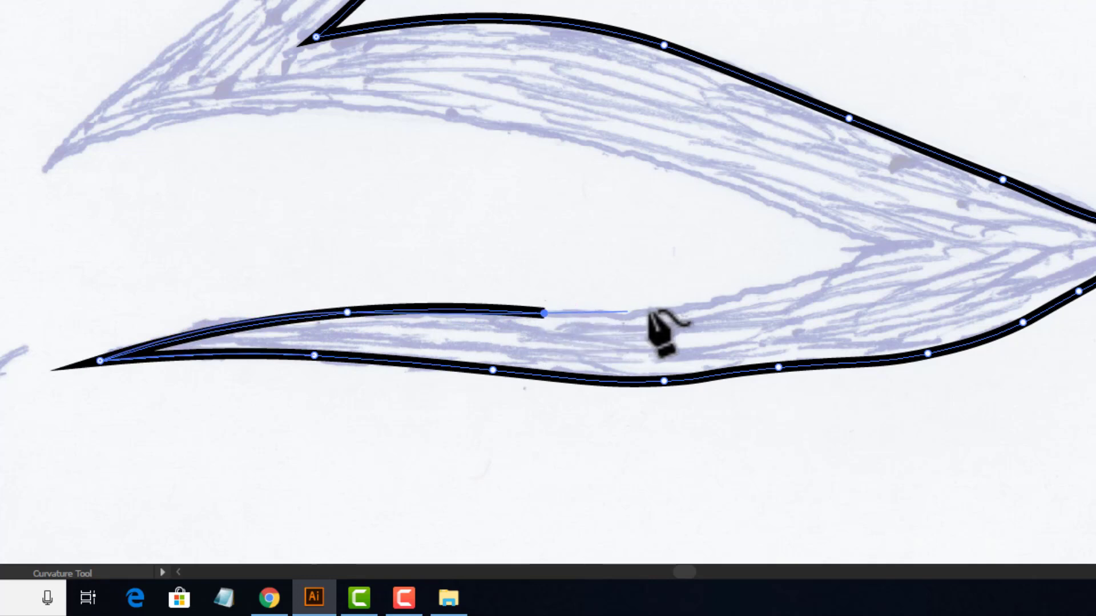
pyautogui.click(697, 303)
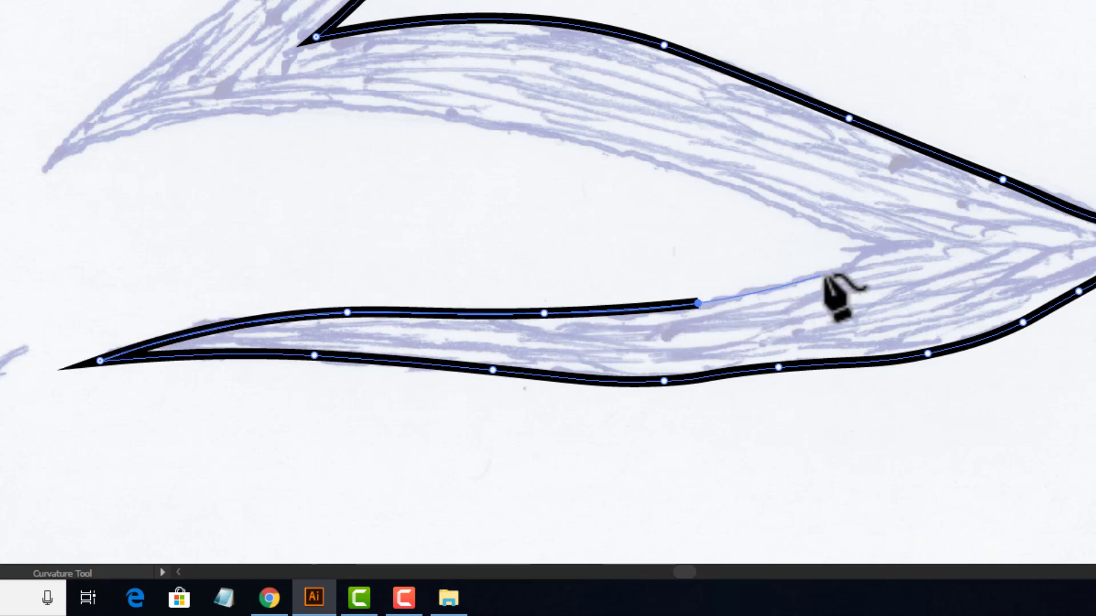
pyautogui.click(883, 246)
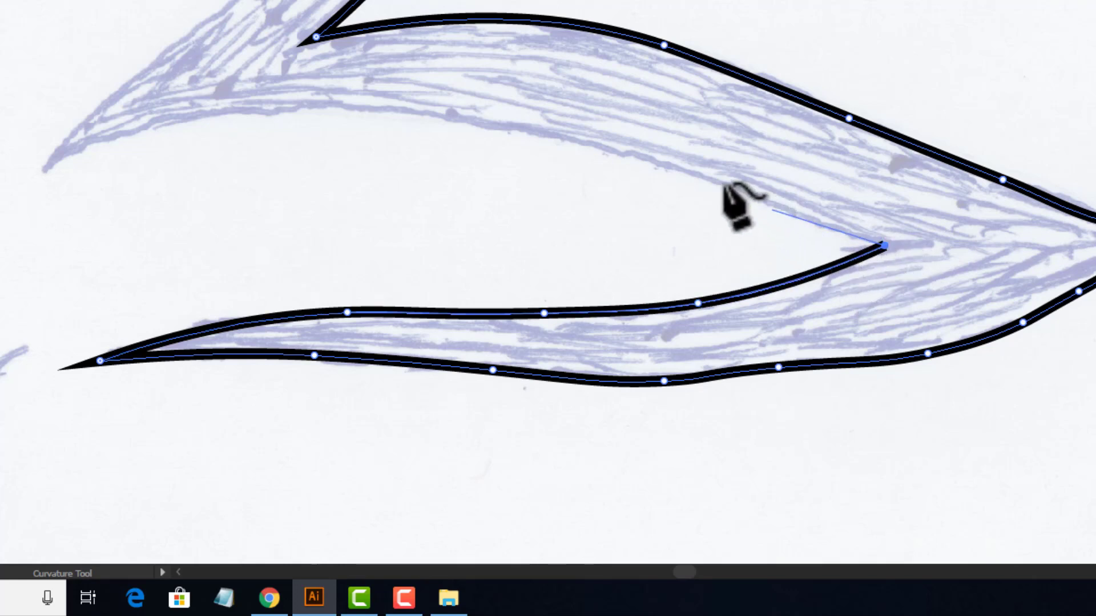
# - Trace the curved inner edge from the lower lobe's inside corner back toward the pointed base between the two lobes
pyautogui.click(574, 137)
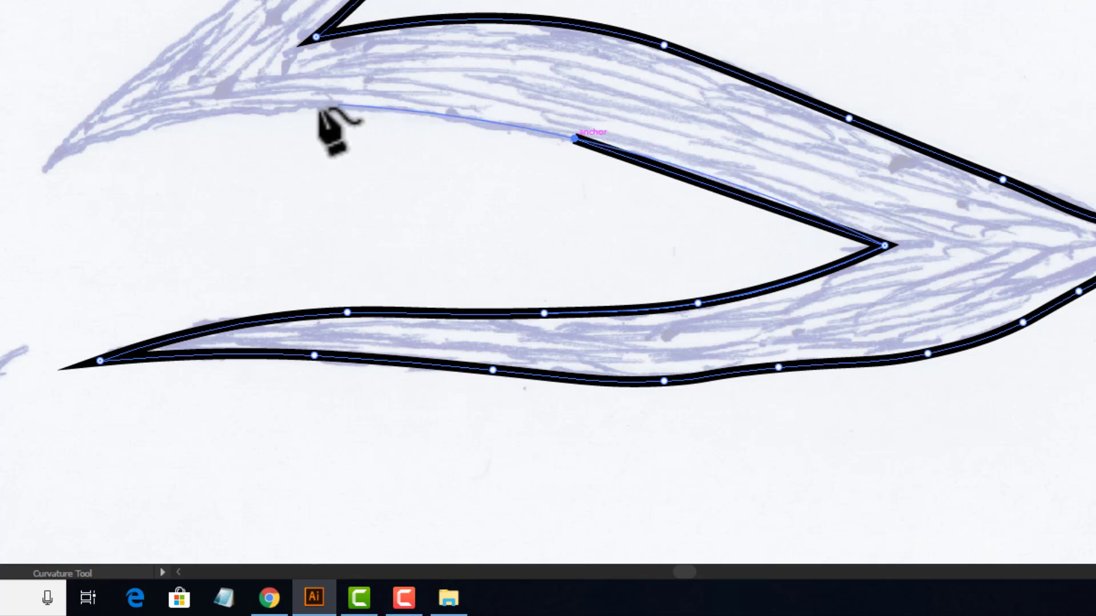
pyautogui.click(237, 113)
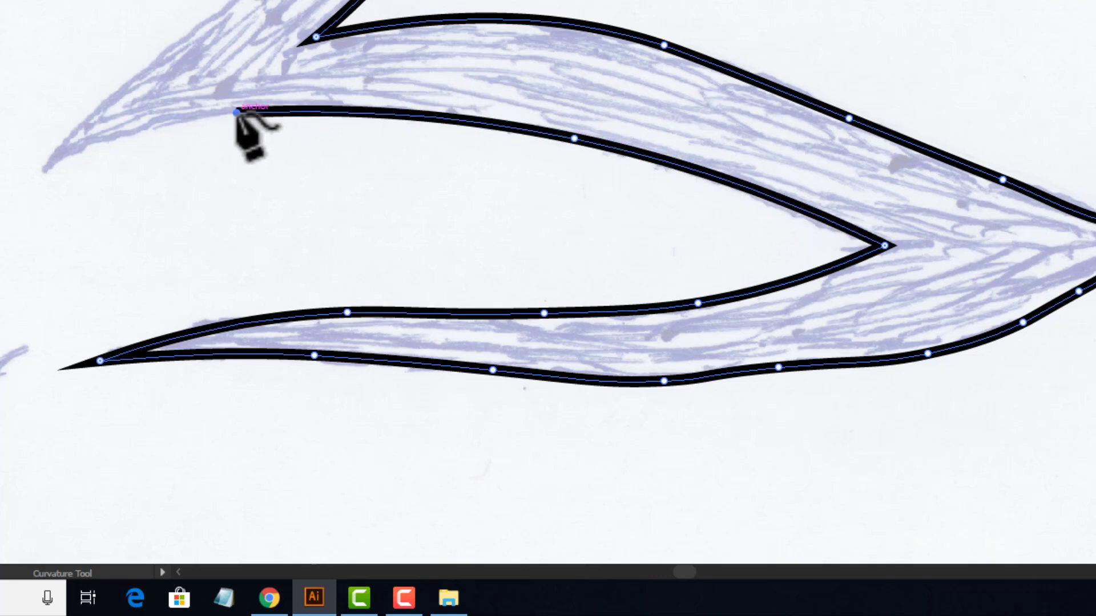
pyautogui.click(119, 137)
pyautogui.doubleClick(41, 171)
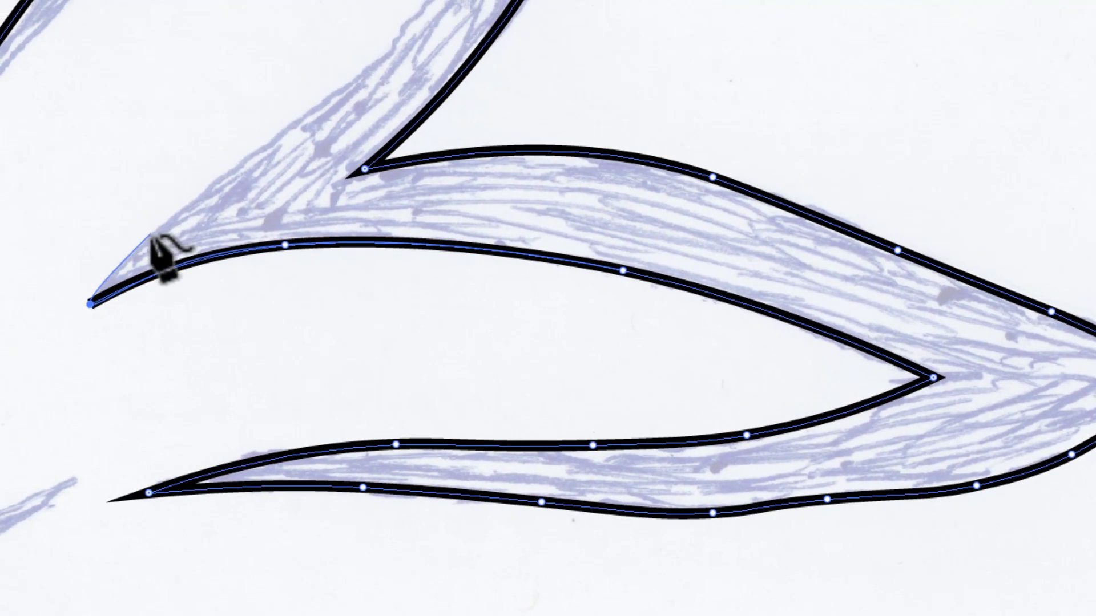
pyautogui.click(101, 103)
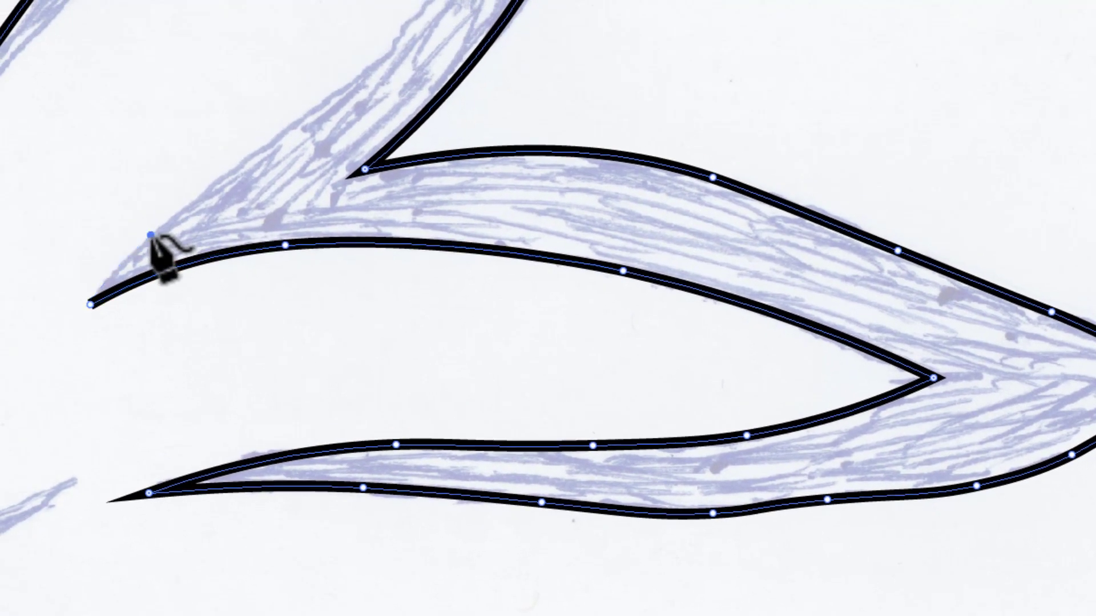
pyautogui.hotkey('ctrl', 'z')
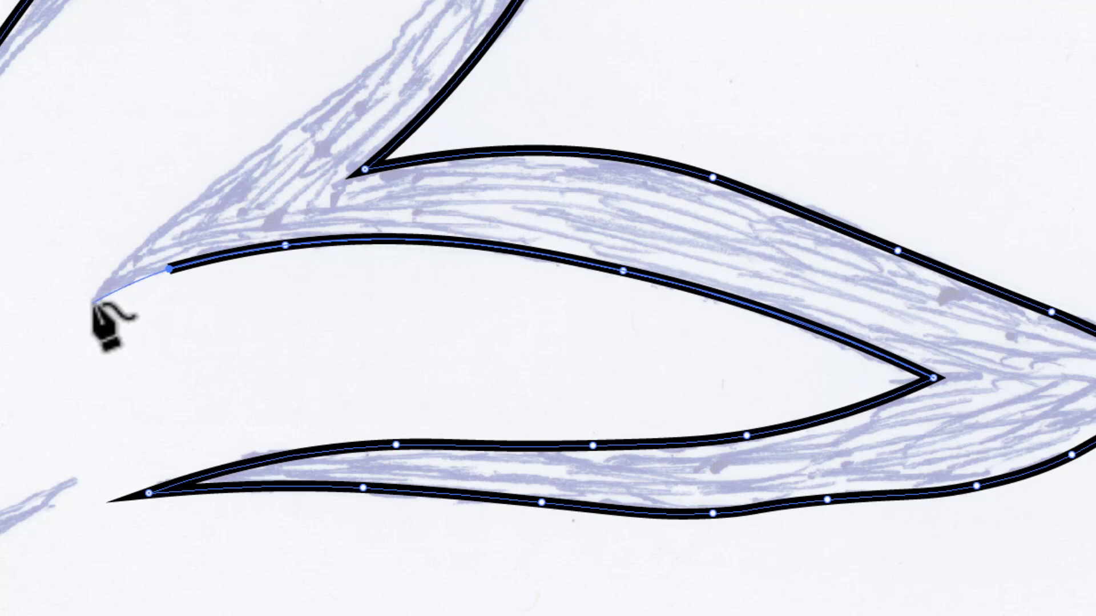
# - Place a corner anchor at the pointed base between the lobes and trace the upper lobe's inner edge partway up
pyautogui.click(91, 302)
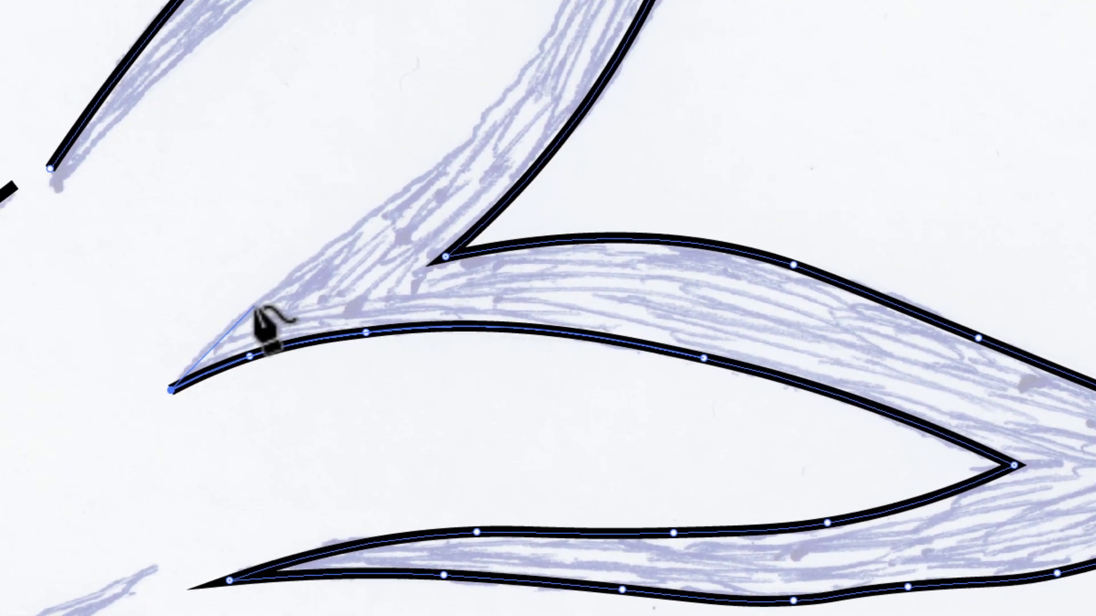
pyautogui.click(255, 309)
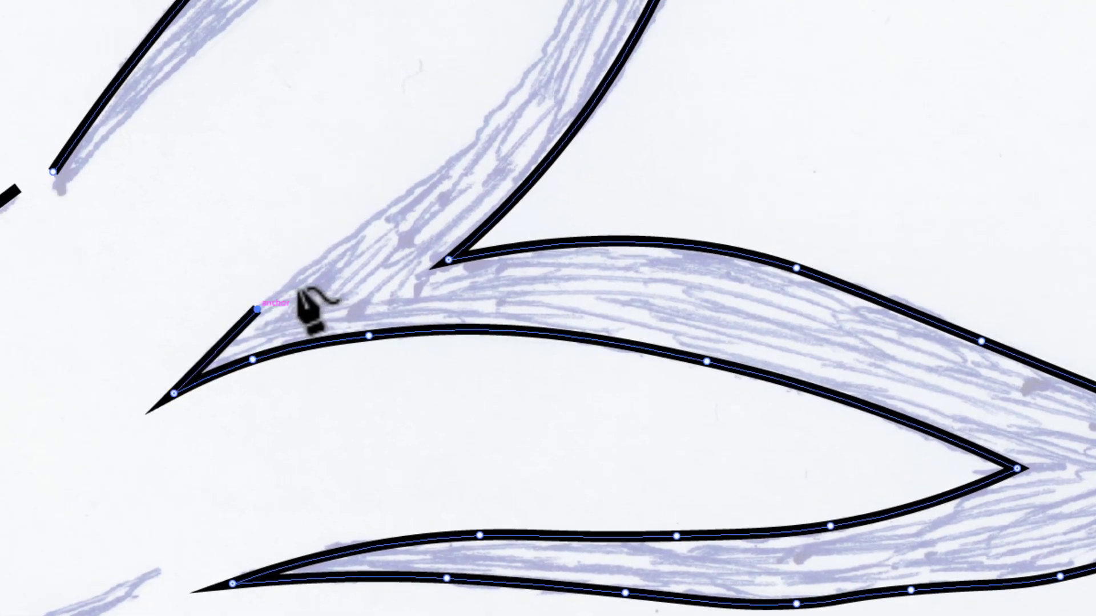
pyautogui.click(407, 193)
pyautogui.moveTo(483, 140); pyautogui.dragTo(370, 560)
pyautogui.scroll(-3, 406, 508)
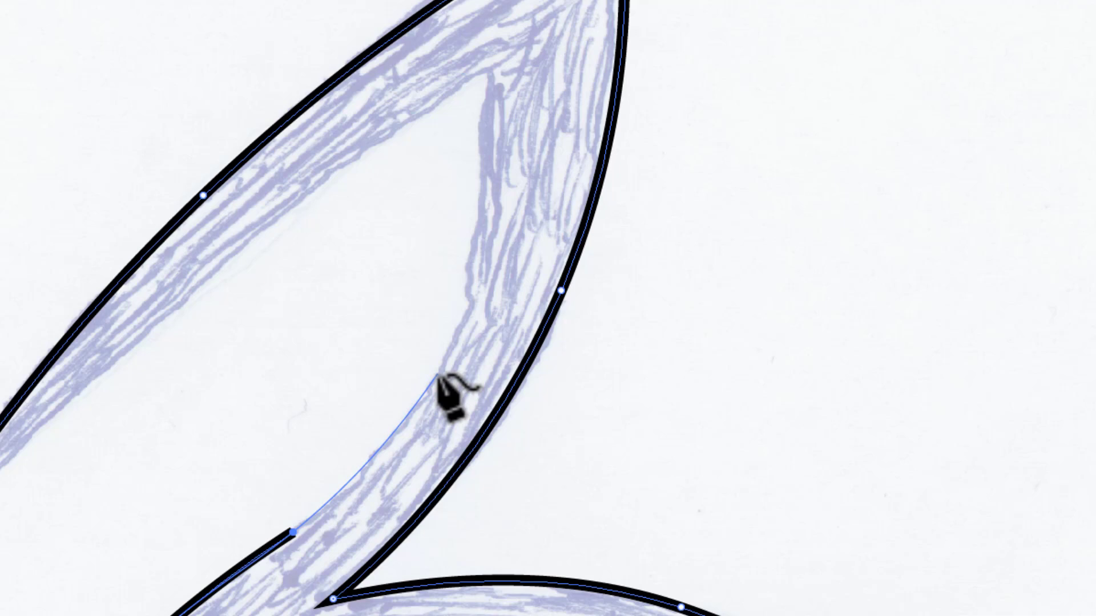
pyautogui.click(437, 375)
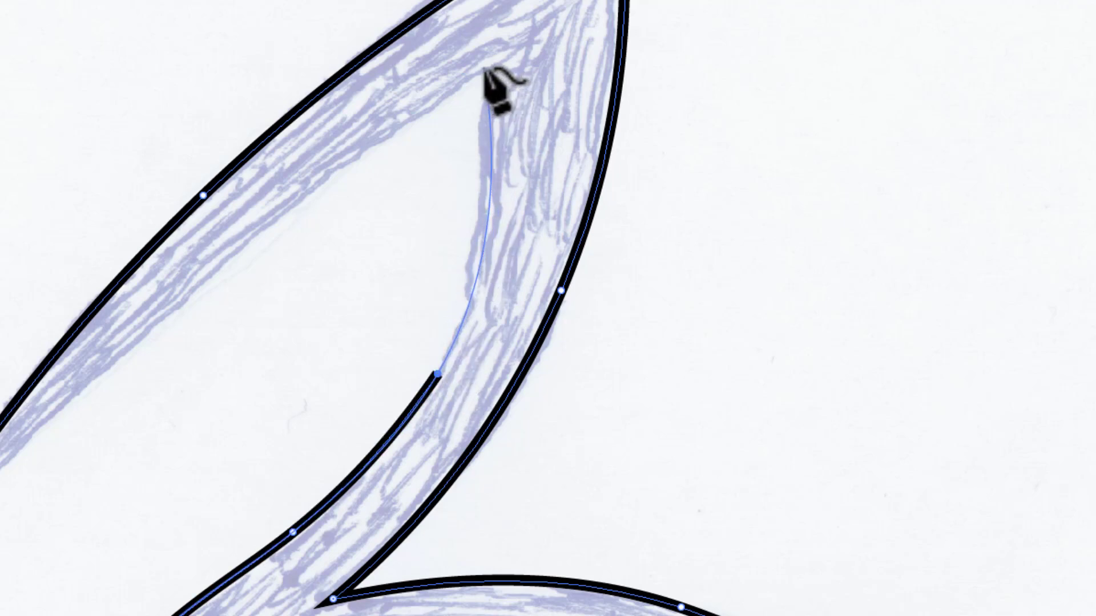
# - Set a corner anchor at the upper lobe's inside peak, trace down its inner edge, and close the tail path at its starting anchor
pyautogui.click(484, 68)
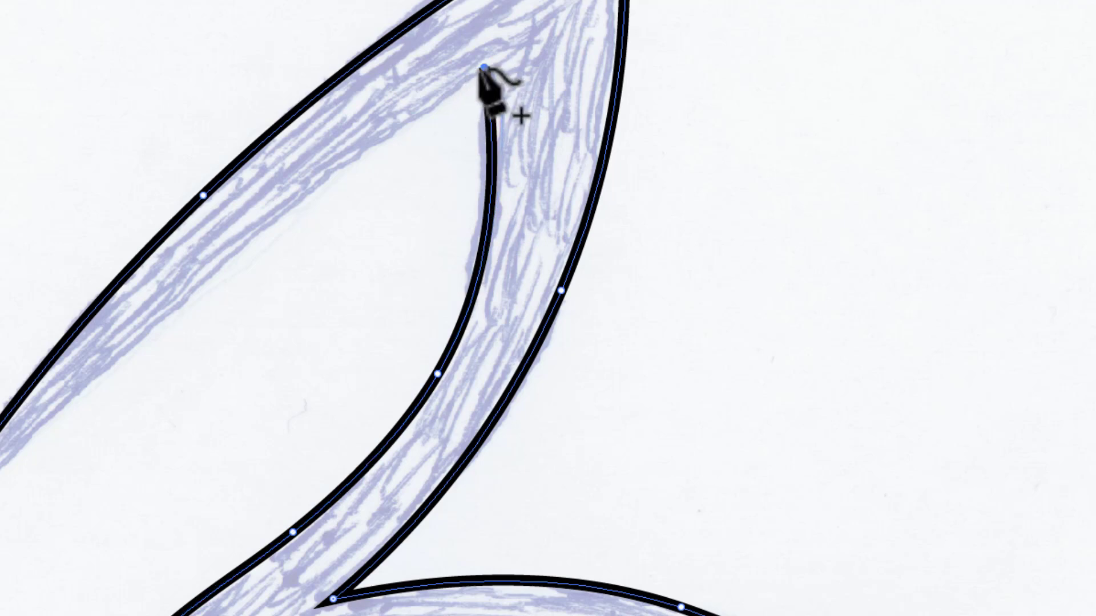
pyautogui.hotkey('ctrl', 'z')
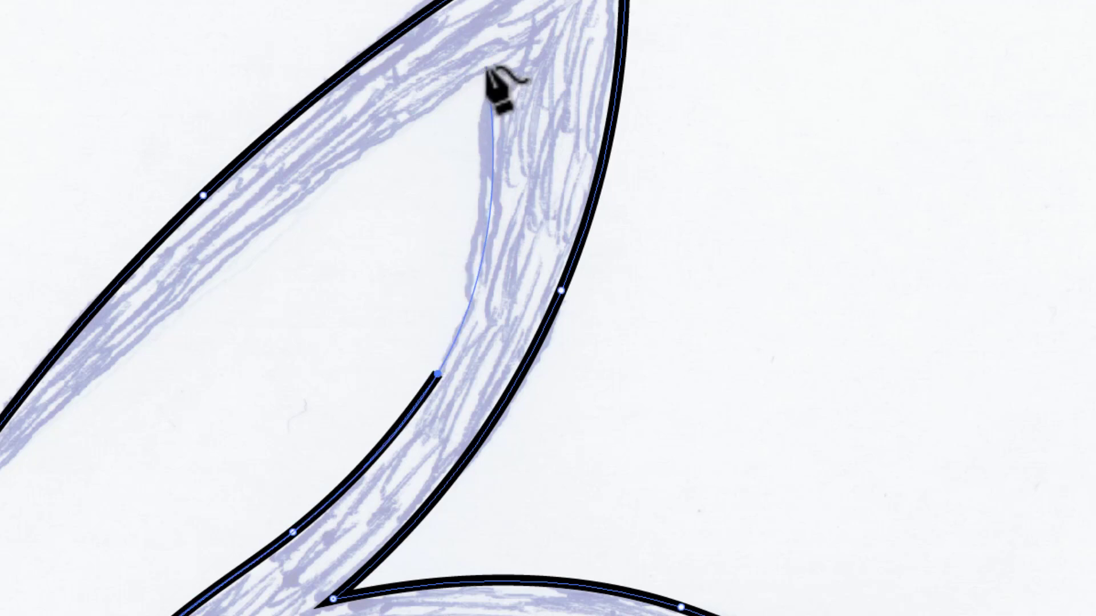
pyautogui.click(487, 68)
pyautogui.click(278, 218)
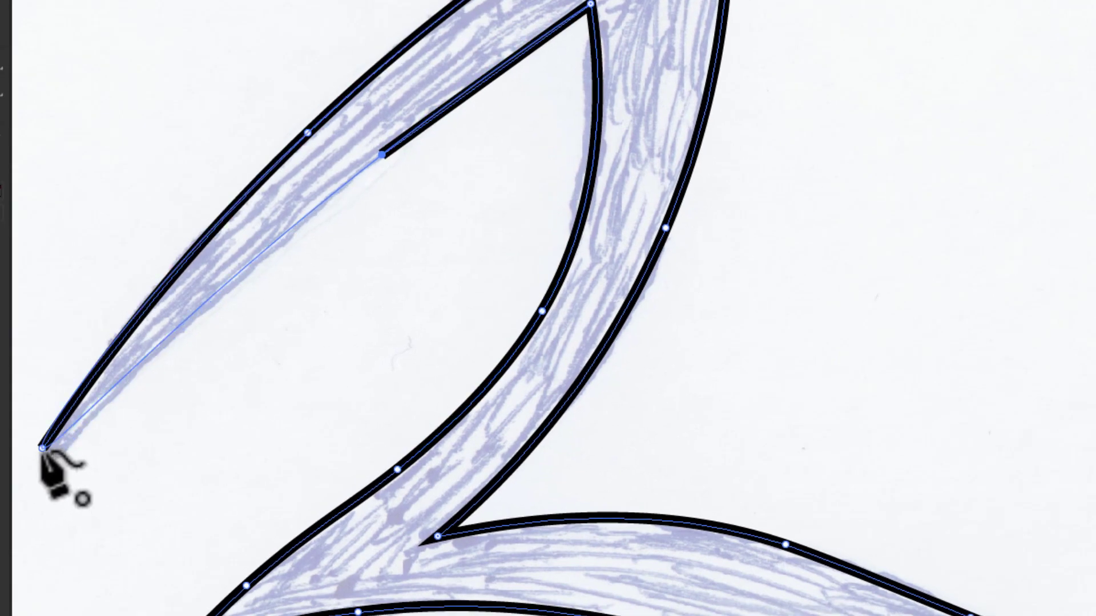
pyautogui.click(43, 448)
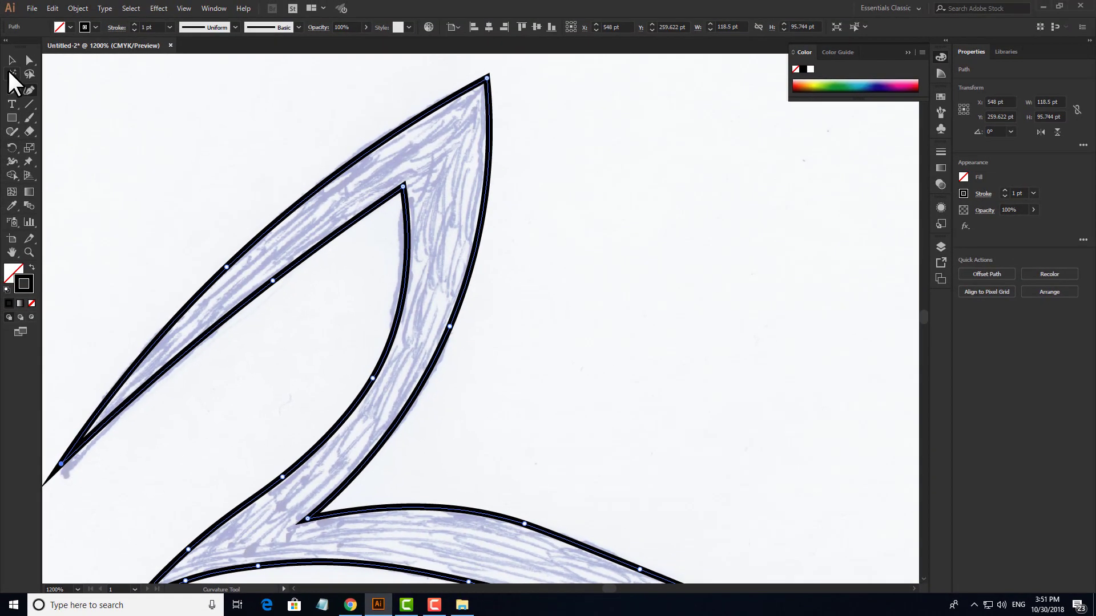
# - Move the finished tail path off the sketch onto the blank artboard area beside it and leave the path selected
pyautogui.press('v')
pyautogui.scroll(-4, 284, 268)
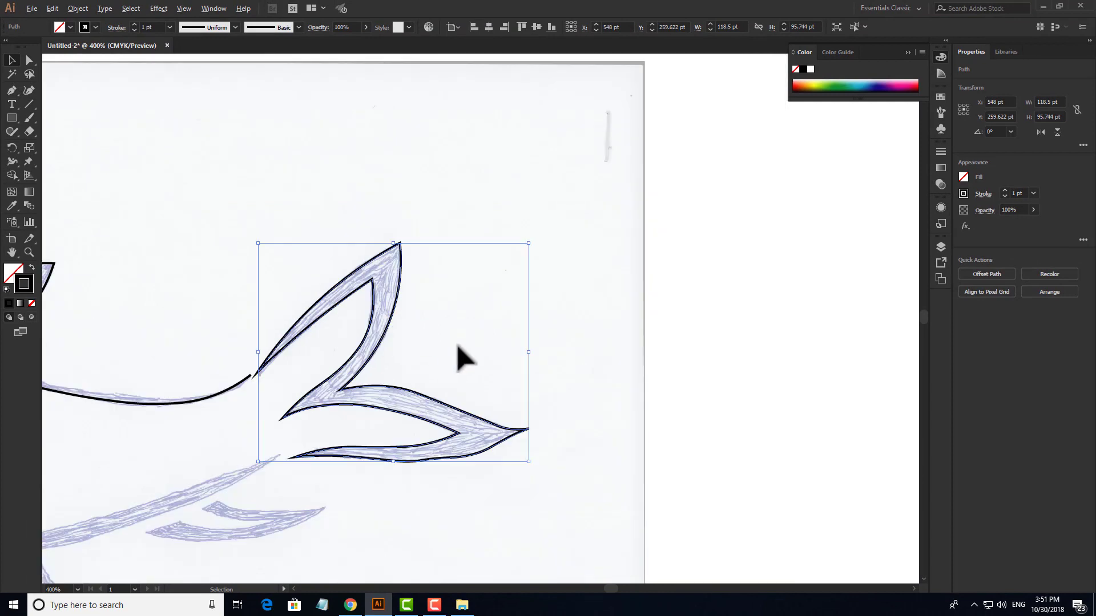
pyautogui.moveTo(428, 334); pyautogui.dragTo(734, 291)
pyautogui.click(760, 457)
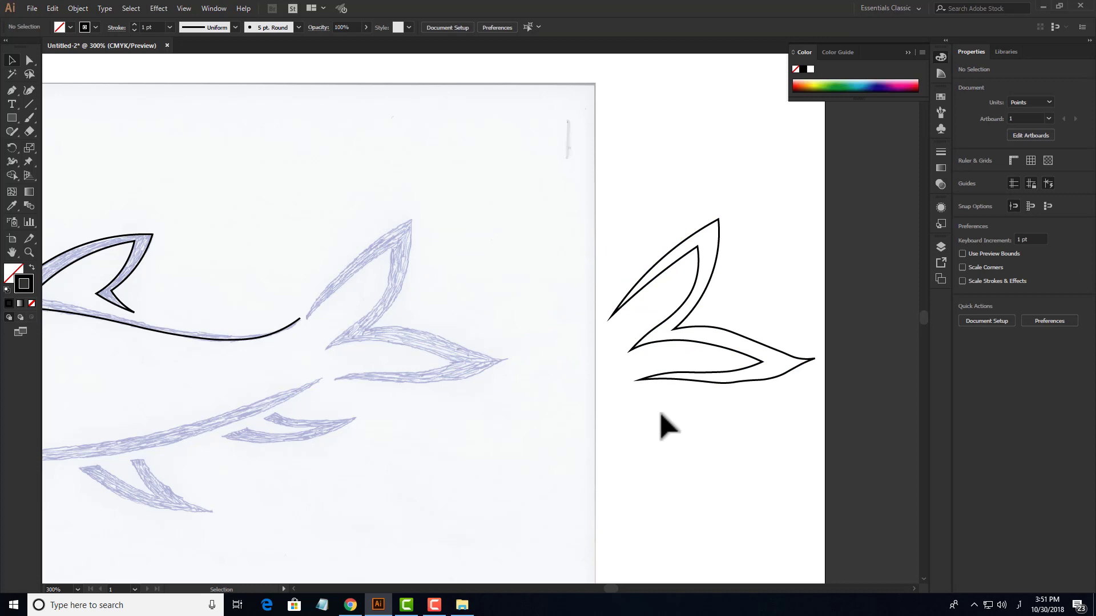
pyautogui.click(709, 379)
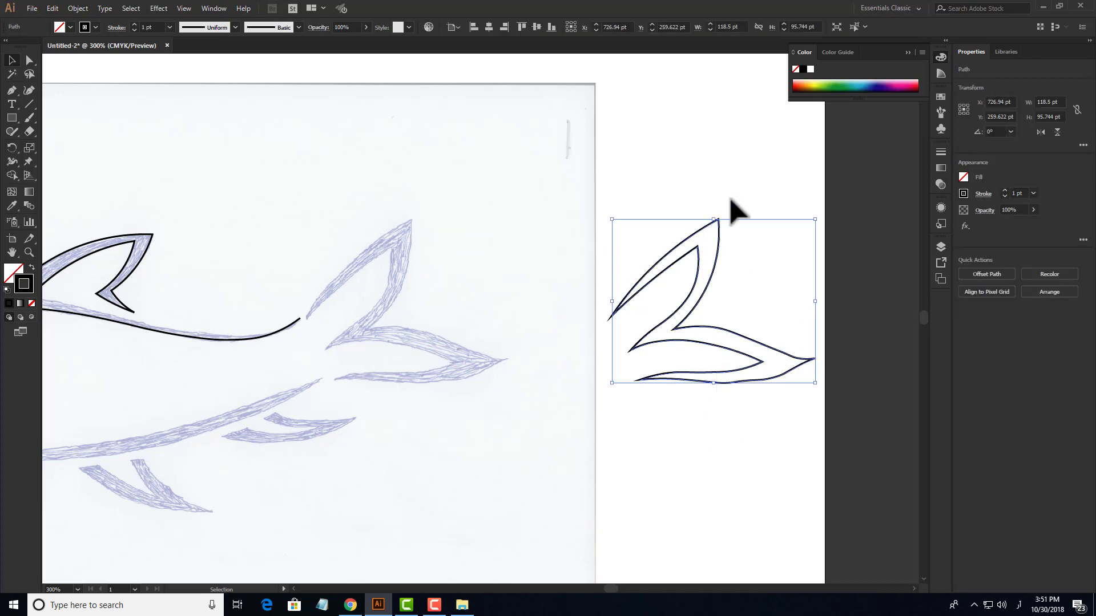
# - Preview the detached tail path as a solid shape by swapping its fill and stroke, ending on black fill without stroke, and deselect it
pyautogui.scroll(1, 719, 405)
pyautogui.scroll(-2, 704, 407)
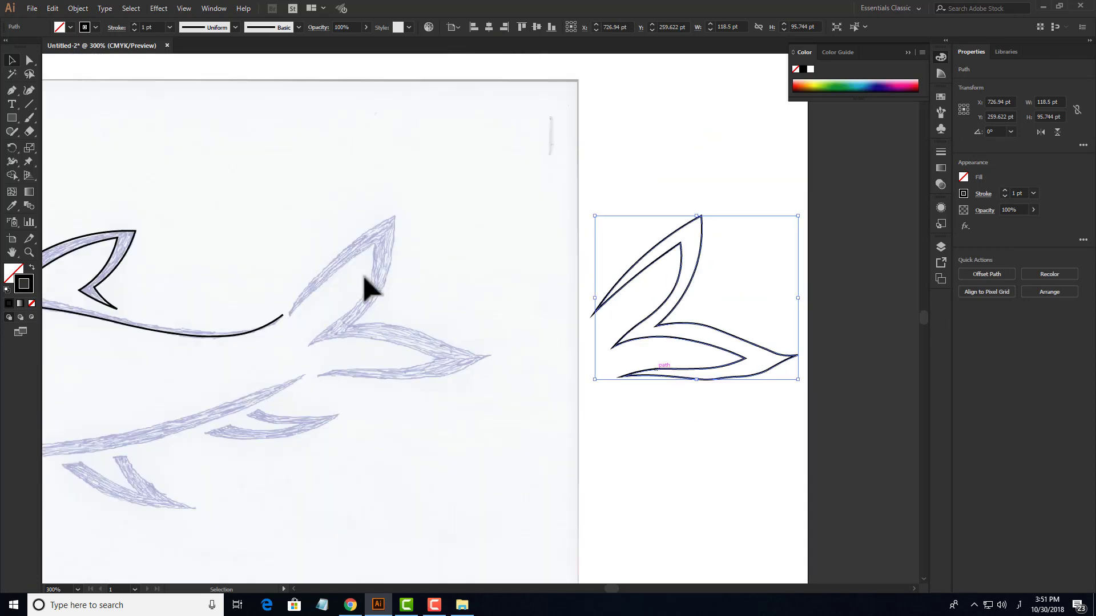
pyautogui.hotkey('shift', 'x')
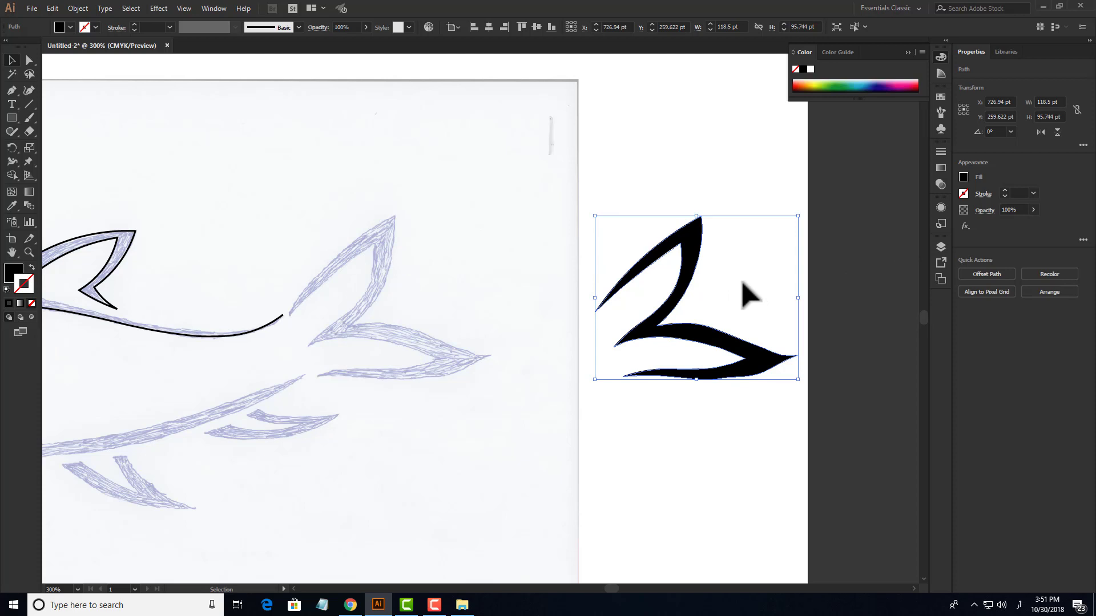
pyautogui.hotkey('shift', 'x')
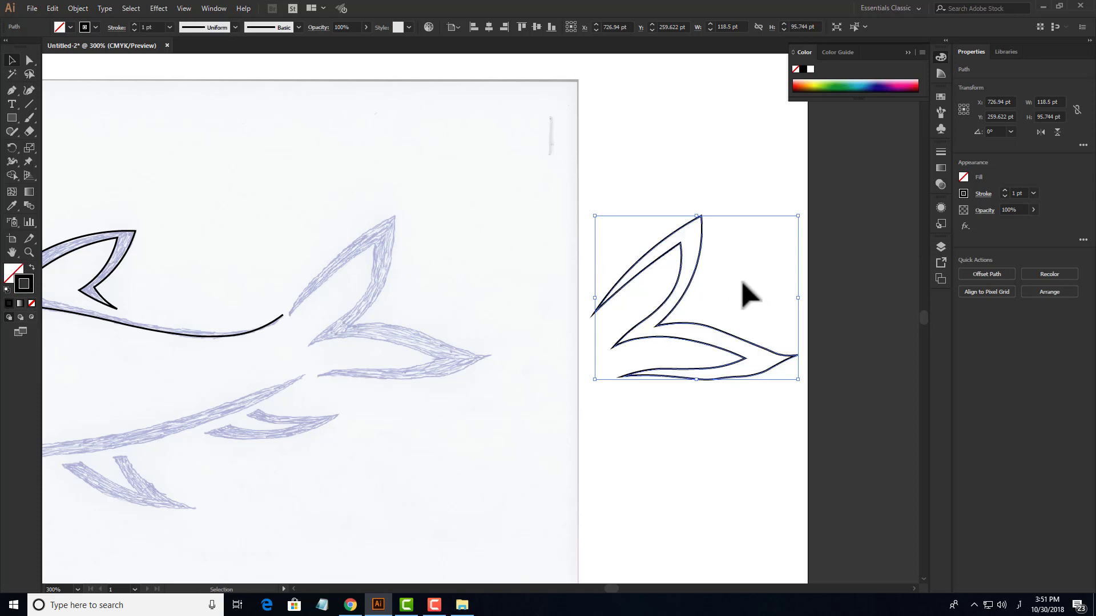
pyautogui.hotkey('shift', 'x')
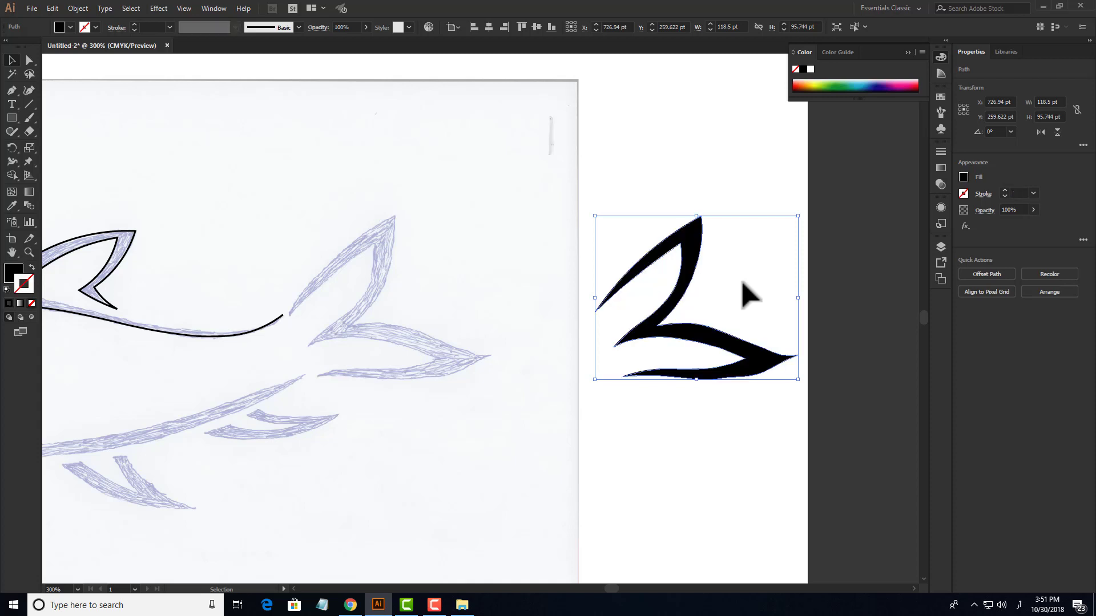
pyautogui.hotkey('shift', 'x')
pyautogui.hotkey('shift', 'x')
pyautogui.click(765, 392)
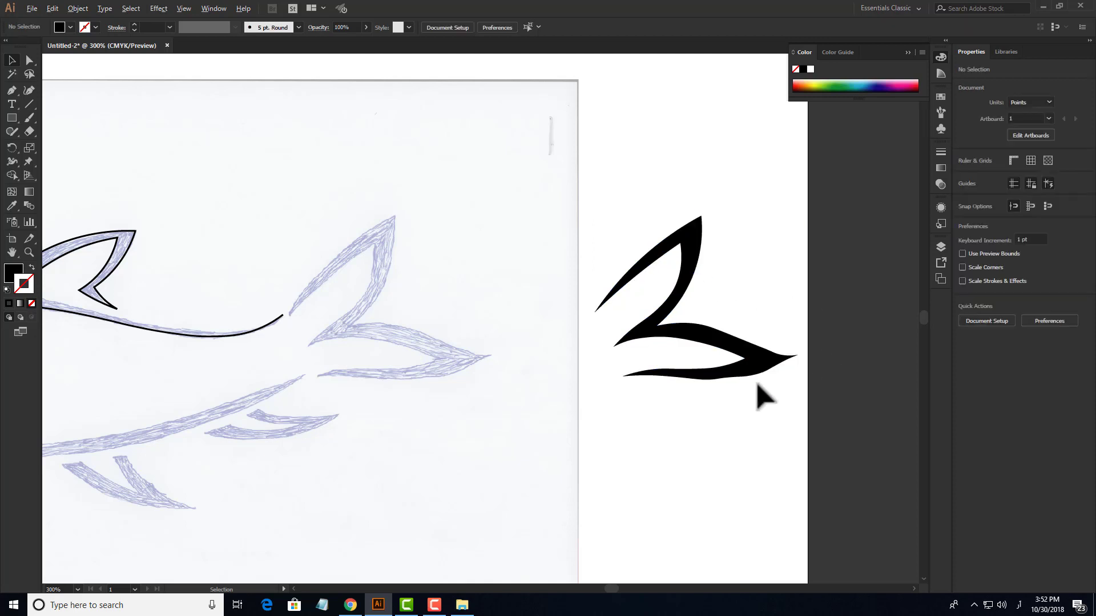
# - Undo the tail's fill and stroke swaps and its move off the sketch, and deselect it
pyautogui.scroll(2, 766, 392)
pyautogui.scroll(3, 756, 492)
pyautogui.scroll(-1, 755, 502)
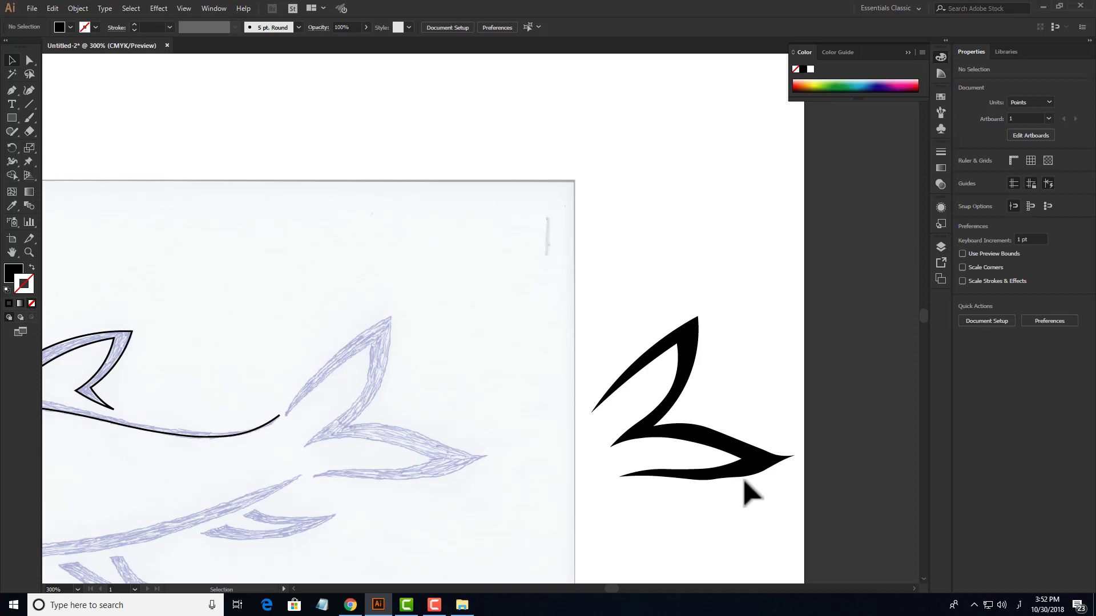
pyautogui.click(744, 482)
pyautogui.hotkey('ctrl', 'z')
pyautogui.hotkey('ctrl', 'z')
pyautogui.hotkey('ctrl', 'z')
pyautogui.hotkey('ctrl', 'z')
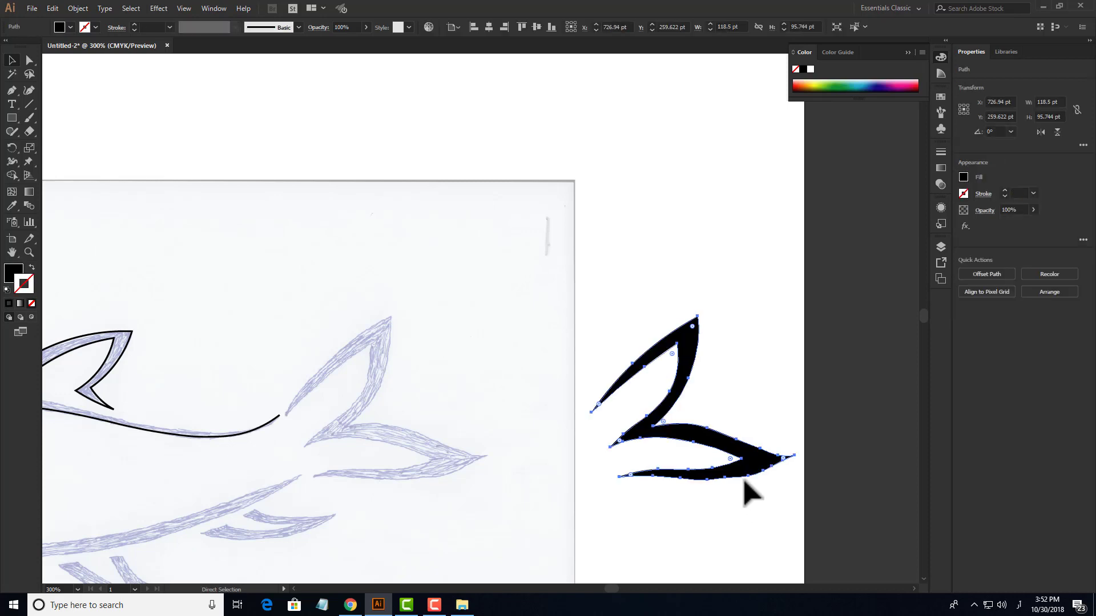
pyautogui.click(615, 472)
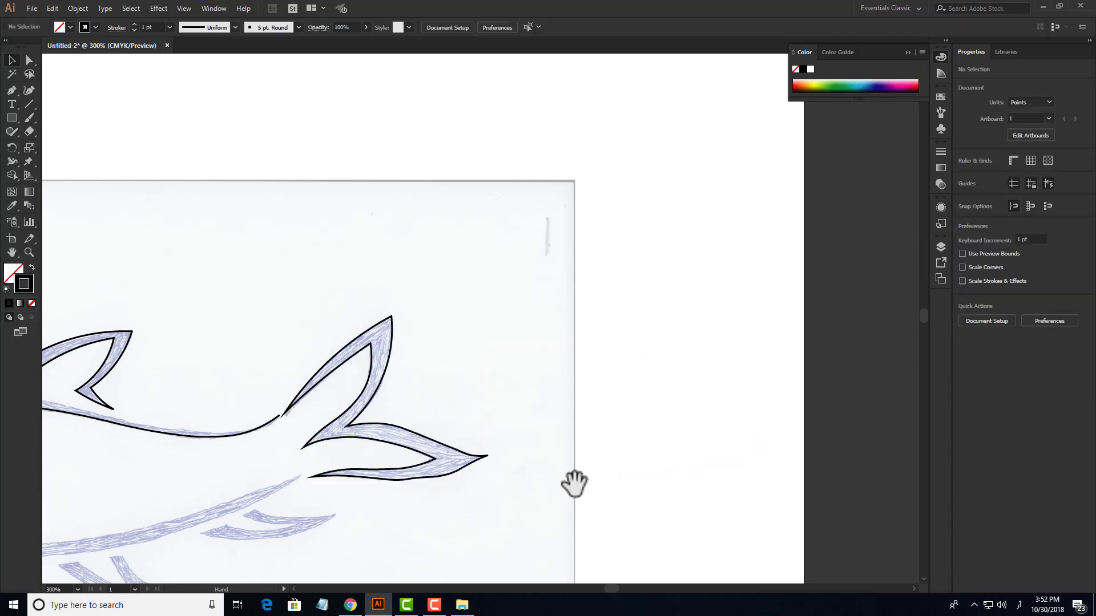
# - With the Curvature tool, start the rear lower fin at its upper prong's front corner and trace the top edge to the rear tip
pyautogui.moveTo(577, 480); pyautogui.dragTo(840, 354)
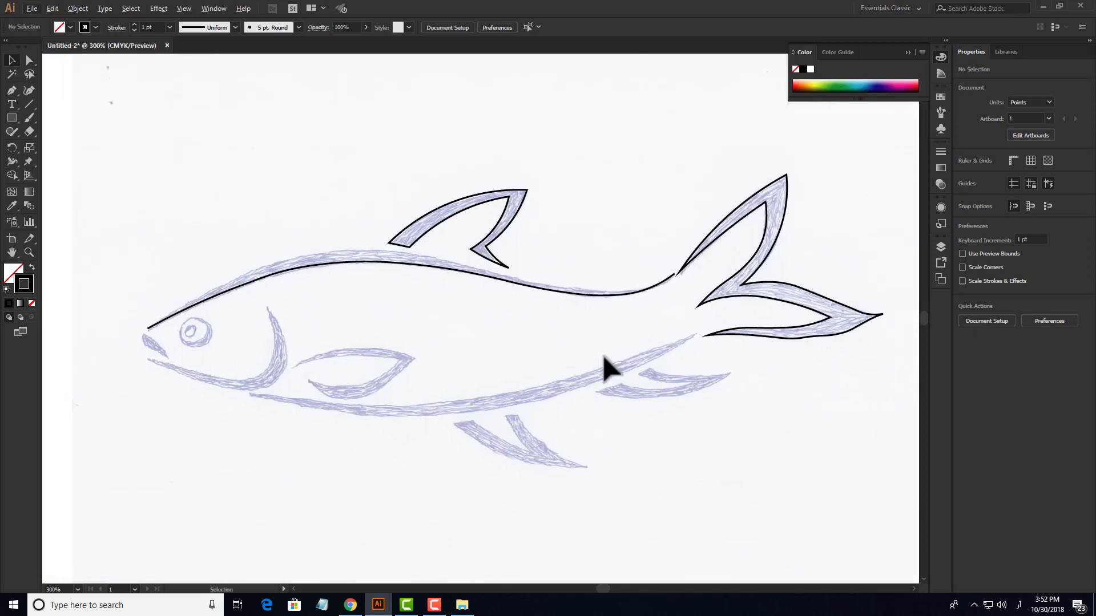
pyautogui.scroll(1, 669, 393)
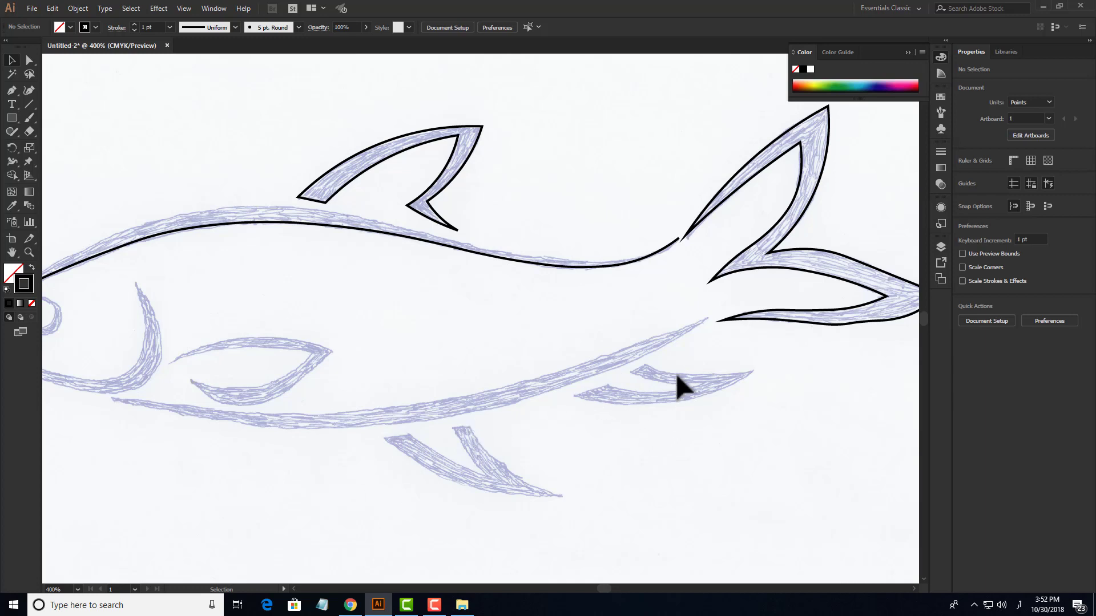
pyautogui.scroll(1, 659, 378)
pyautogui.moveTo(670, 379); pyautogui.dragTo(616, 366)
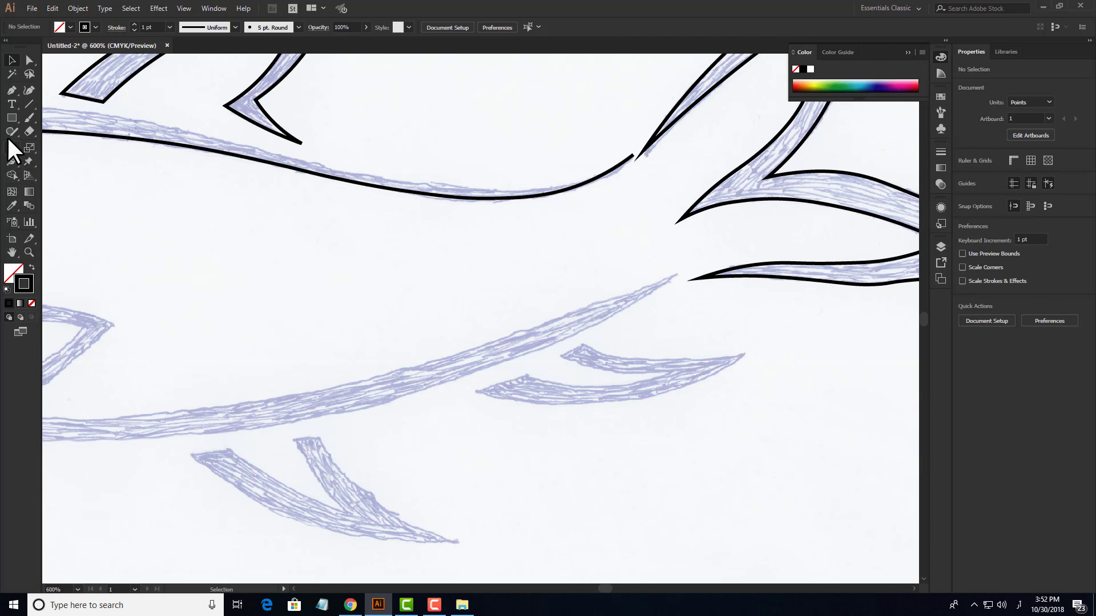
pyautogui.click(25, 88)
pyautogui.moveTo(416, 323); pyautogui.dragTo(666, 435)
pyautogui.scroll(1, 605, 405)
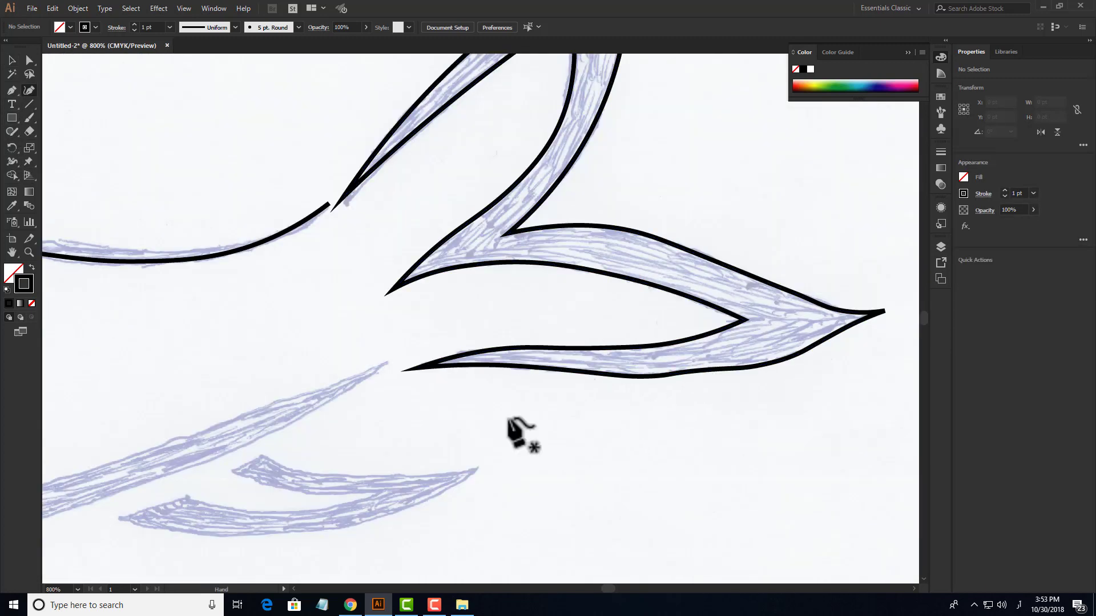
pyautogui.moveTo(614, 399); pyautogui.dragTo(865, 260)
pyautogui.click(514, 317)
pyautogui.click(590, 338)
pyautogui.click(731, 329)
# - Trace the rear lower fin's underside, lower prong and inner notch, closing the path at its starting corner
pyautogui.click(592, 392)
pyautogui.click(371, 381)
pyautogui.click(441, 360)
pyautogui.click(522, 375)
pyautogui.click(631, 357)
pyautogui.click(546, 354)
pyautogui.click(488, 334)
pyautogui.click(513, 317)
# - Start the belly fin ahead of it with the rear prong's short top end and trace the rear edge down to the pointed tip
pyautogui.moveTo(179, 457); pyautogui.dragTo(513, 354)
pyautogui.click(468, 343)
pyautogui.click(504, 340)
pyautogui.click(559, 408)
pyautogui.click(686, 478)
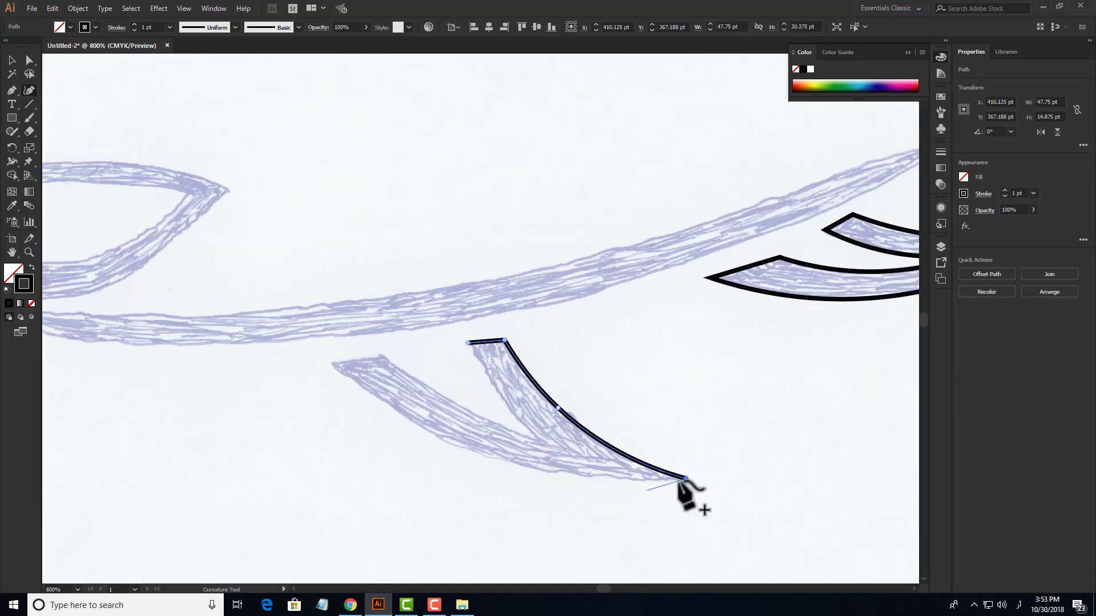
# - Trace the belly fin's front edge, the front prong's top end and the inner notch, closing the path at its starting anchor
pyautogui.click(493, 460)
pyautogui.click(331, 362)
pyautogui.click(384, 355)
pyautogui.click(455, 403)
pyautogui.doubleClick(536, 438)
pyautogui.click(491, 384)
pyautogui.click(468, 343)
# - Start a new Curvature path for the belly line with an anchor at its pointed end beside the tail
pyautogui.scroll(-2, 473, 363)
pyautogui.moveTo(474, 364); pyautogui.dragTo(538, 376)
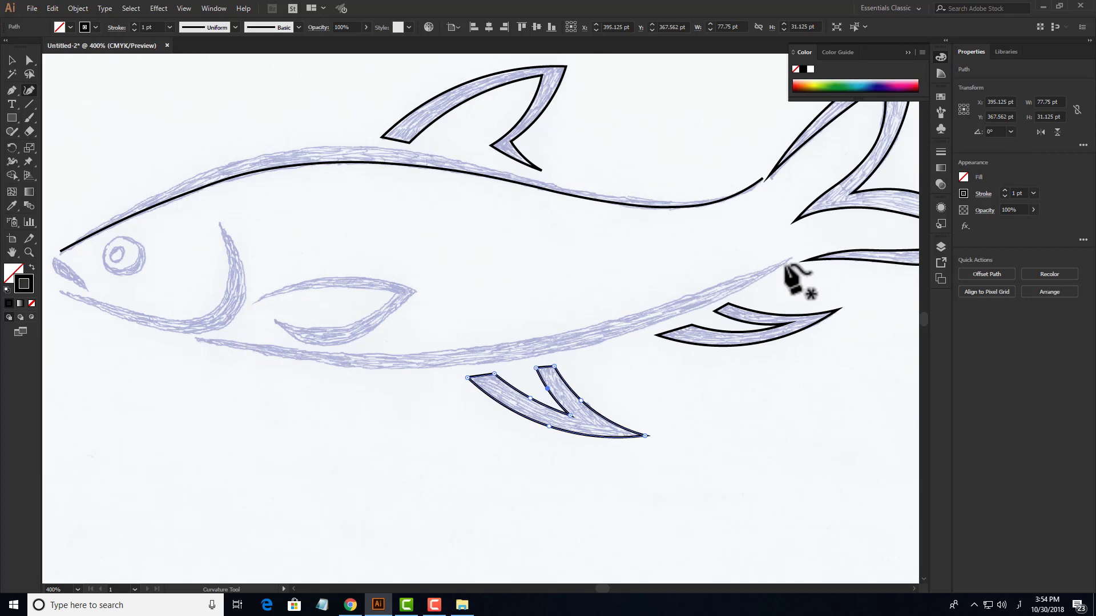
pyautogui.moveTo(790, 280); pyautogui.dragTo(665, 306)
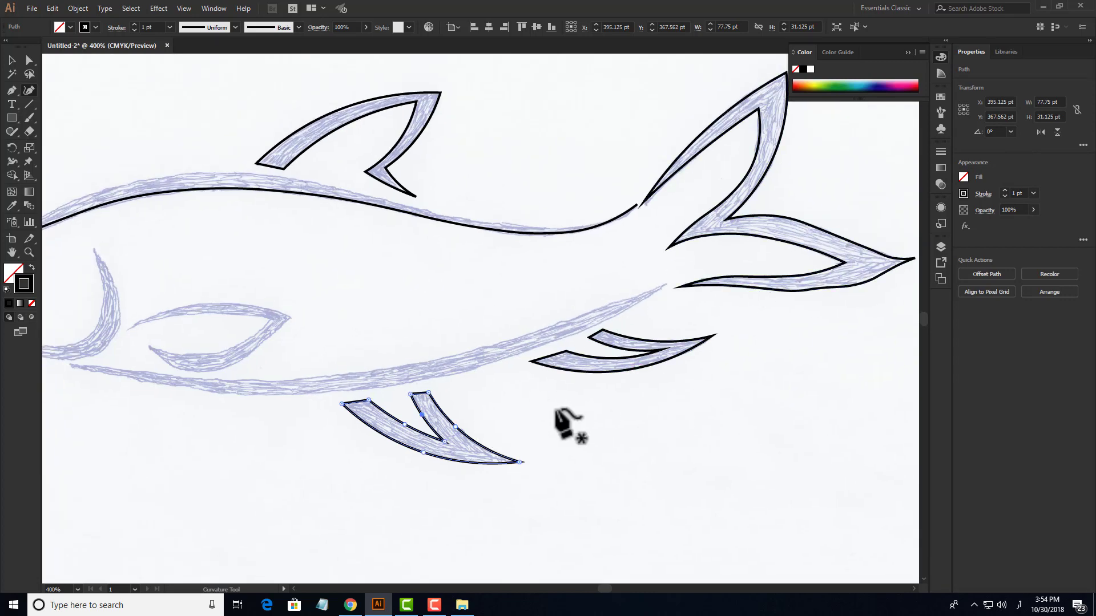
pyautogui.scroll(2, 639, 296)
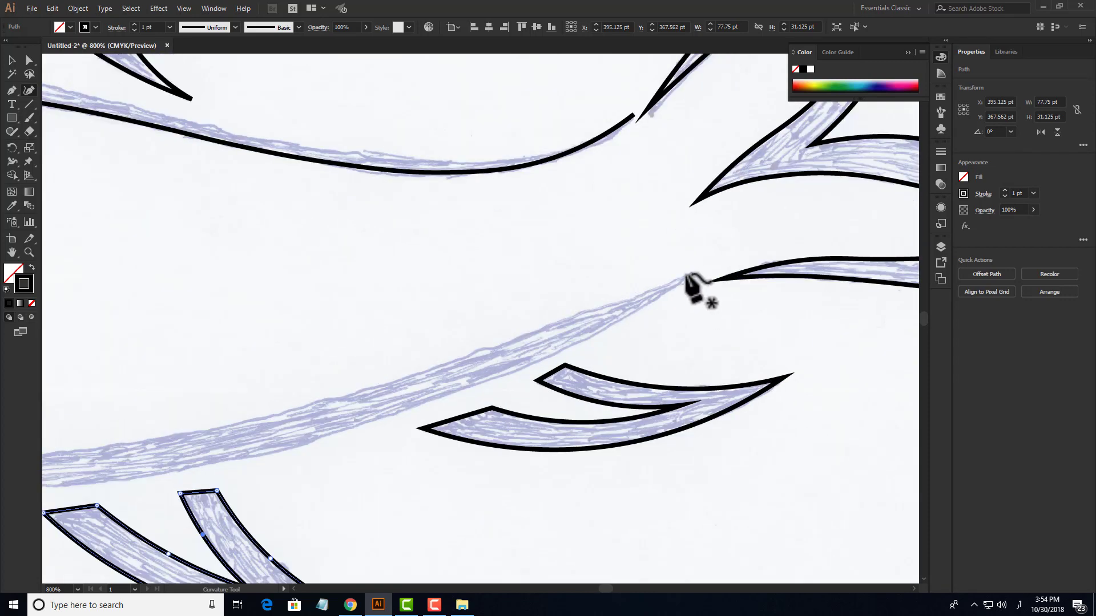
pyautogui.click(689, 276)
pyautogui.scroll(-2, 656, 325)
pyautogui.moveTo(533, 342); pyautogui.dragTo(711, 328)
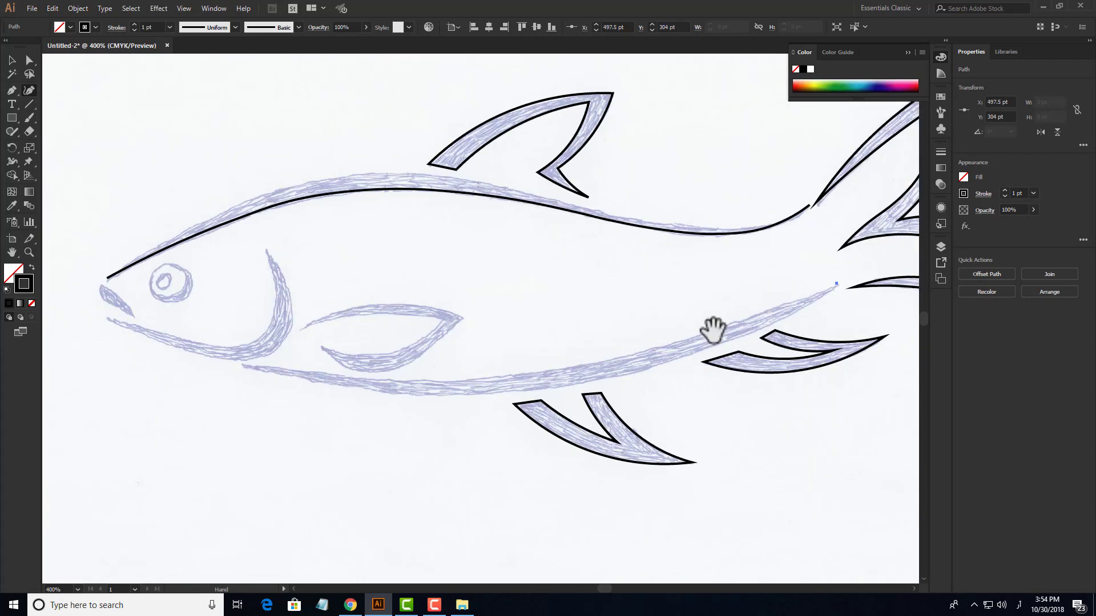
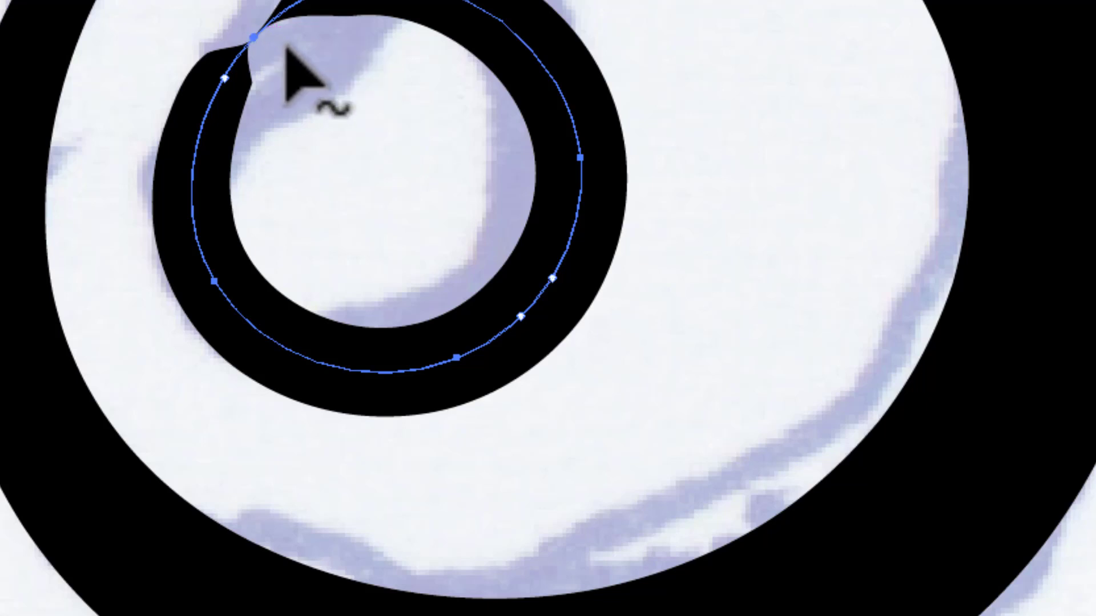
# - Undo the last stroke-width edit on the eye's inner ring, shift the ring slightly upward and deselect it
pyautogui.hotkey('ctrl', 'z')
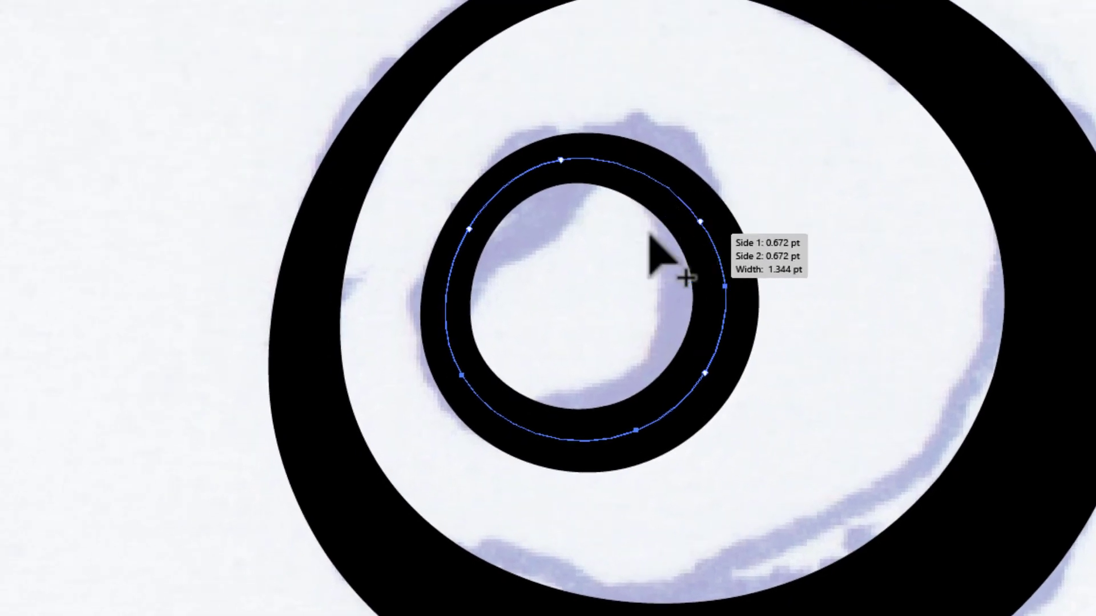
pyautogui.press('v')
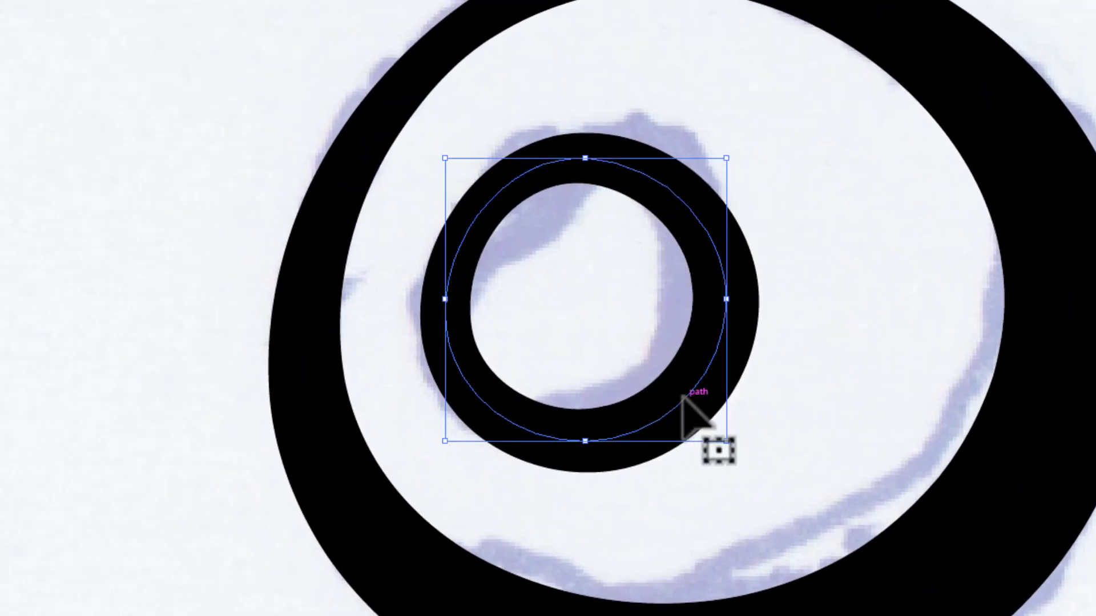
pyautogui.moveTo(682, 395); pyautogui.dragTo(680, 375)
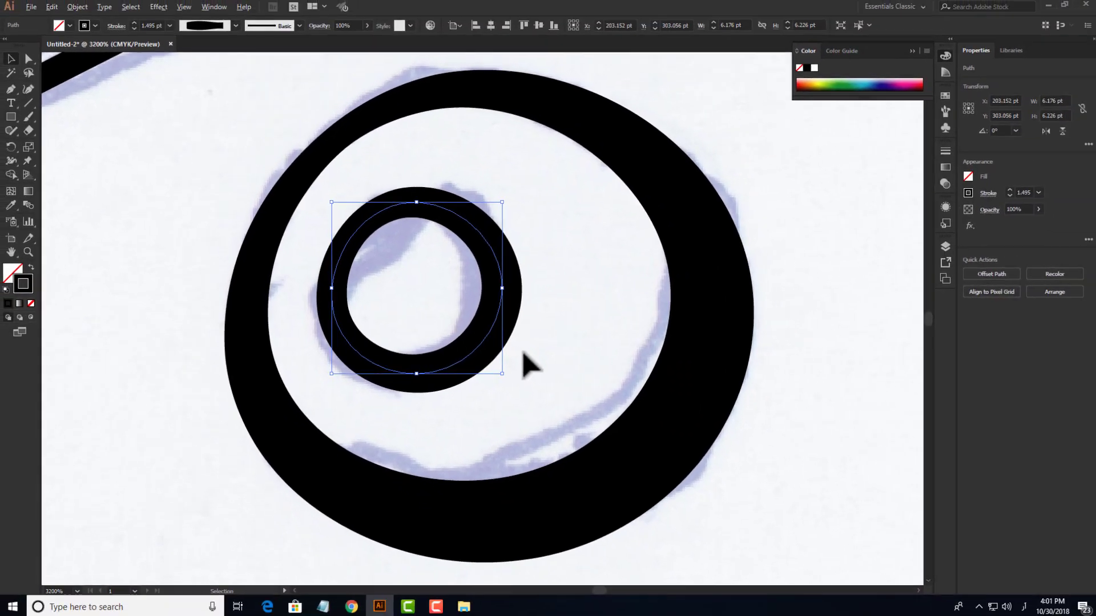
pyautogui.scroll(-5, 523, 353)
pyautogui.click(619, 356)
# - Look over the traced outlines of the whole fish, from the head and eye to the fins and tail
pyautogui.press('space')
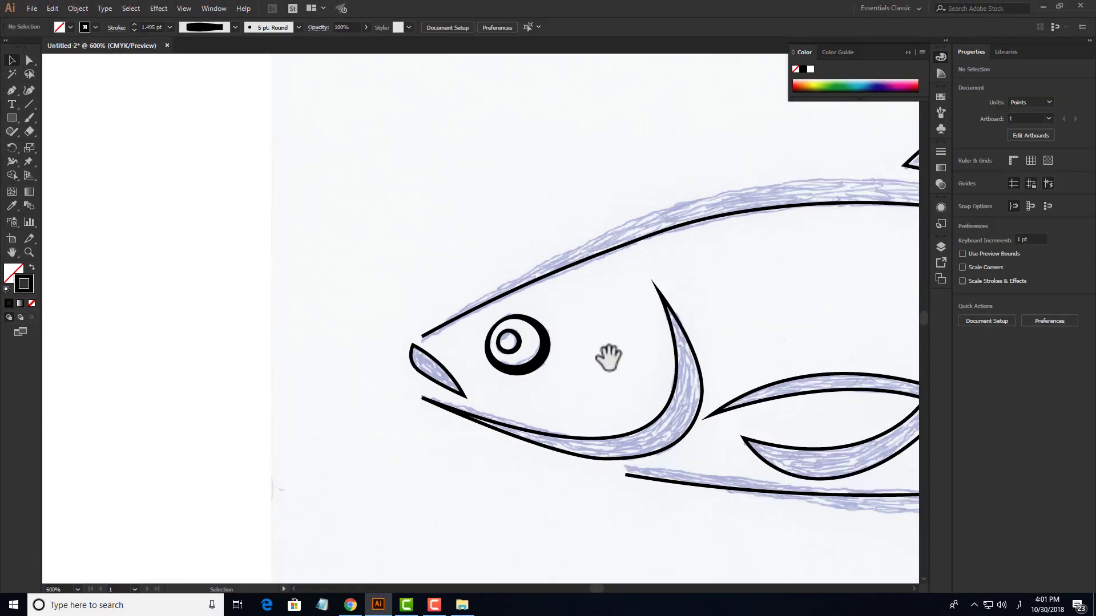
pyautogui.moveTo(608, 358); pyautogui.dragTo(252, 274)
pyautogui.press('space')
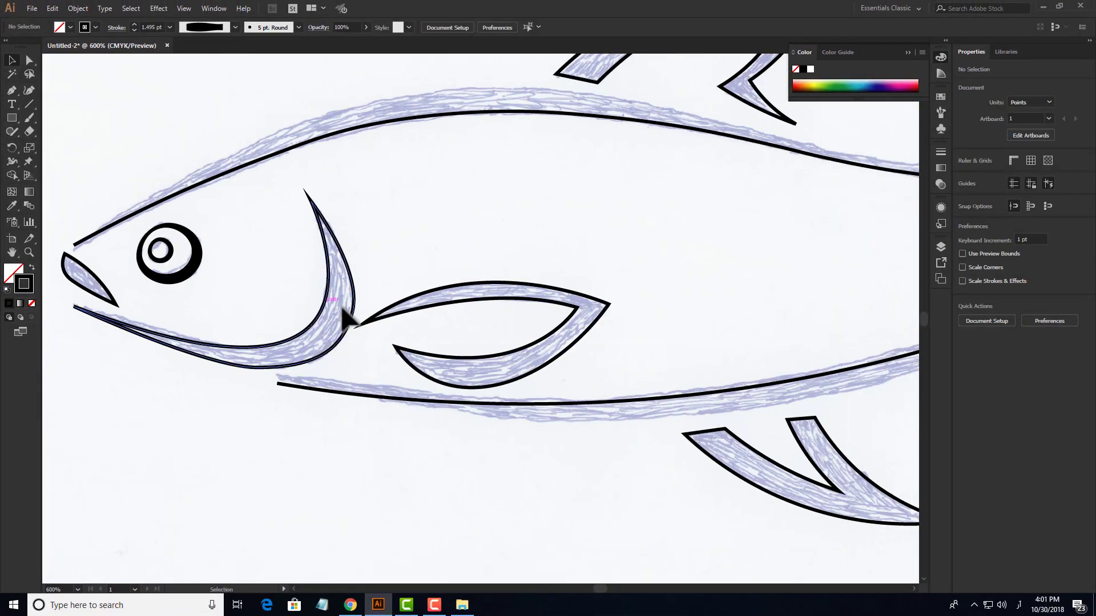
pyautogui.scroll(-2, 344, 313)
pyautogui.press('space')
pyautogui.moveTo(471, 289); pyautogui.dragTo(447, 326)
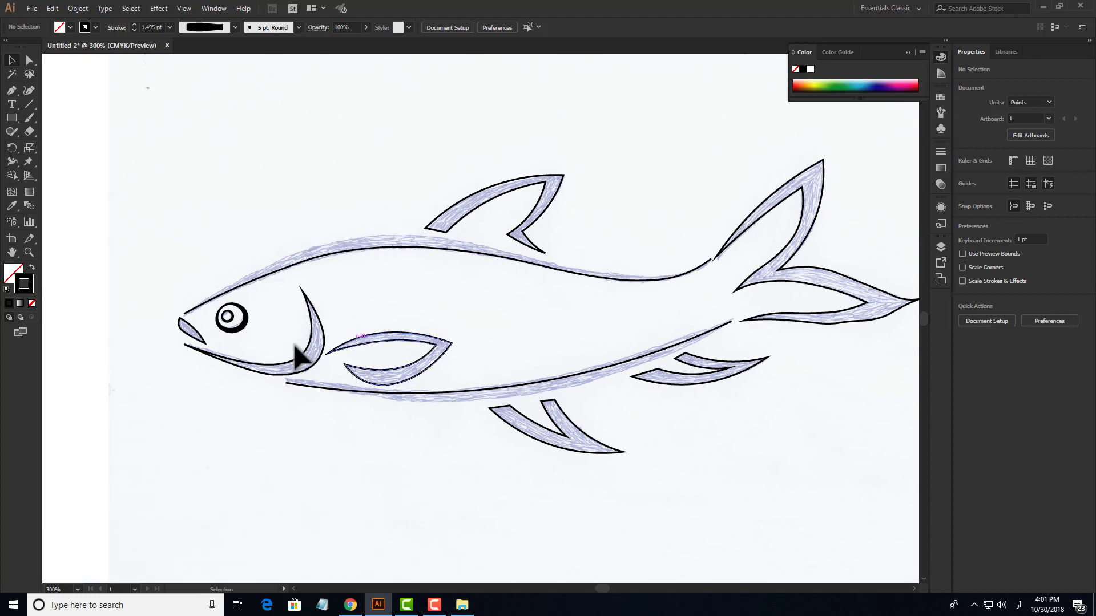
pyautogui.scroll(1, 268, 344)
pyautogui.press('space')
pyautogui.moveTo(268, 344); pyautogui.dragTo(354, 326)
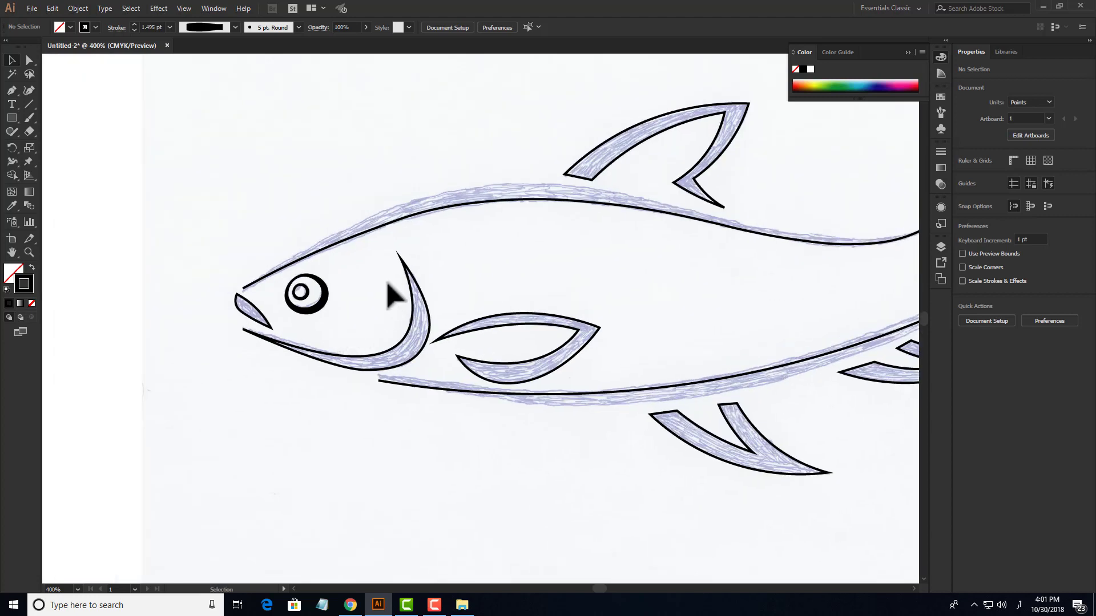
# - Swap fill and stroke on the gill-and-jaw shape, all four fins and the tail together to make them solid black, and deselect them
pyautogui.click(427, 311)
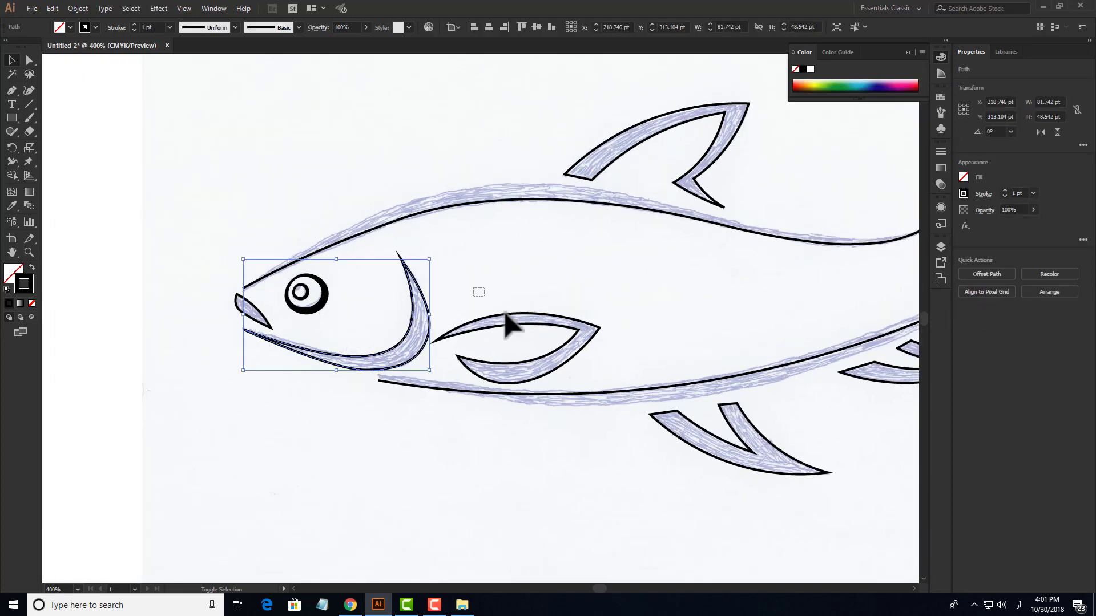
pyautogui.keyDown('shift'); pyautogui.click(532, 341); pyautogui.keyUp('shift')
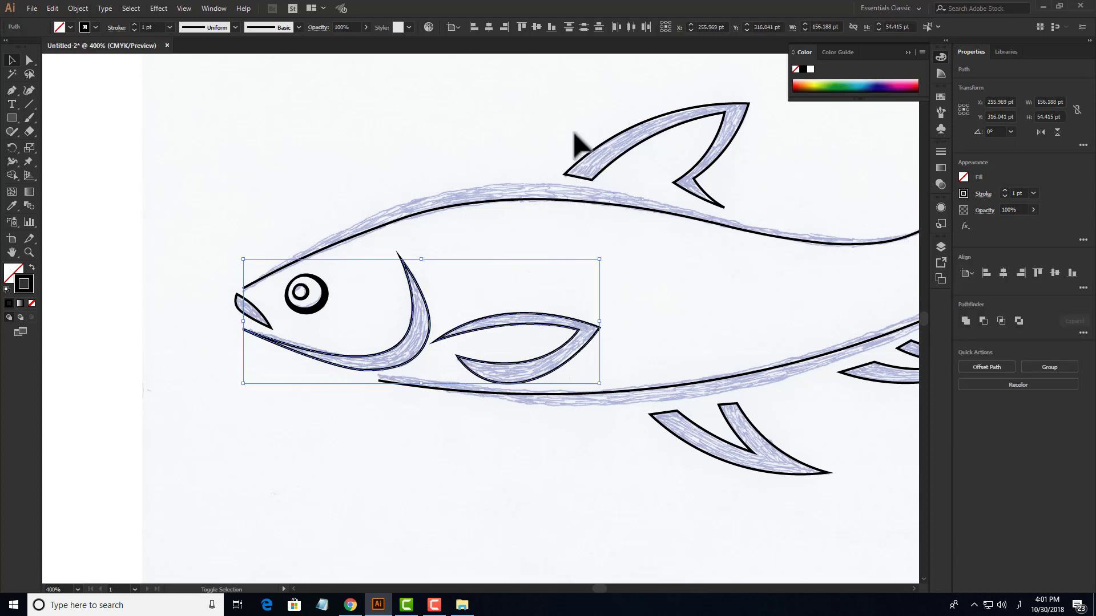
pyautogui.keyDown('shift'); pyautogui.click(677, 149); pyautogui.keyUp('shift')
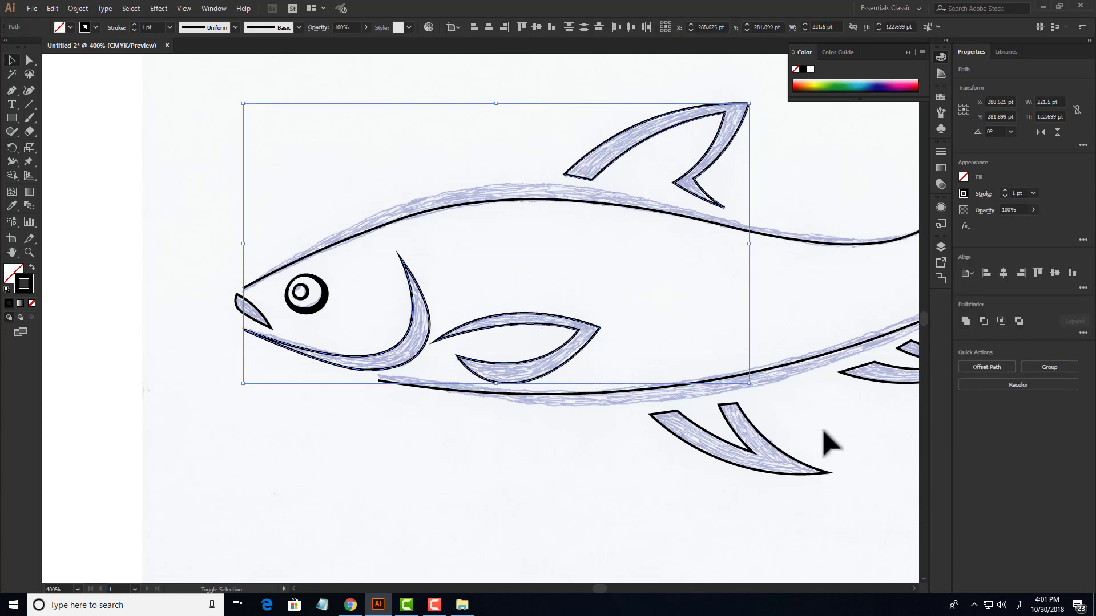
pyautogui.keyDown('shift'); pyautogui.click(800, 466); pyautogui.keyUp('shift')
pyautogui.press('space')
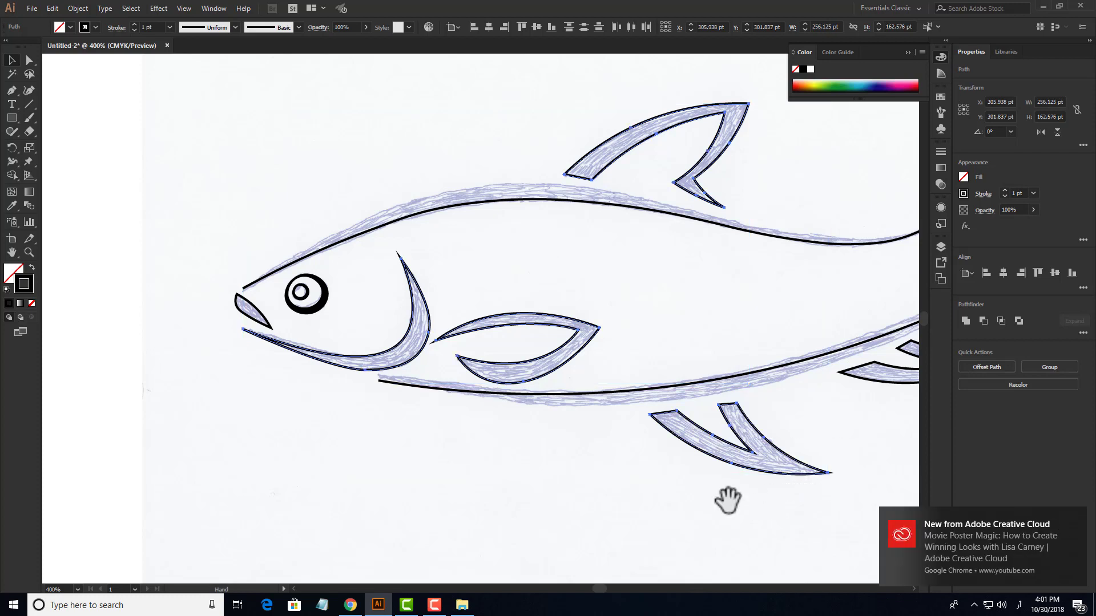
pyautogui.moveTo(712, 501); pyautogui.dragTo(431, 485)
pyautogui.keyDown('shift'); pyautogui.click(741, 330); pyautogui.keyUp('shift')
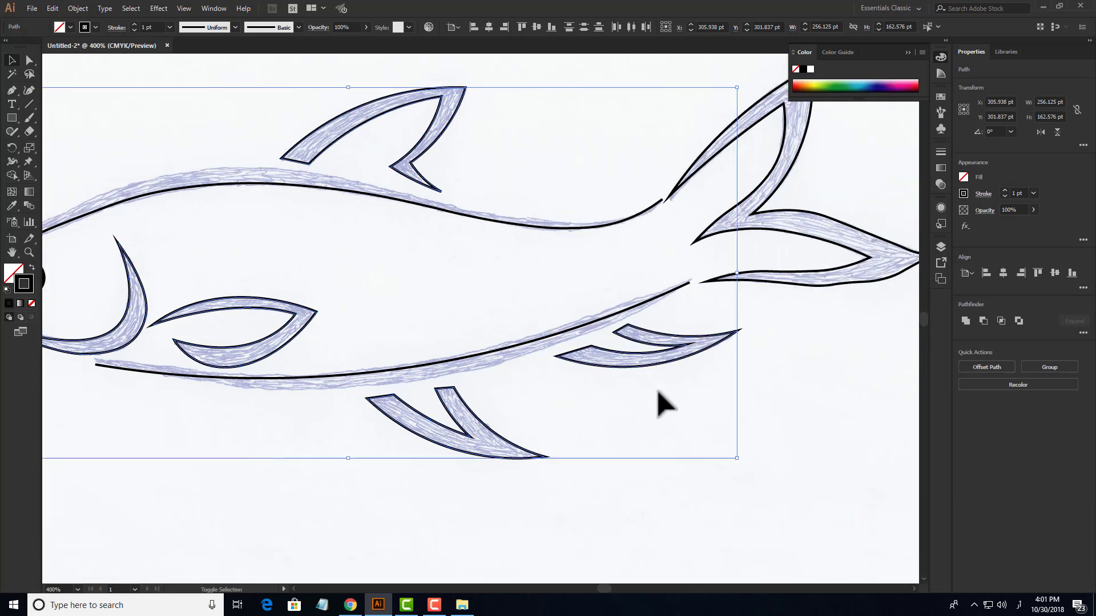
pyautogui.moveTo(873, 185); pyautogui.dragTo(797, 266)
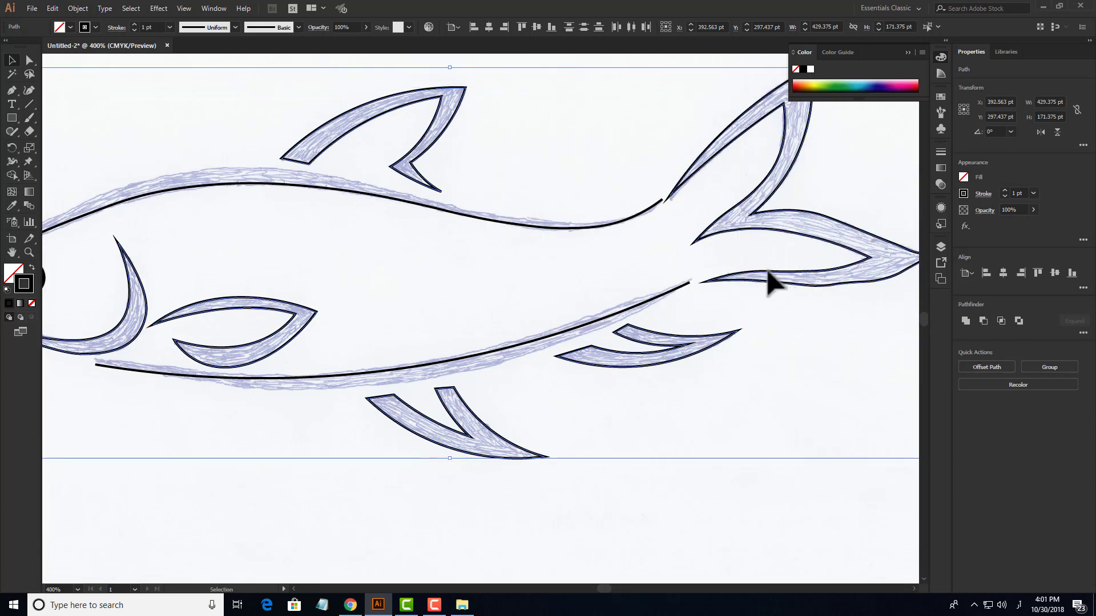
pyautogui.hscroll(-2, 786, 284)
pyautogui.scroll(-1, 769, 297)
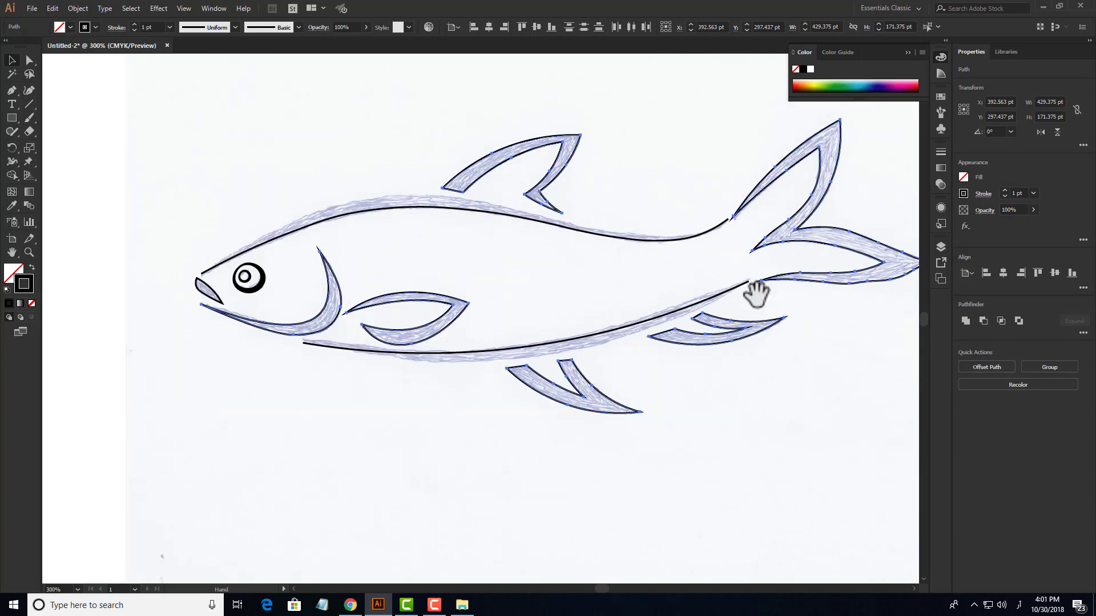
pyautogui.hscroll(2, 756, 297)
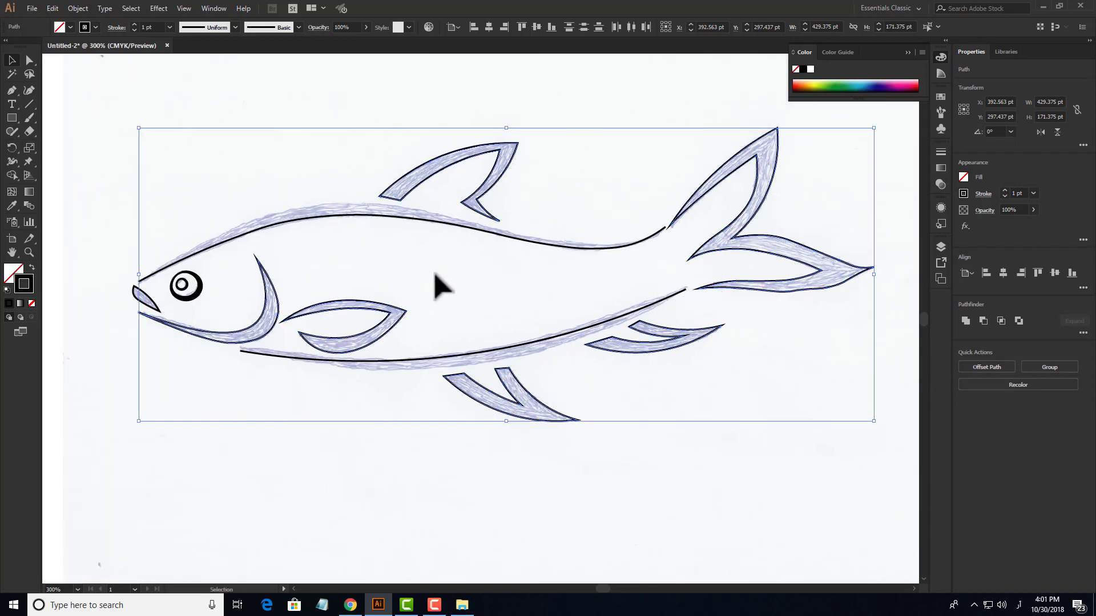
pyautogui.hotkey('shift', 'x')
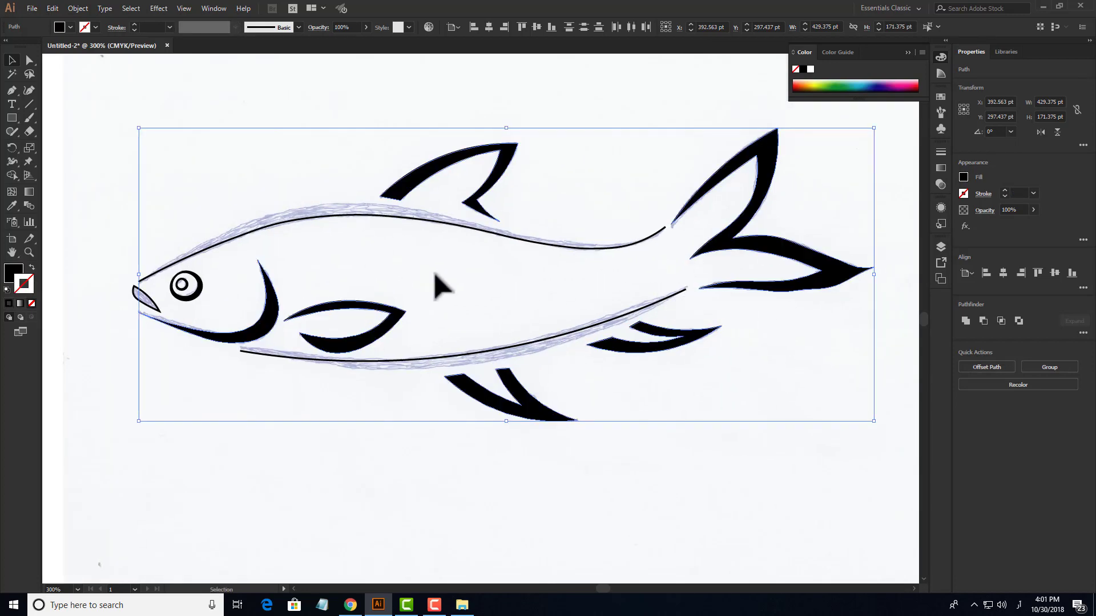
pyautogui.click(725, 477)
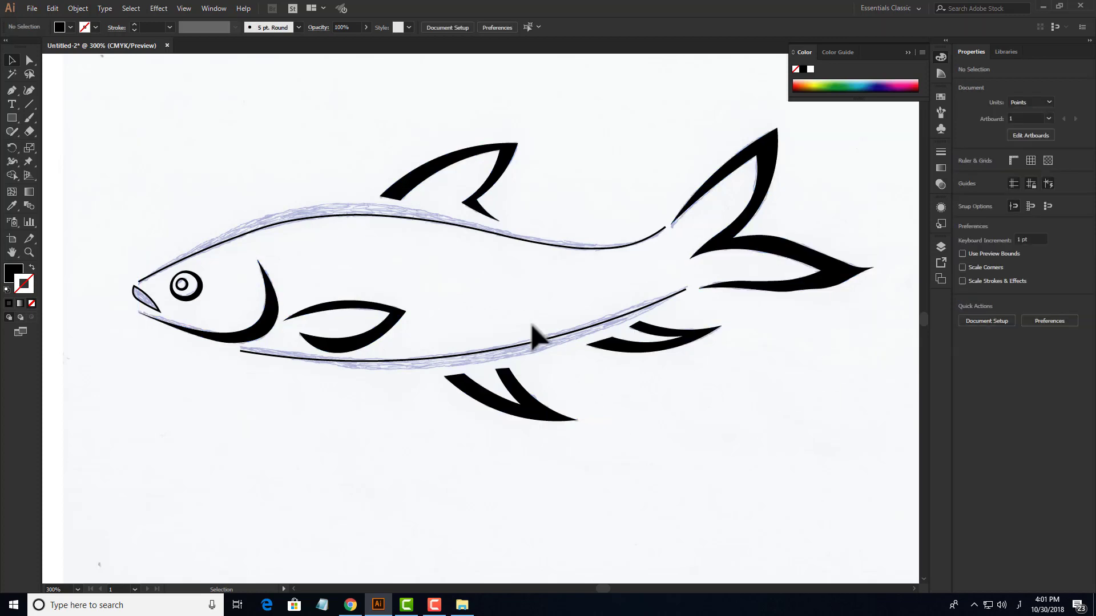
# - Duplicate the back line above the fish and set the copy's stroke weight to 9 pt
pyautogui.scroll(3, 406, 257)
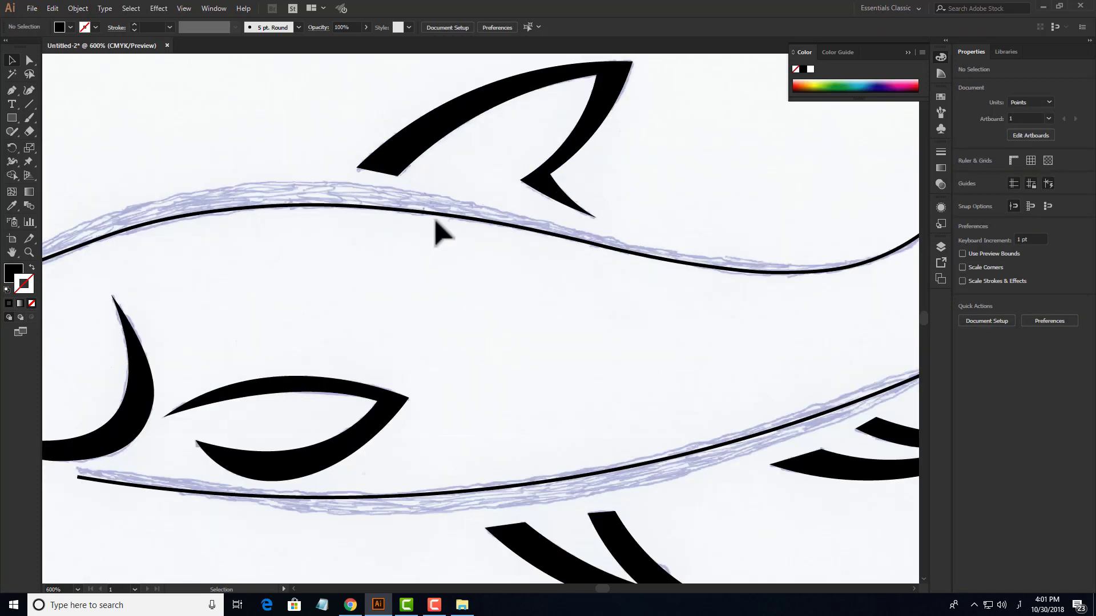
pyautogui.scroll(-3, 583, 264)
pyautogui.scroll(3, 588, 268)
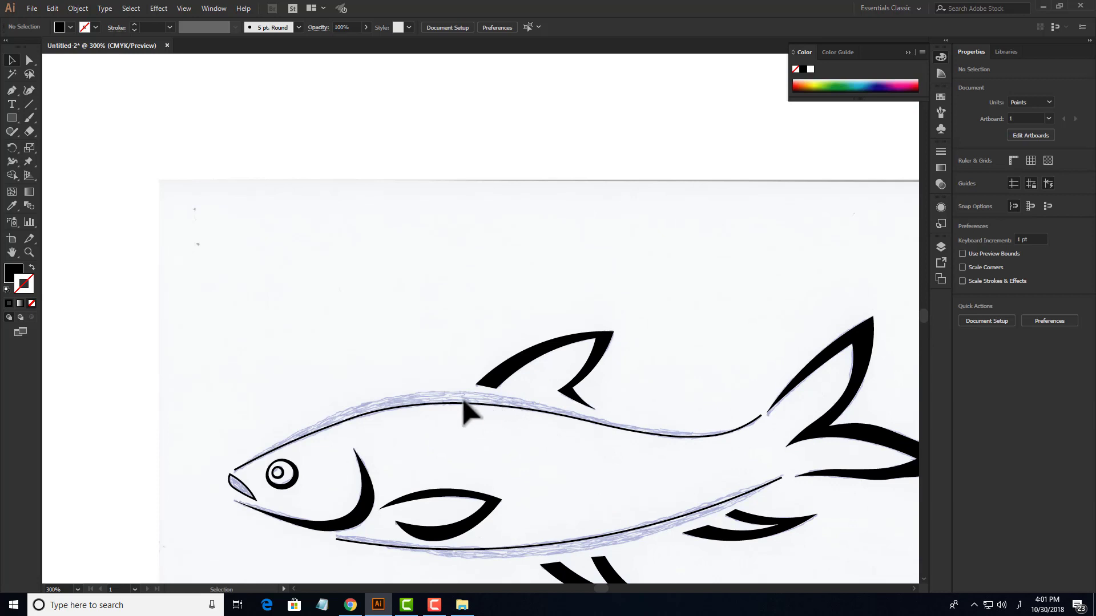
pyautogui.moveTo(464, 401); pyautogui.dragTo(464, 257)
pyautogui.scroll(1, 492, 277)
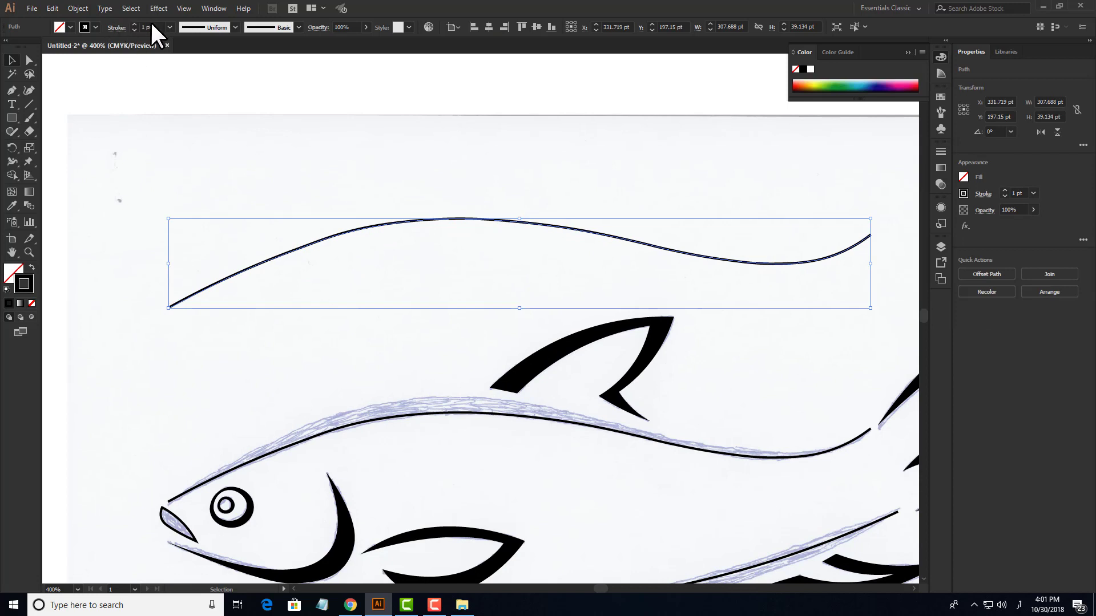
pyautogui.scroll(9, 150, 22)
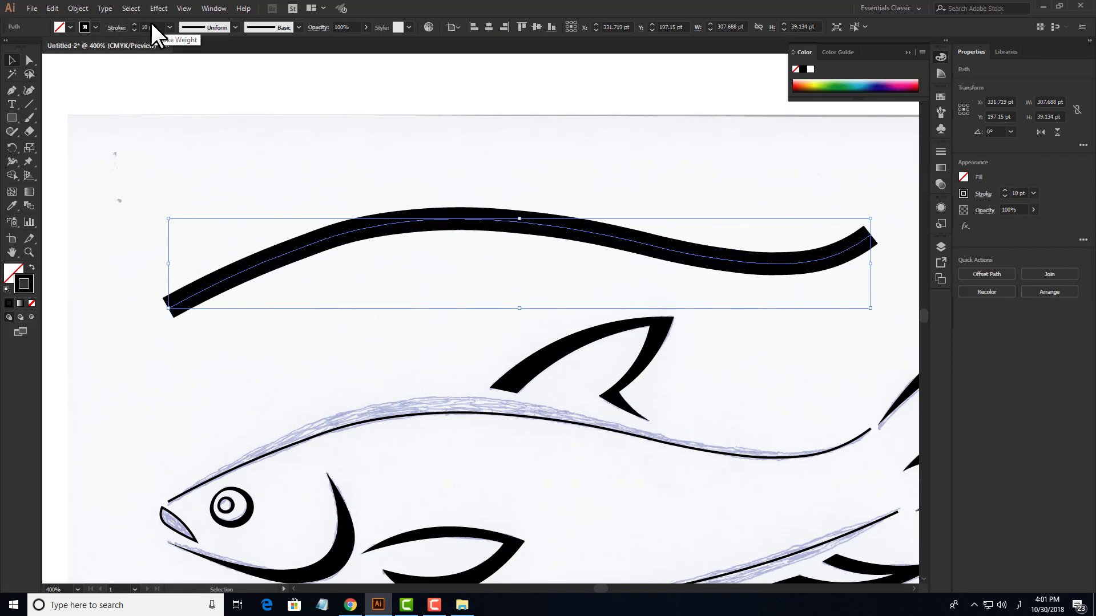
pyautogui.scroll(-1, 151, 23)
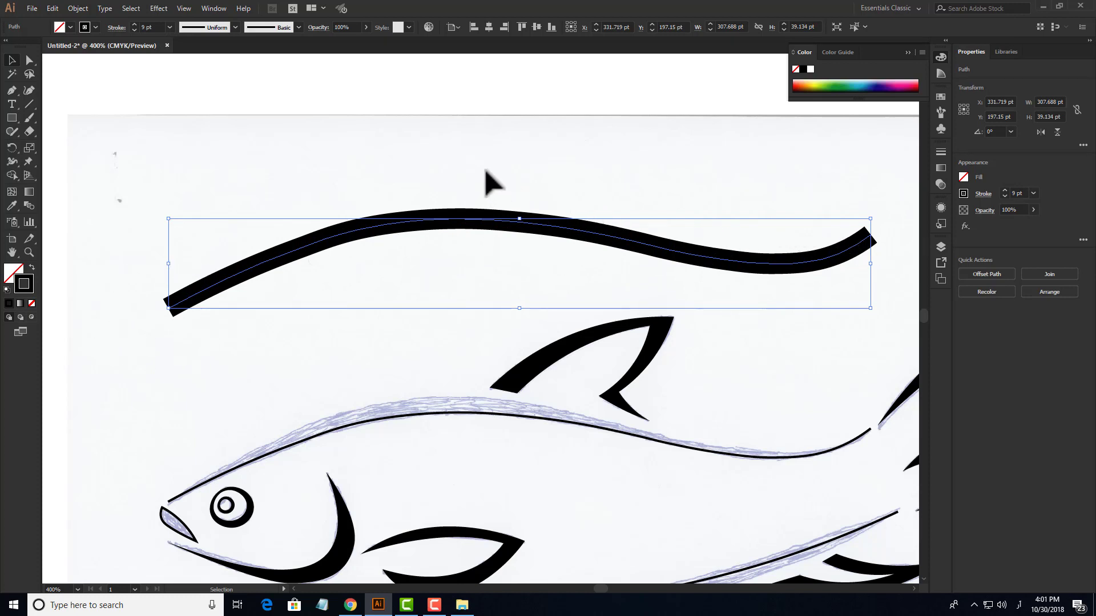
# - Apply Width Profile 1 to the duplicated line above the fish so both ends taper
pyautogui.moveTo(375, 159); pyautogui.dragTo(489, 289)
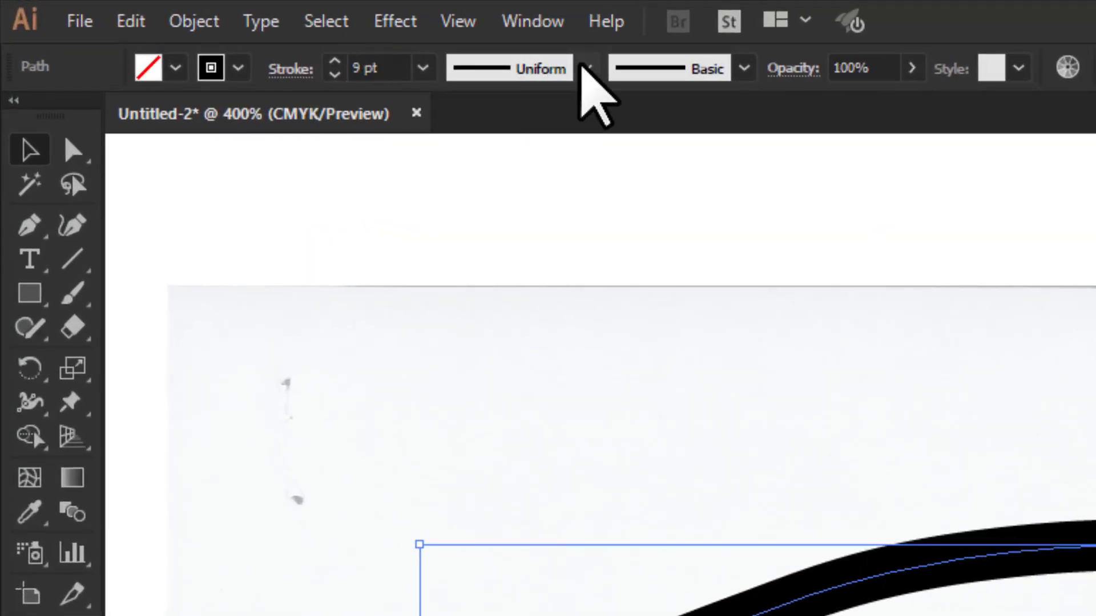
pyautogui.click(583, 68)
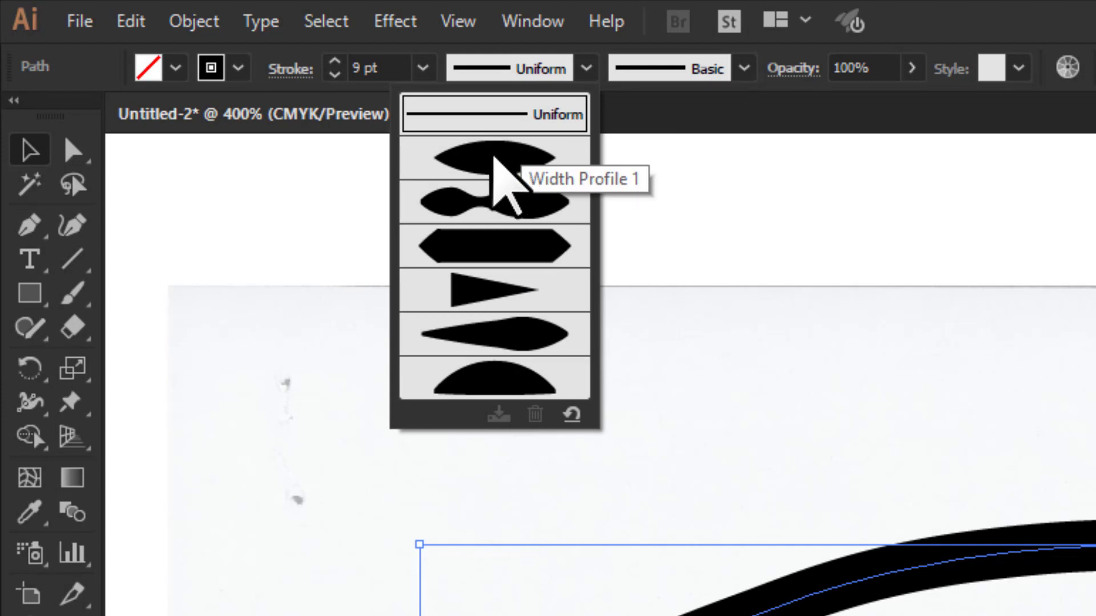
pyautogui.click(494, 160)
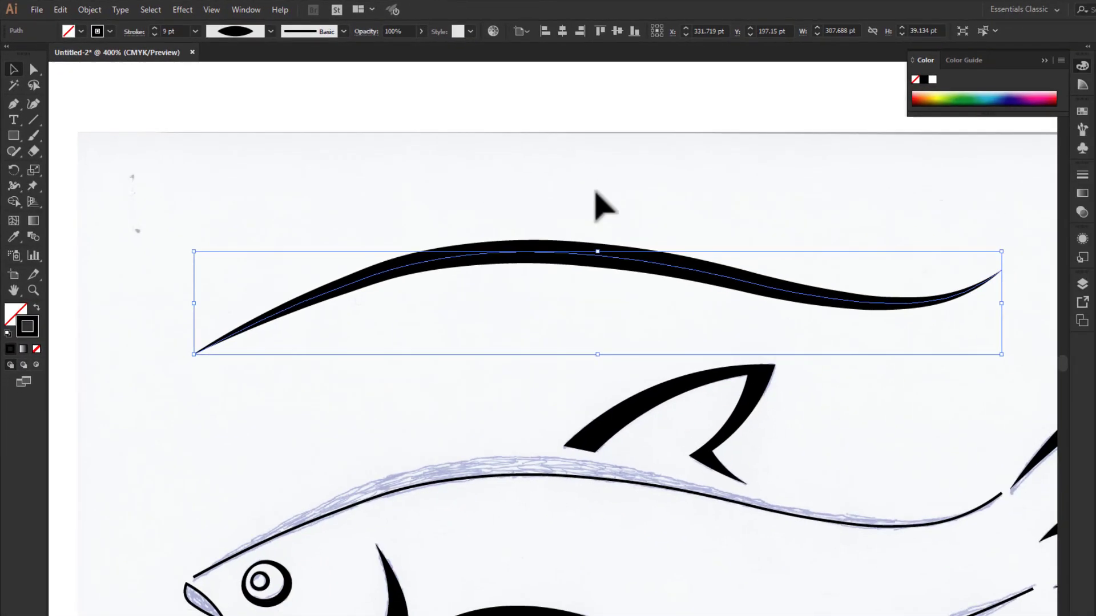
pyautogui.moveTo(957, 254); pyautogui.dragTo(1017, 307)
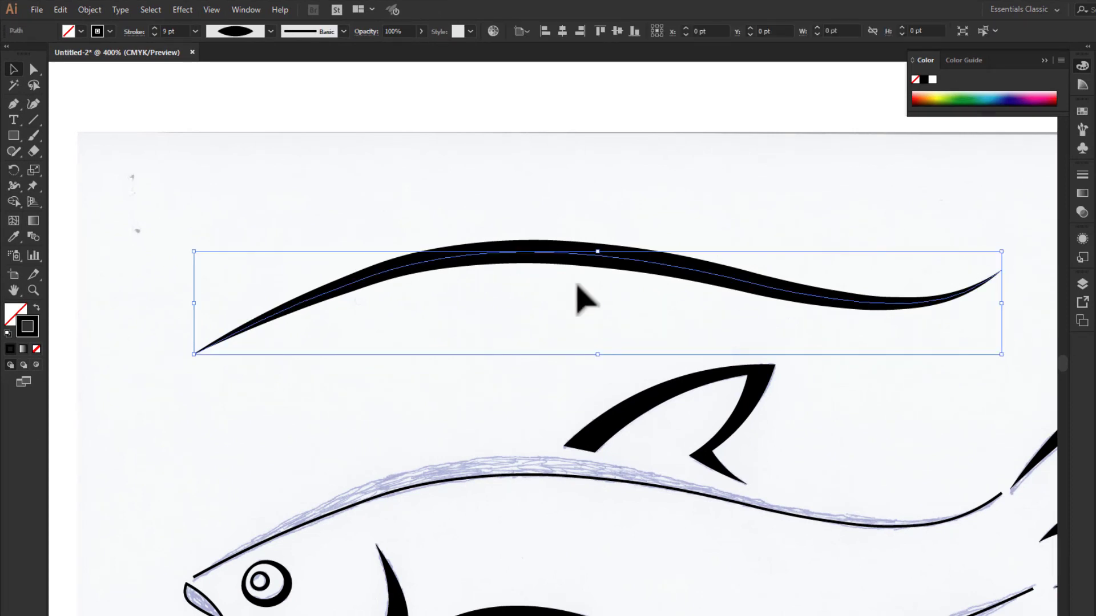
pyautogui.moveTo(207, 236); pyautogui.dragTo(280, 300)
# - Delete the tapered trial copy above the fish, keeping the original back line
pyautogui.moveTo(448, 389); pyautogui.dragTo(474, 250)
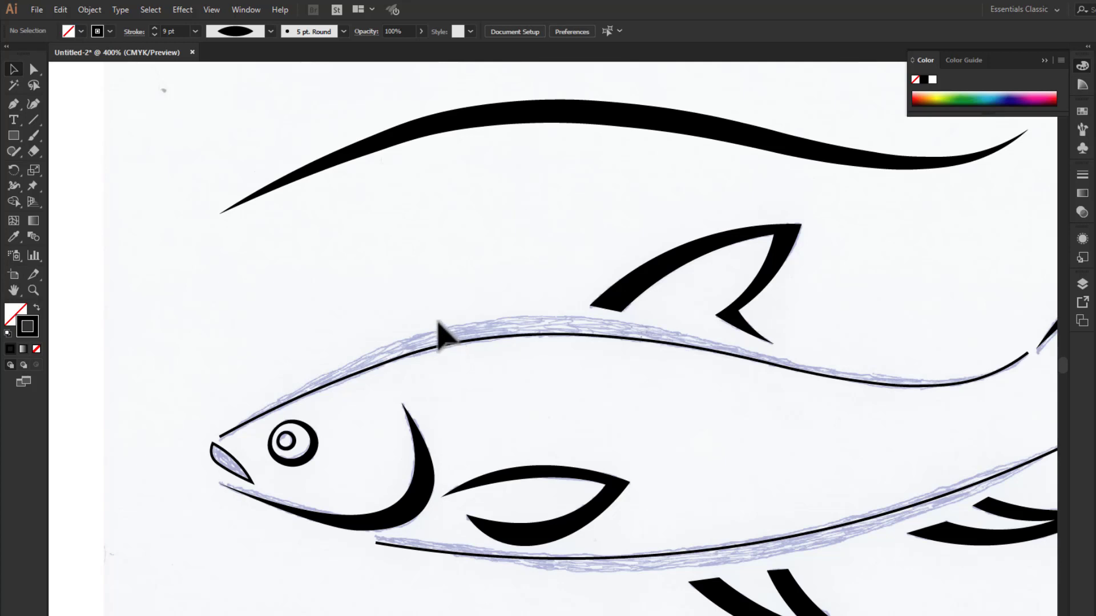
pyautogui.moveTo(438, 306); pyautogui.dragTo(497, 391)
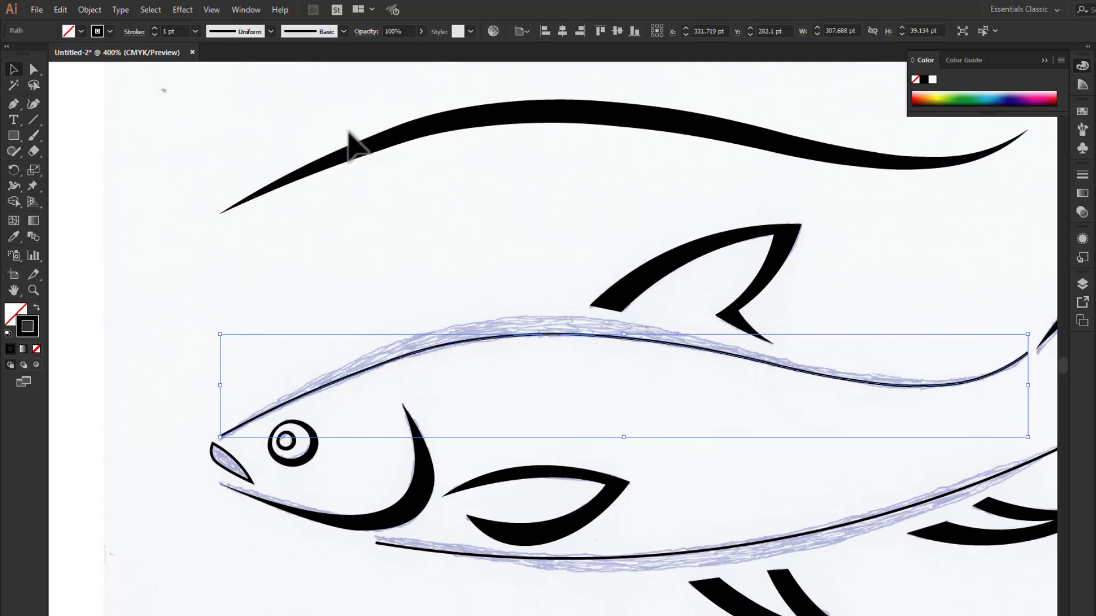
pyautogui.moveTo(354, 140); pyautogui.dragTo(382, 166)
pyautogui.press('Delete')
# - Set the original back line's stroke weight to 7 pt and apply Width Profile 1 to it
pyautogui.moveTo(391, 269); pyautogui.dragTo(495, 379)
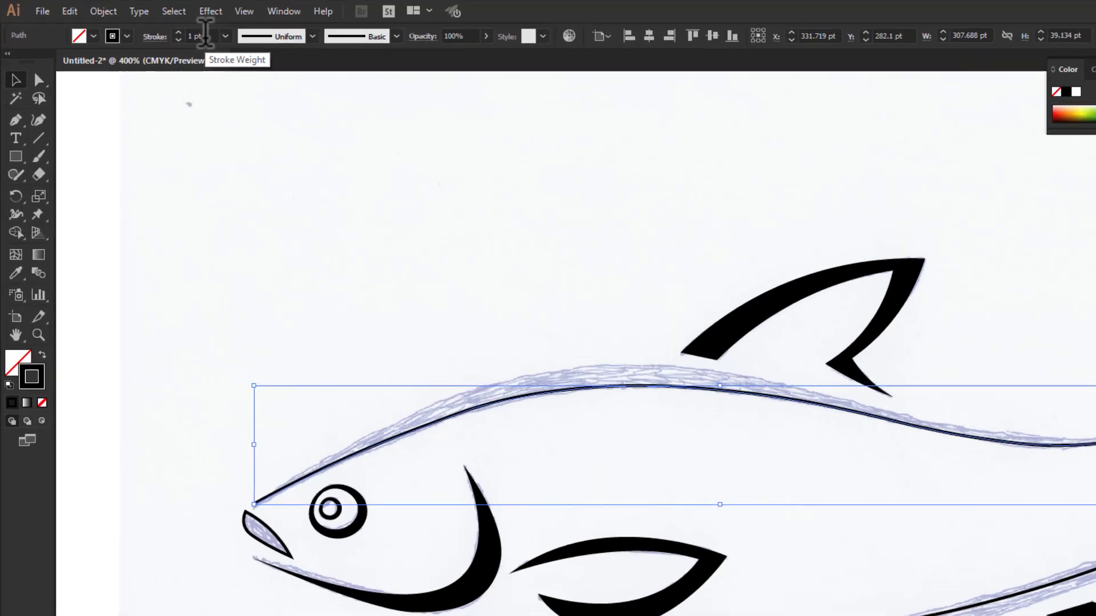
pyautogui.scroll(6, 205, 34)
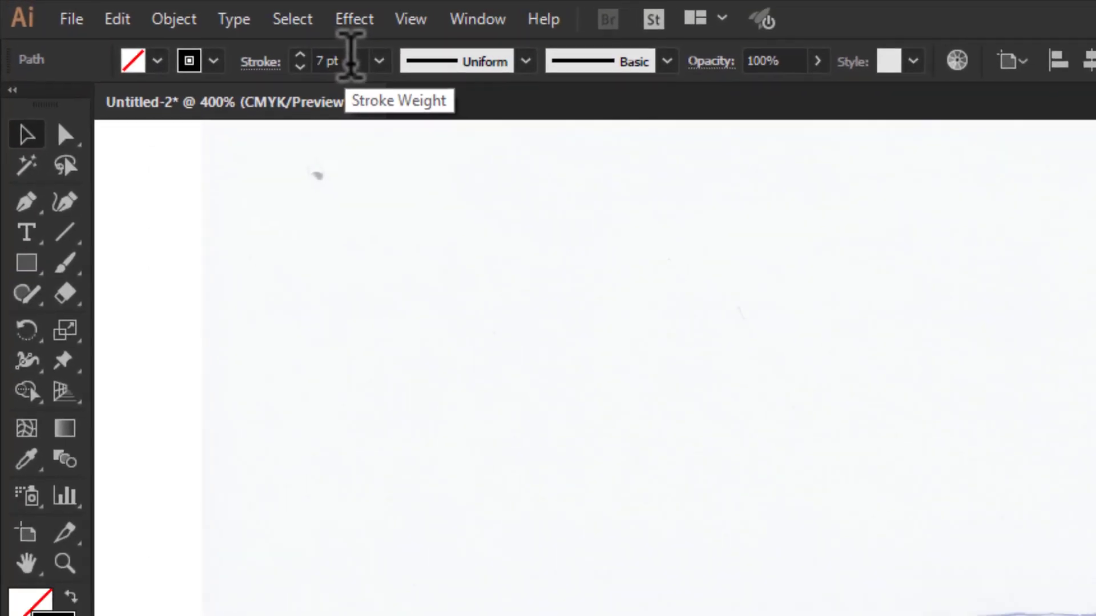
pyautogui.click(526, 61)
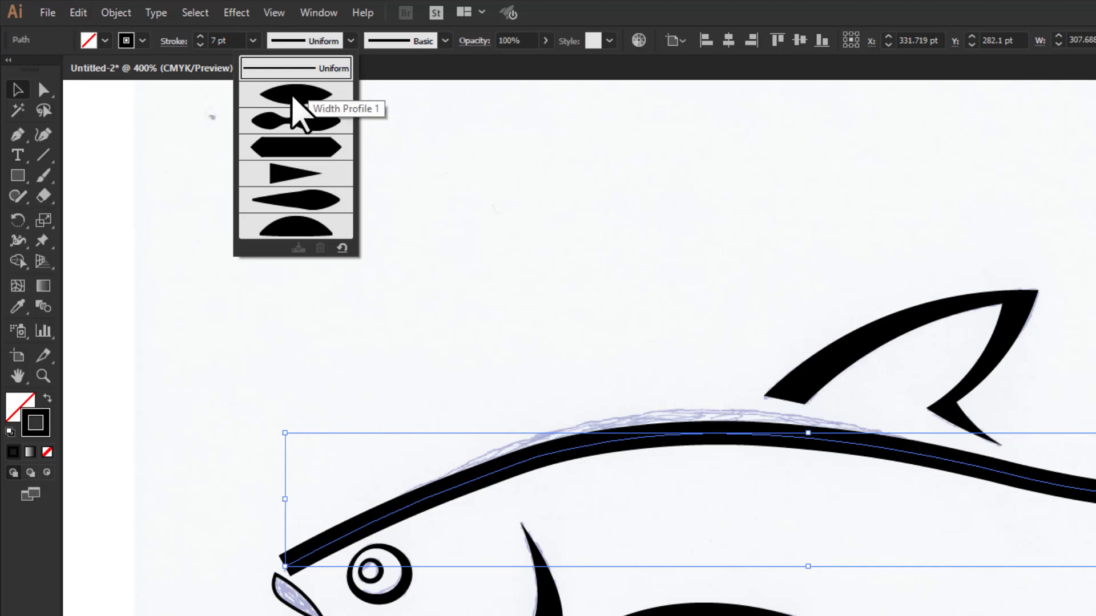
pyautogui.click(295, 103)
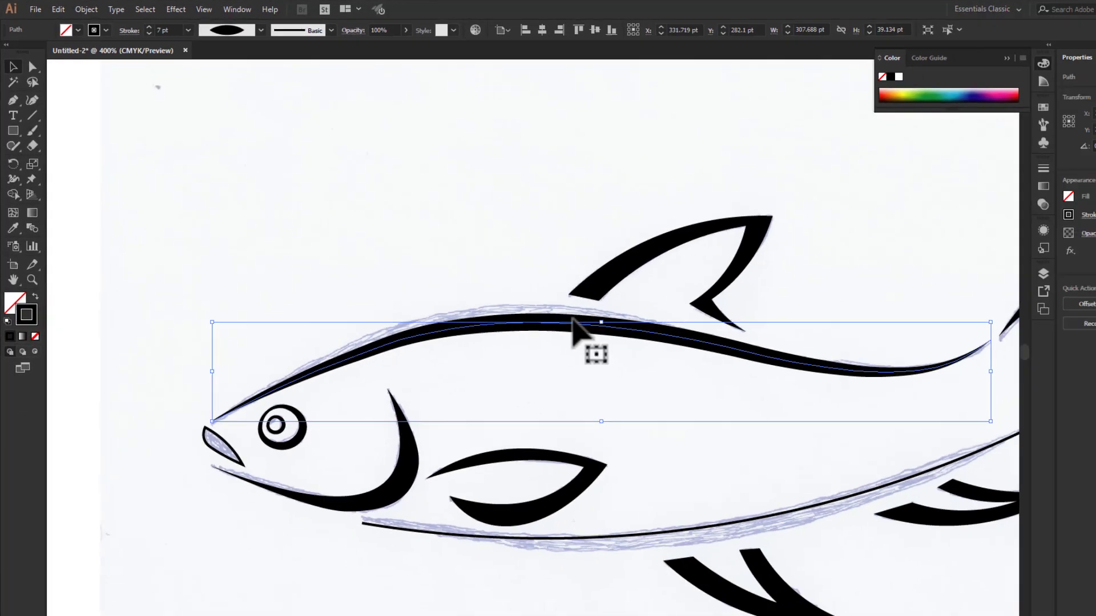
# - Shift the back line about 0.7 pt toward the head and 1.1 pt upward over the sketch, and deselect it
pyautogui.scroll(2, 544, 318)
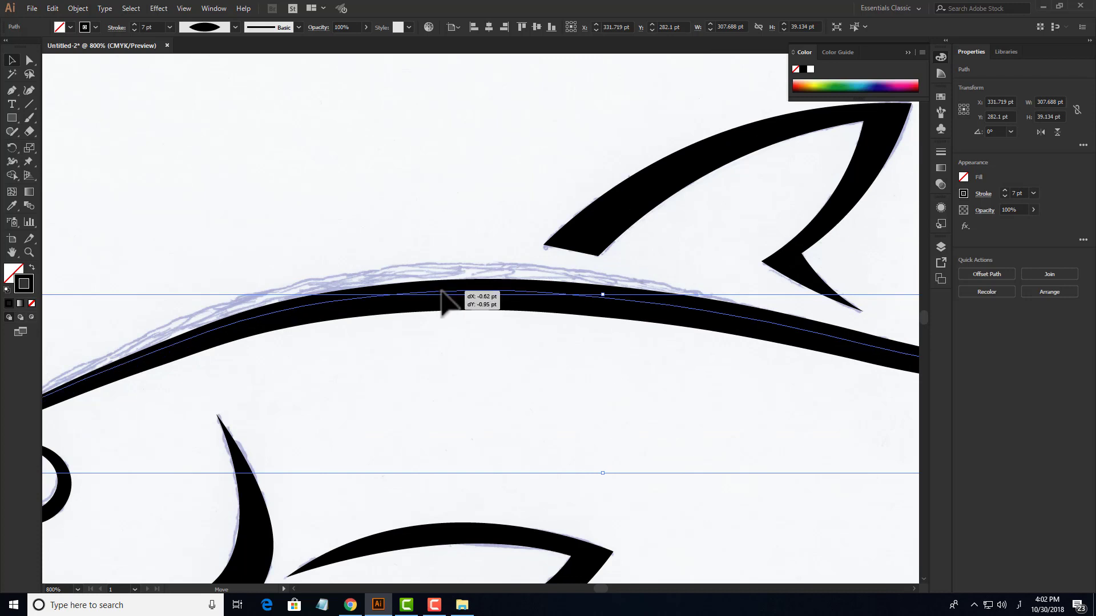
pyautogui.moveTo(445, 294); pyautogui.dragTo(451, 289)
pyautogui.scroll(-1, 468, 303)
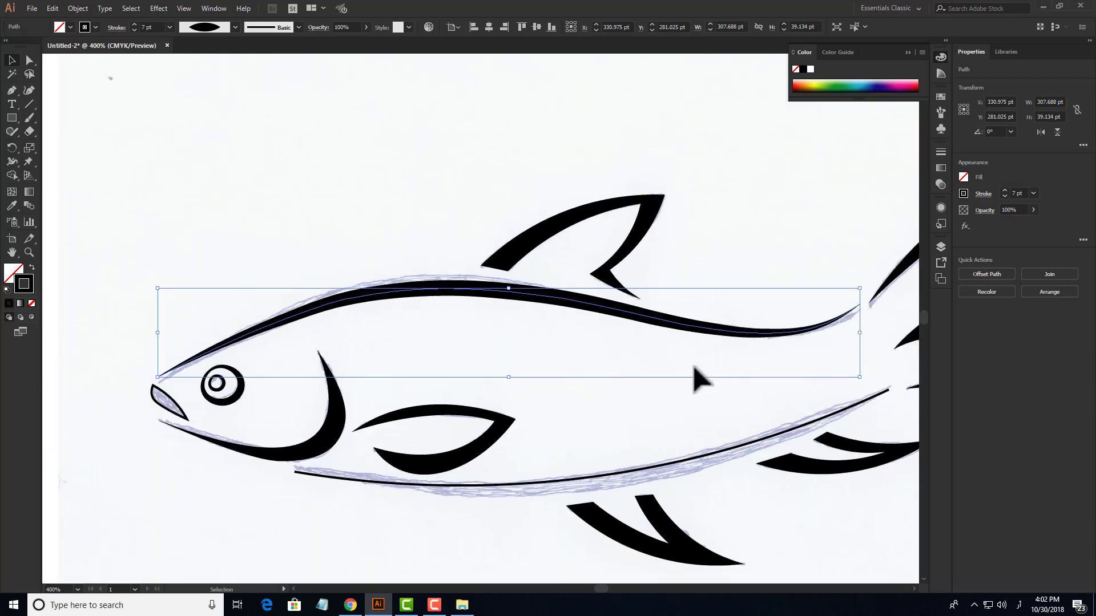
pyautogui.click(669, 390)
# - Copy the back line's 7 pt black stroke onto the belly line with the Eyedropper
pyautogui.moveTo(650, 372); pyautogui.dragTo(589, 260)
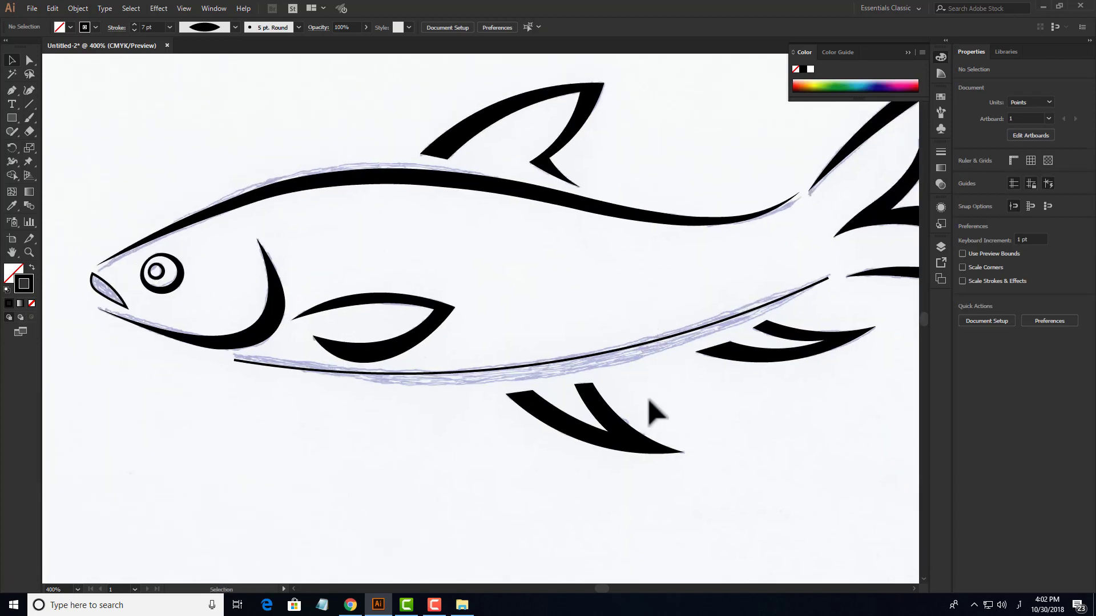
pyautogui.click(626, 345)
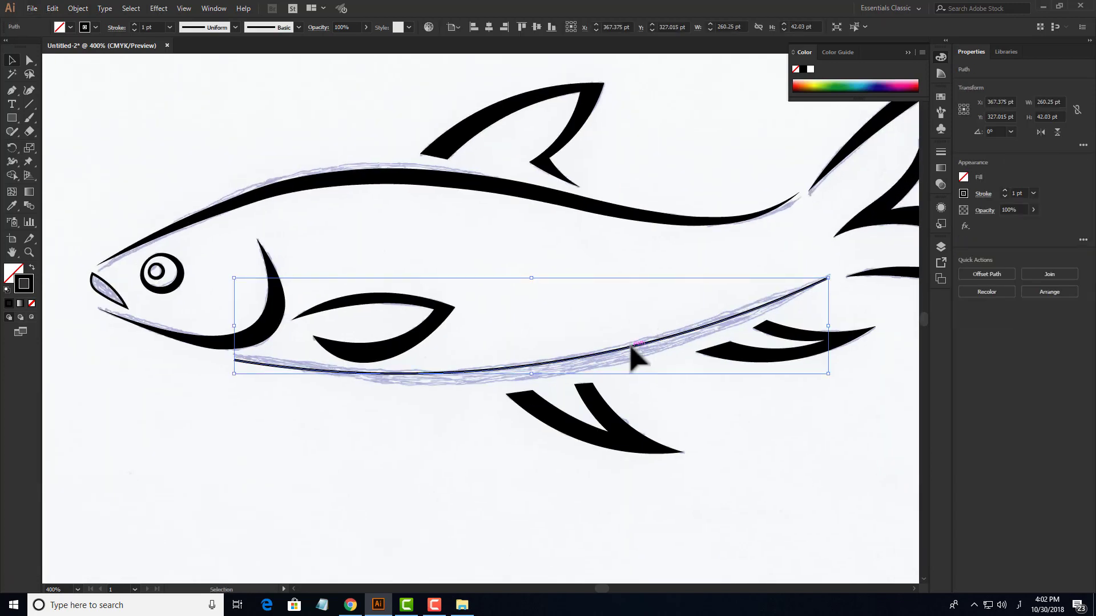
pyautogui.moveTo(615, 311); pyautogui.dragTo(645, 364)
pyautogui.press('i')
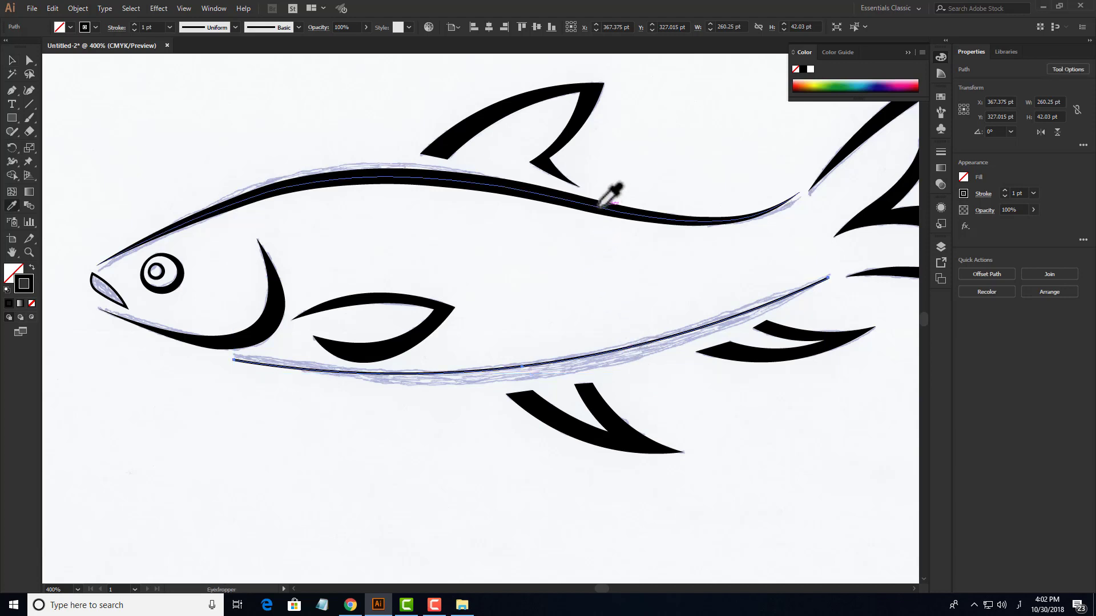
pyautogui.click(600, 206)
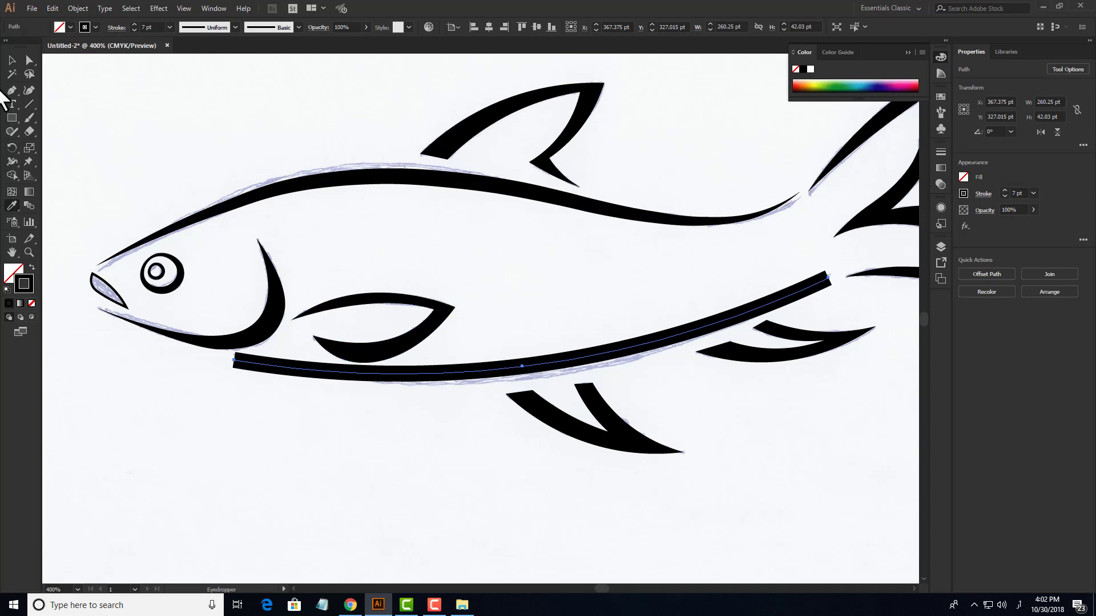
# - Apply Width Profile 1 to the belly line so both ends taper, and deselect it
pyautogui.click(5, 61)
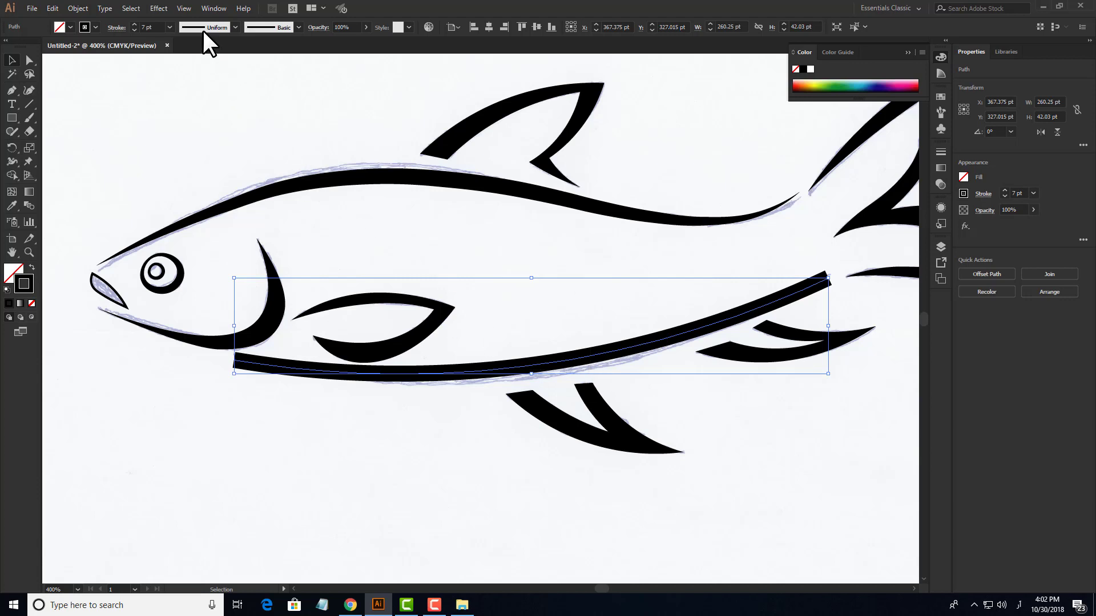
pyautogui.click(218, 26)
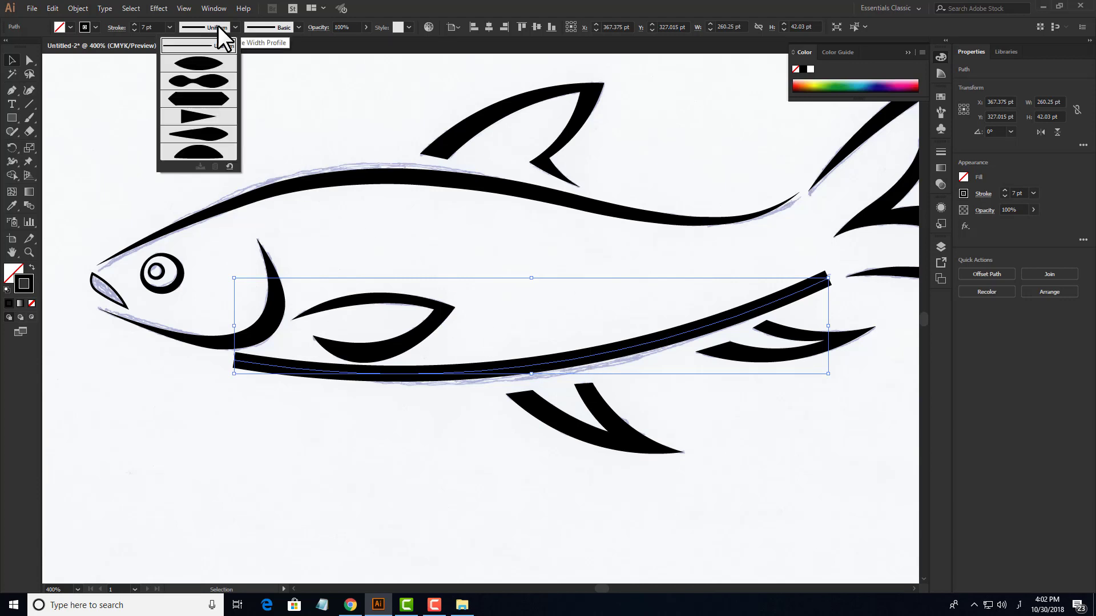
pyautogui.click(197, 64)
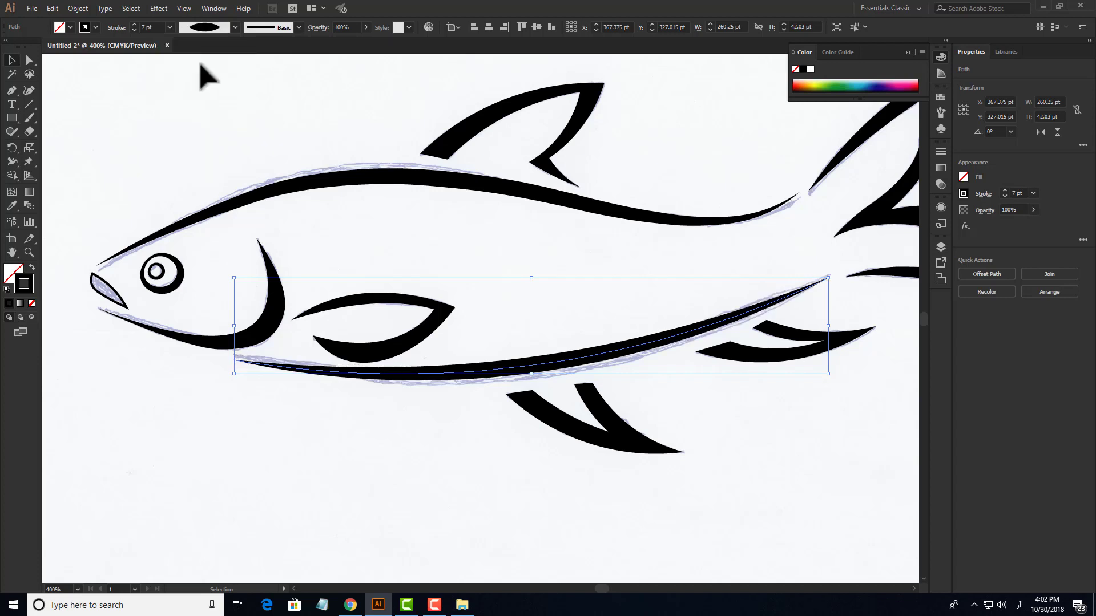
pyautogui.click(374, 439)
# - Move the belly line's front anchor, below the gill, up onto the sketch at about X 237.3 pt, Y 339.7 pt
pyautogui.scroll(3, 390, 343)
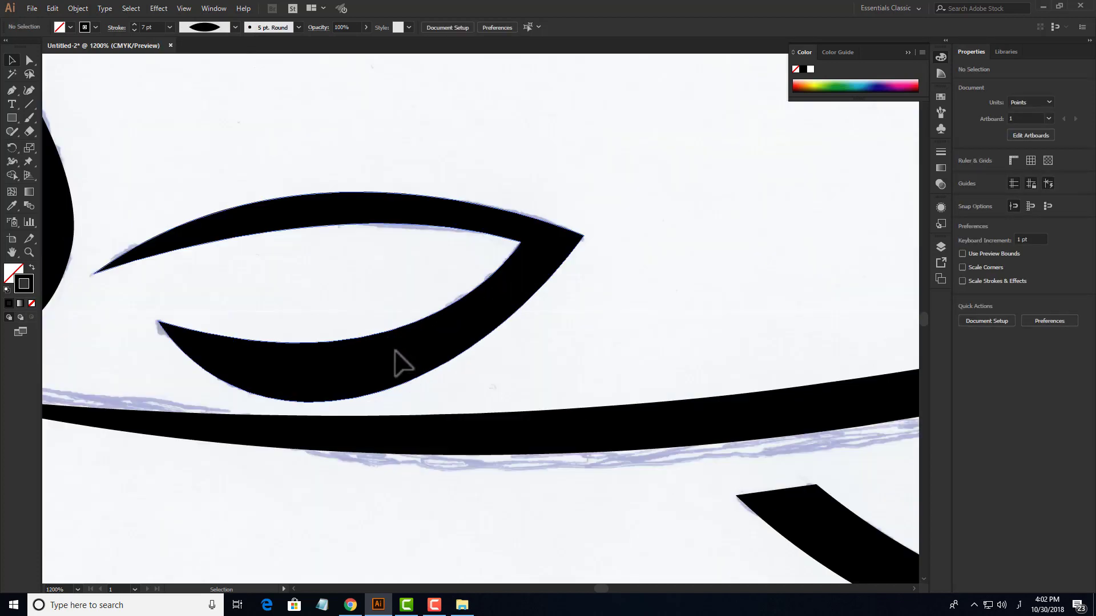
pyautogui.click(399, 354)
pyautogui.scroll(-1, 422, 417)
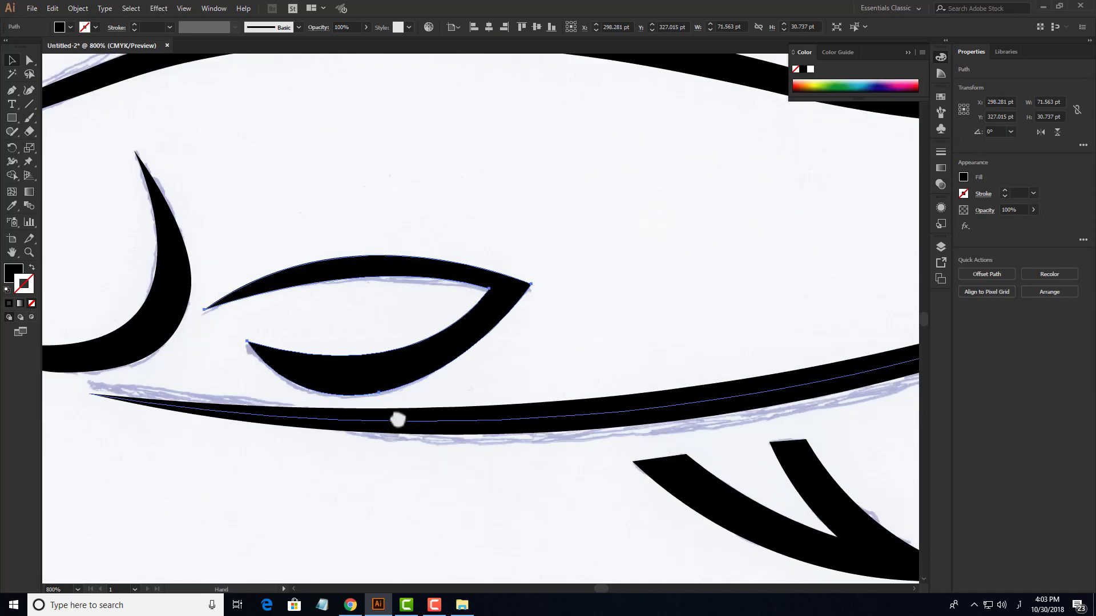
pyautogui.moveTo(397, 420); pyautogui.dragTo(421, 399)
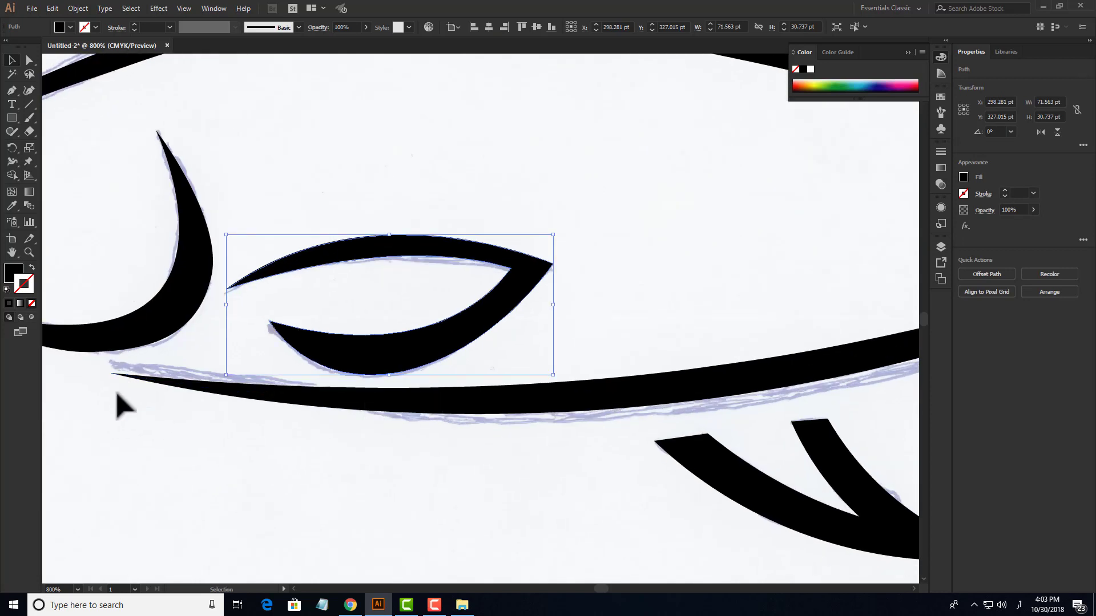
pyautogui.moveTo(123, 405); pyautogui.dragTo(262, 443)
pyautogui.scroll(2, 245, 444)
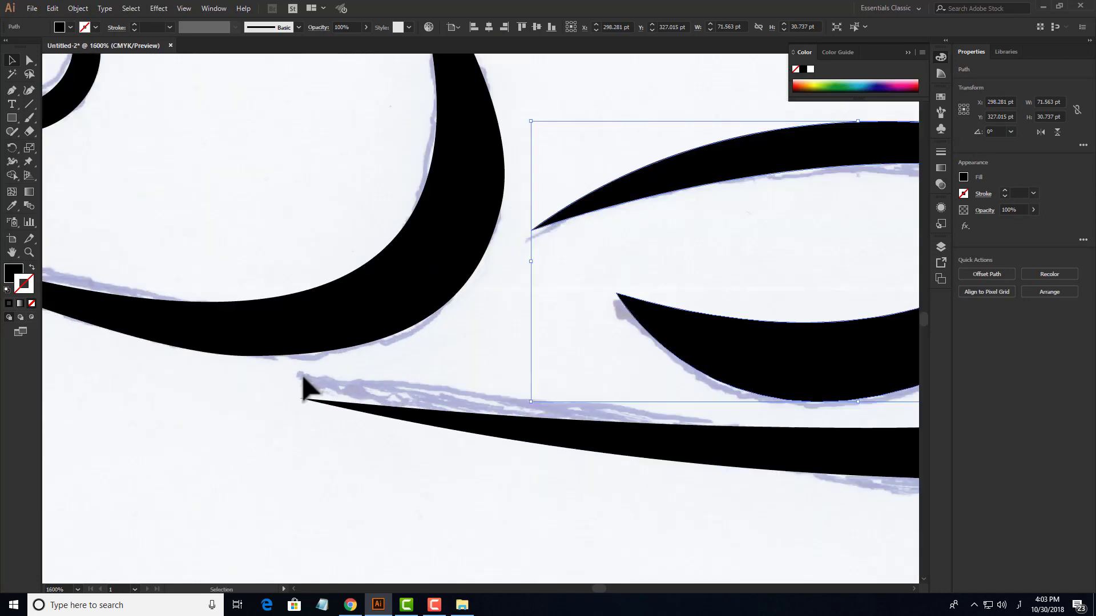
pyautogui.press('a')
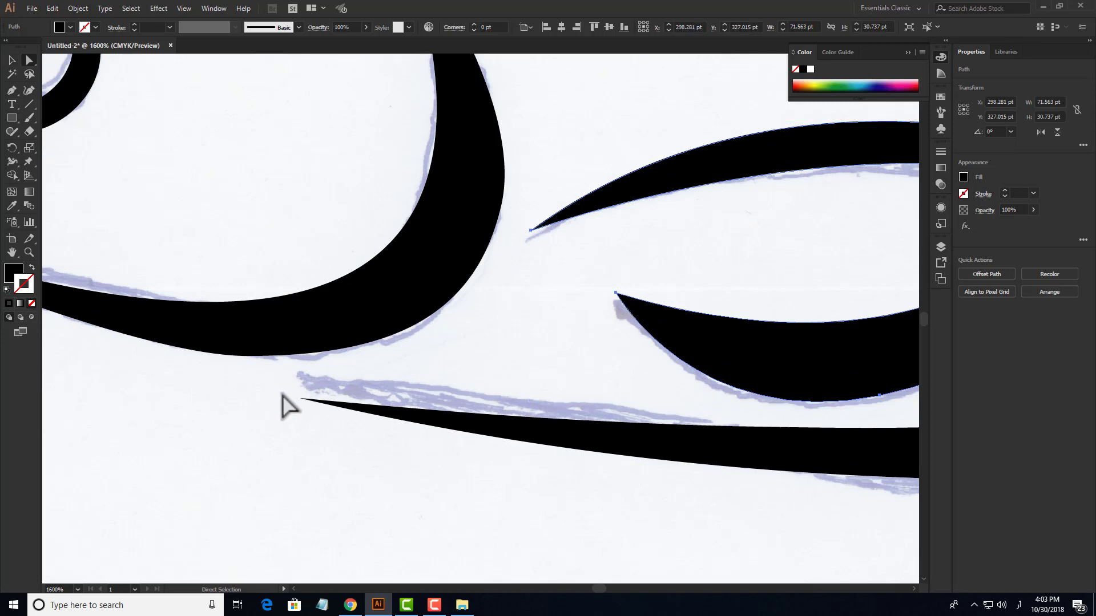
pyautogui.moveTo(266, 385)
pyautogui.mouseDown()
pyautogui.moveTo(319, 427)
pyautogui.moveTo(303, 387)
pyautogui.mouseUp()
# - Move the belly line's middle anchor down onto the sketched band, to about X 363.5 pt, Y 346.9 pt
pyautogui.hotkey('ctrl', '-')
pyautogui.hotkey('ctrl', '-')
pyautogui.scroll(-2, 340, 391)
pyautogui.moveTo(502, 397); pyautogui.dragTo(418, 395)
pyautogui.scroll(2, 510, 398)
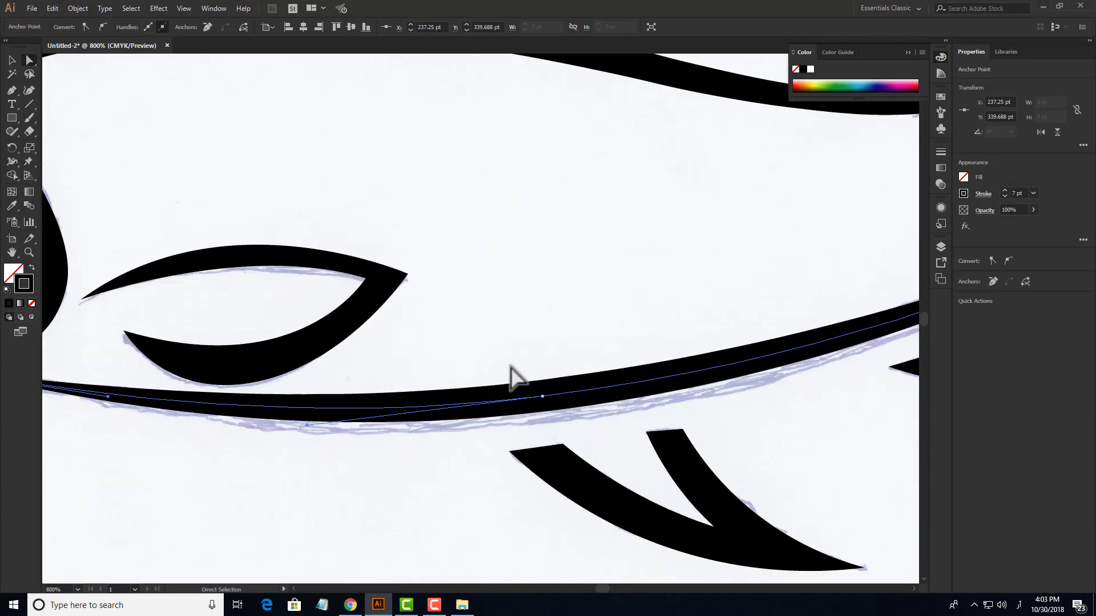
pyautogui.moveTo(546, 410); pyautogui.dragTo(372, 421)
pyautogui.scroll(-2, 542, 406)
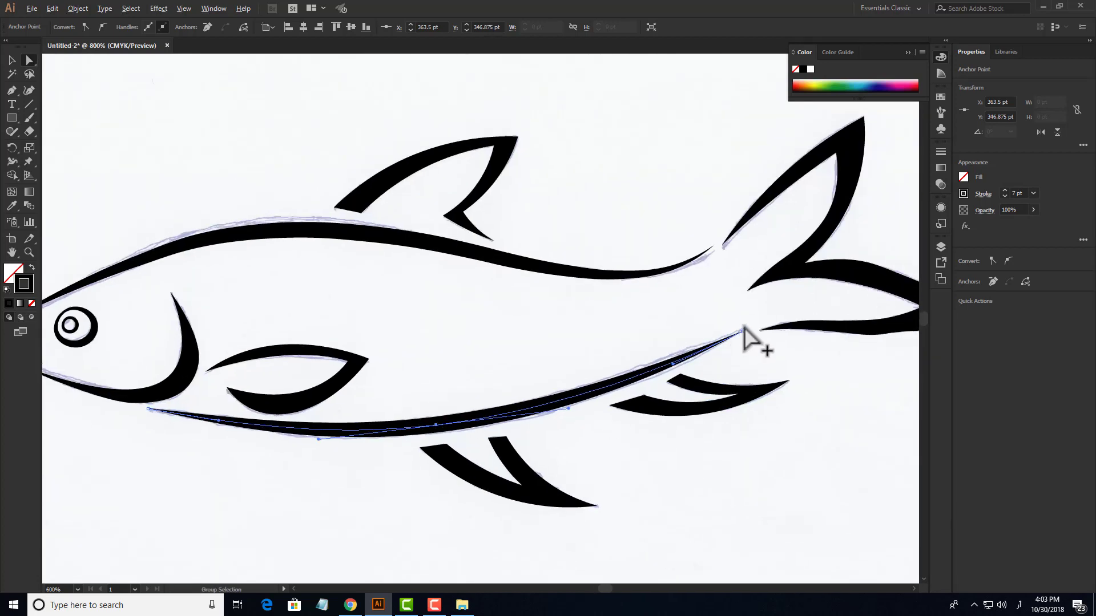
# - Move the belly line's rear anchor slightly up toward the tail, to about X 498.5 pt, Y 304.4 pt
pyautogui.scroll(4, 740, 316)
pyautogui.moveTo(752, 316); pyautogui.dragTo(762, 304)
pyautogui.scroll(-3, 746, 325)
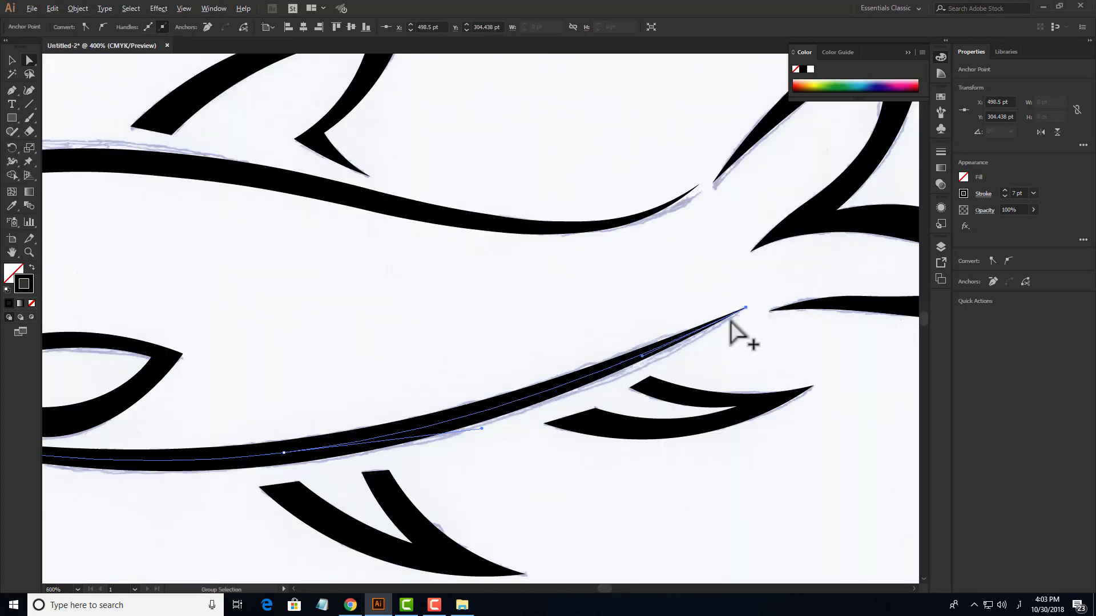
pyautogui.moveTo(659, 324); pyautogui.dragTo(670, 331)
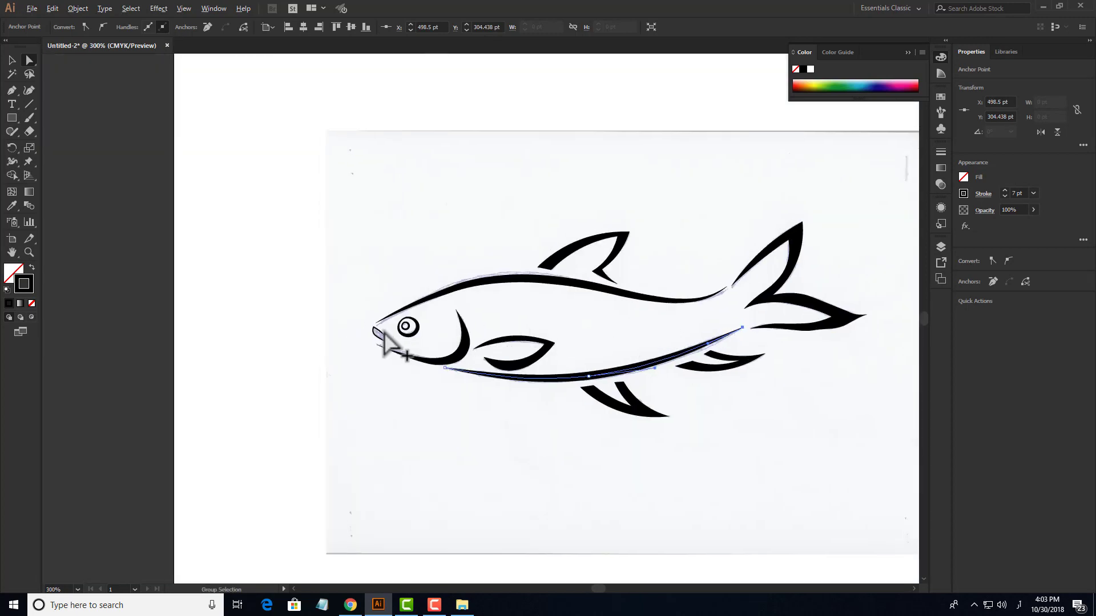
# - Swap the fill and stroke of the fish's mouth shape so it is solid black without an outline, and deselect it
pyautogui.scroll(5, 379, 337)
pyautogui.press('v')
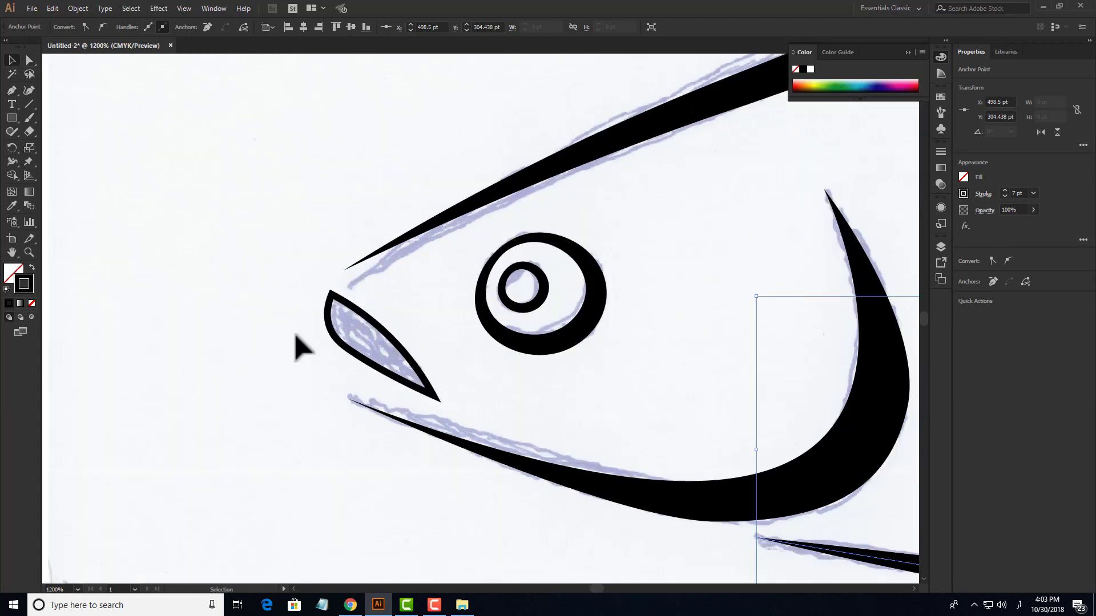
pyautogui.click(413, 361)
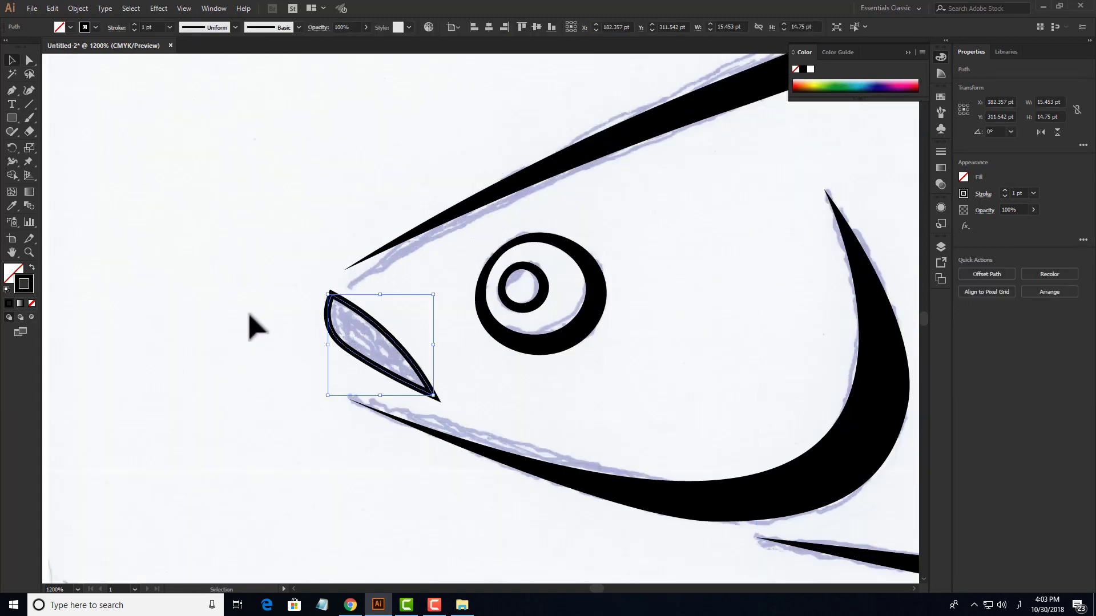
pyautogui.hotkey('shift', 'x')
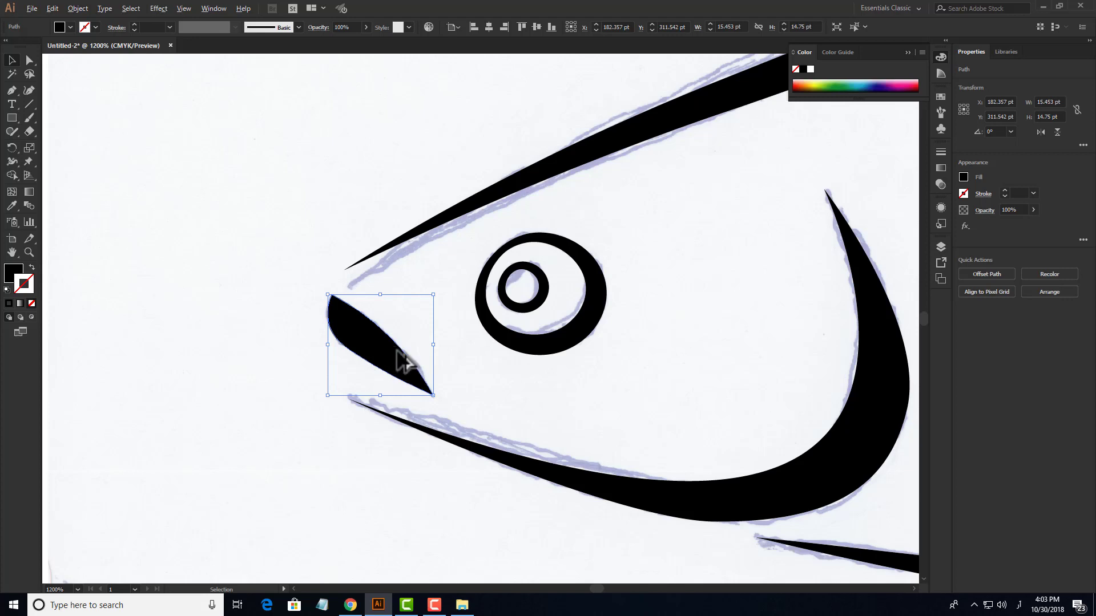
pyautogui.scroll(-3, 399, 362)
pyautogui.moveTo(596, 399); pyautogui.dragTo(434, 379)
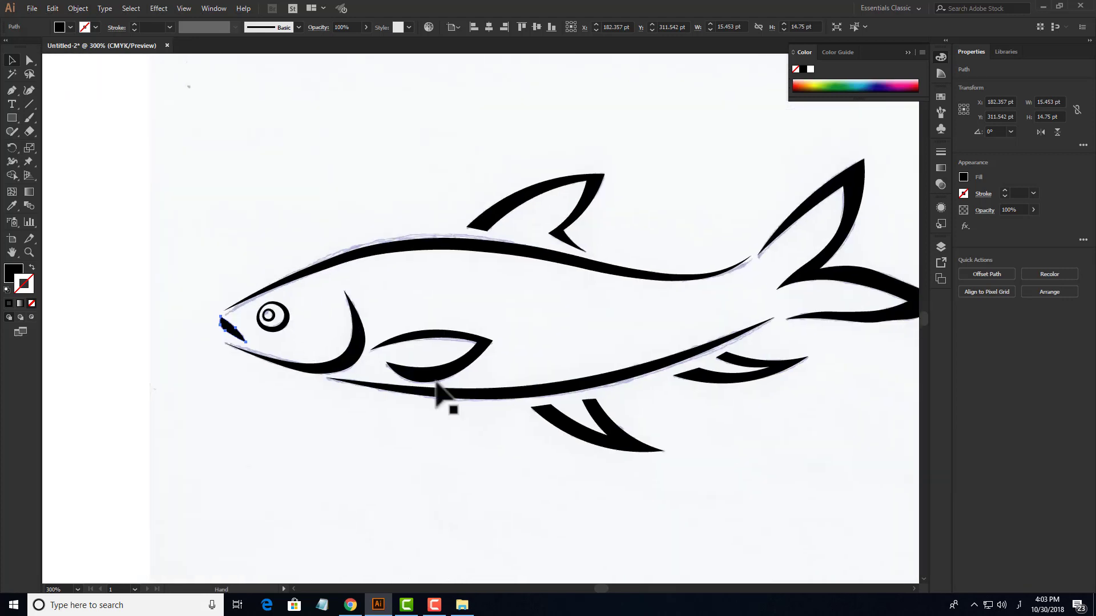
pyautogui.click(467, 447)
# - Select all the traced fish paths and combine them into one group
pyautogui.scroll(-2, 468, 448)
pyautogui.moveTo(471, 454); pyautogui.dragTo(435, 417)
pyautogui.scroll(1, 482, 418)
pyautogui.moveTo(213, 197); pyautogui.dragTo(738, 399)
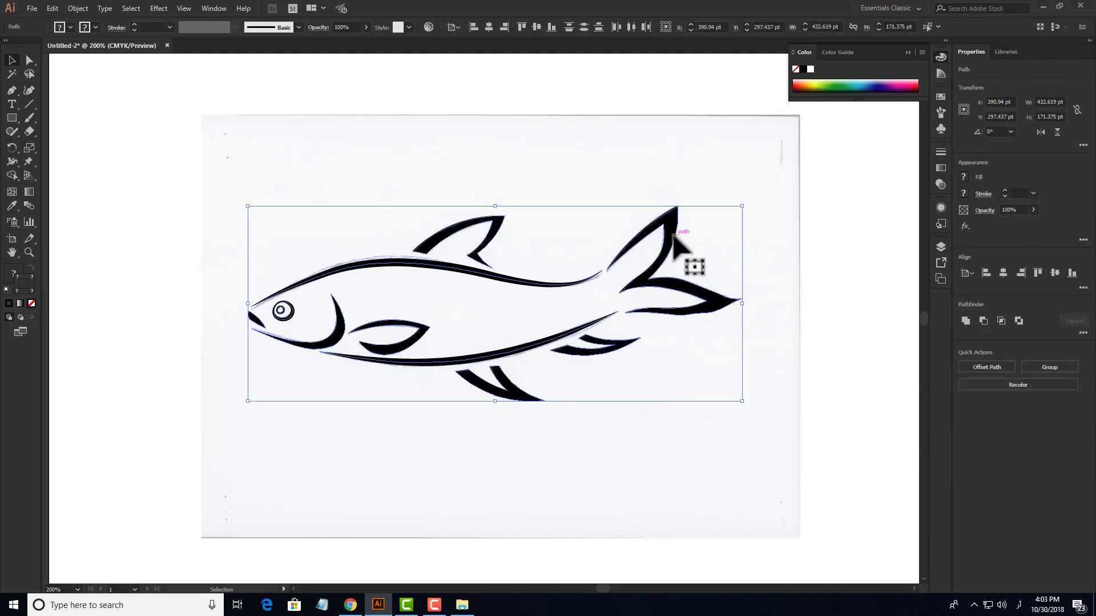
pyautogui.press('a')
pyautogui.hotkey('ctrl', 'g')
pyautogui.press('v')
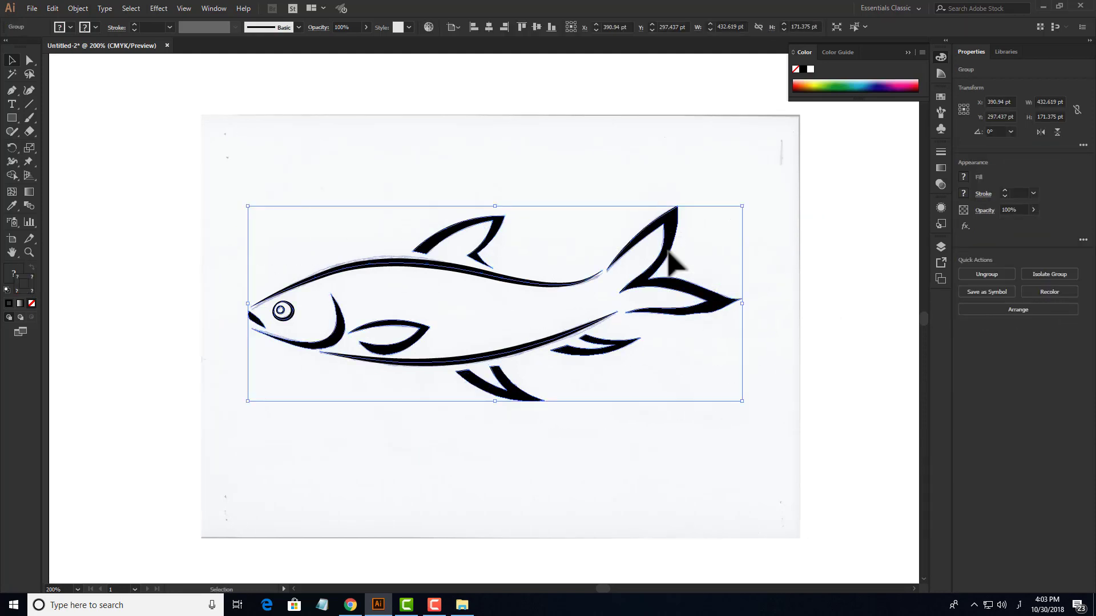
# - Move the grouped fish straight down off the sketch, to about Y 480.4 pt, and deselect it
pyautogui.moveTo(679, 247); pyautogui.dragTo(670, 299)
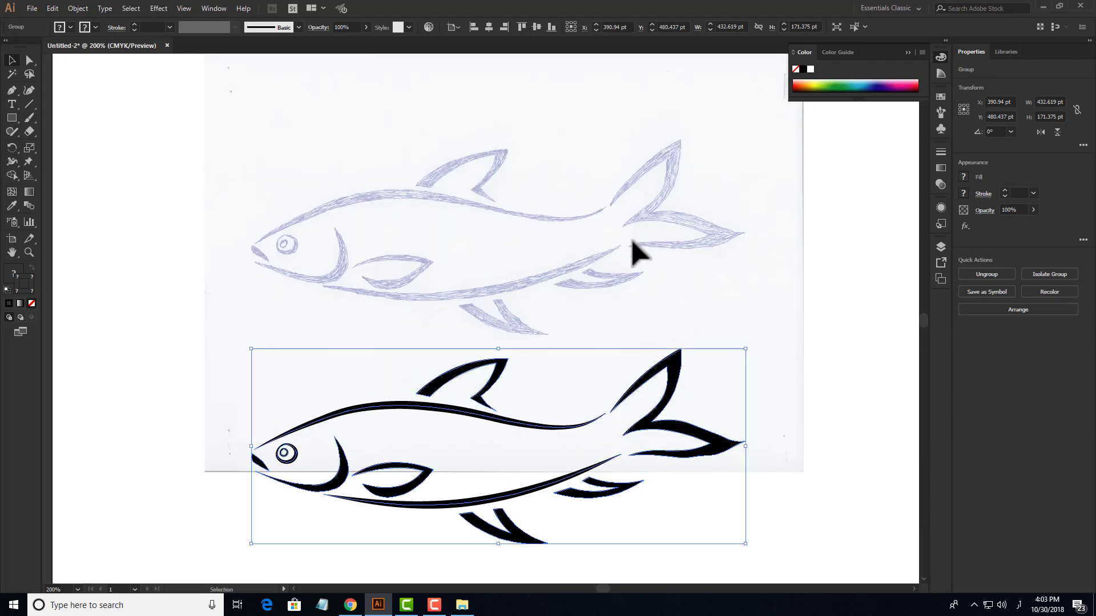
pyautogui.moveTo(634, 242); pyautogui.dragTo(624, 311)
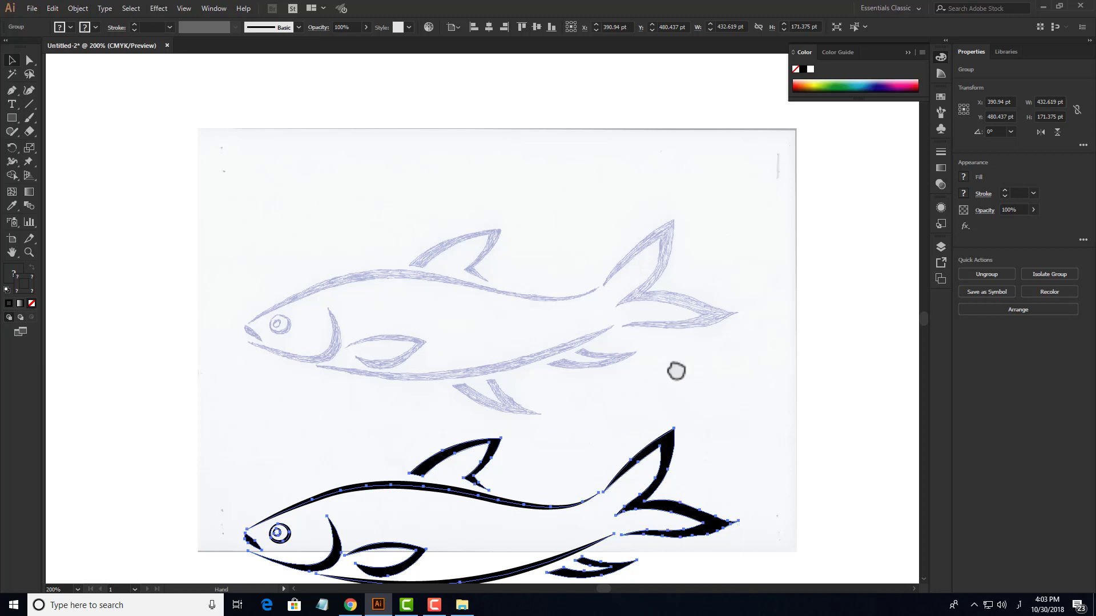
pyautogui.moveTo(676, 371); pyautogui.dragTo(693, 252)
pyautogui.click(788, 374)
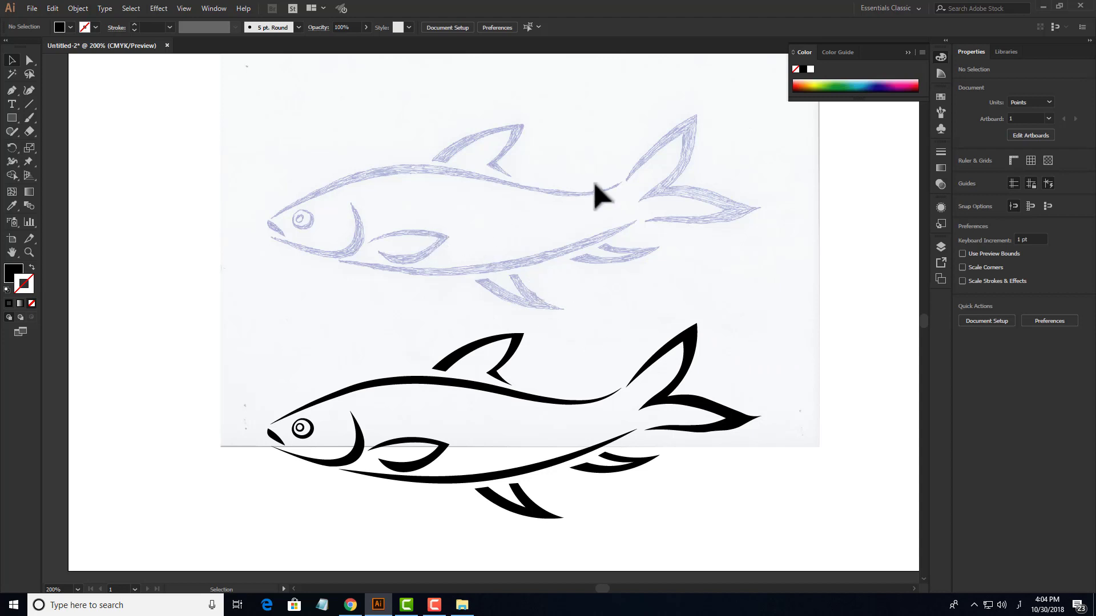
# - Delete the faded fish sketch image, keeping only the black traced fish on the artboard
pyautogui.press('a')
pyautogui.press('v')
pyautogui.click(594, 190)
pyautogui.moveTo(158, 139); pyautogui.dragTo(306, 201)
pyautogui.press('Delete')
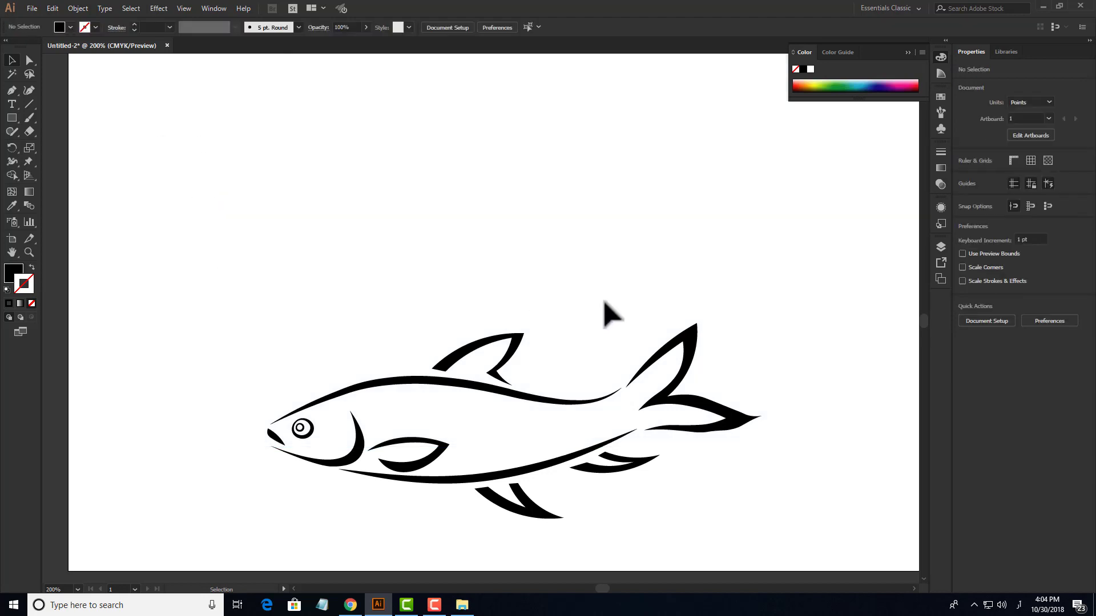
# - Move the grouped fish straight up to the middle of the artboard, to about Y 367.9 pt, and deselect it
pyautogui.moveTo(137, 291); pyautogui.dragTo(744, 484)
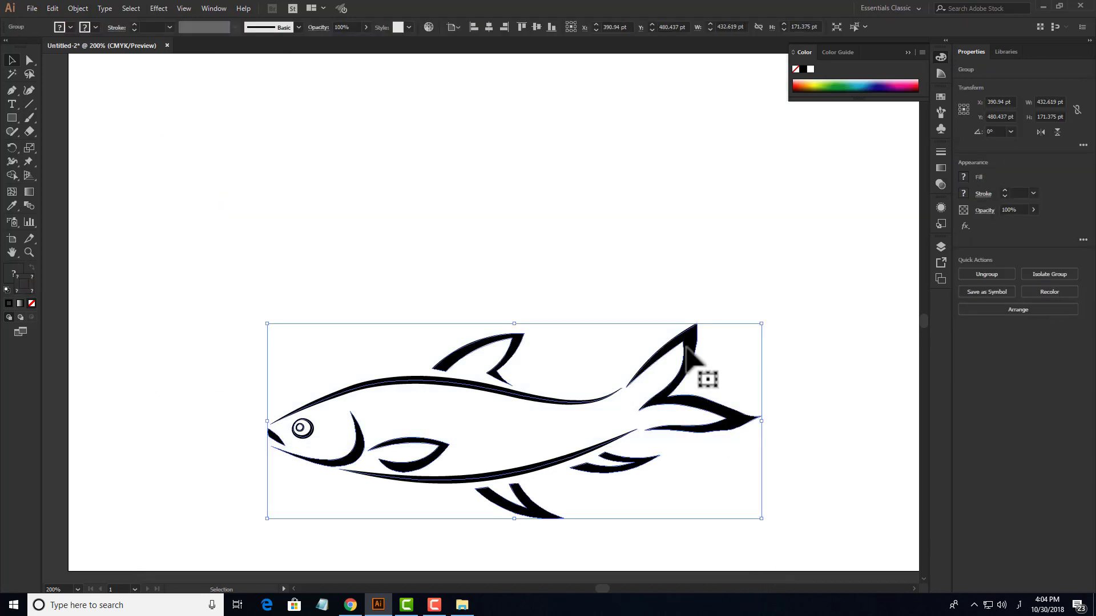
pyautogui.moveTo(704, 379); pyautogui.dragTo(768, 207)
pyautogui.click(768, 207)
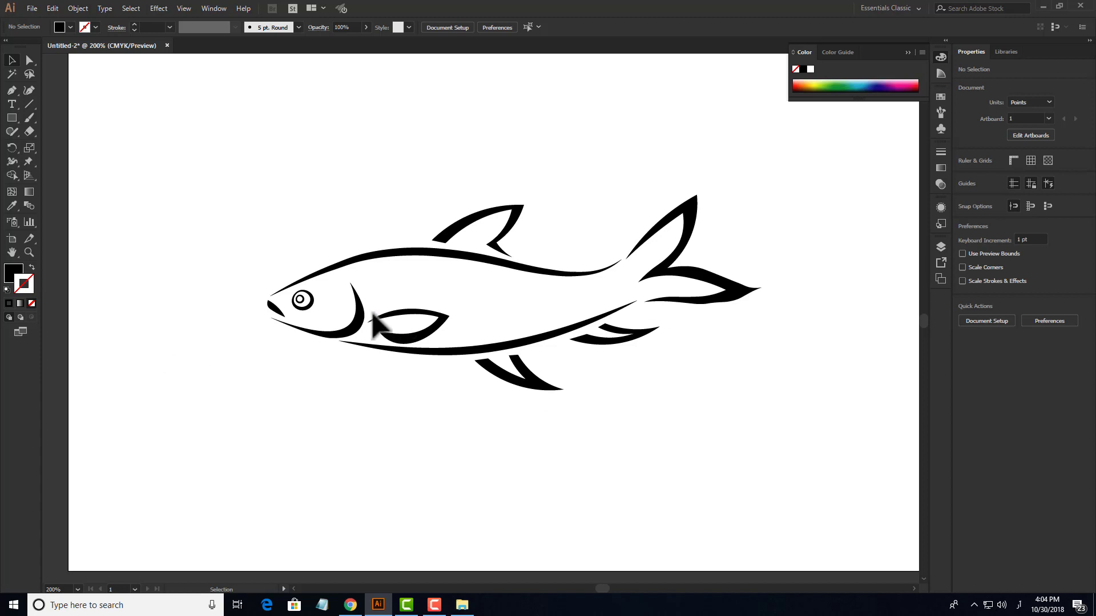
pyautogui.moveTo(433, 281); pyautogui.dragTo(361, 334)
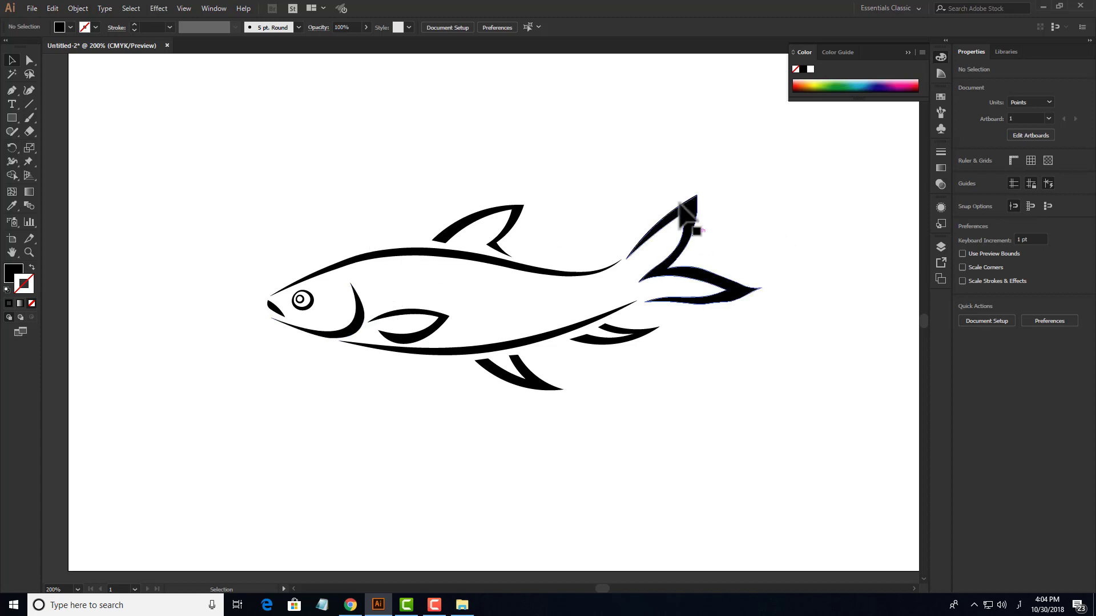
pyautogui.moveTo(658, 160); pyautogui.dragTo(768, 257)
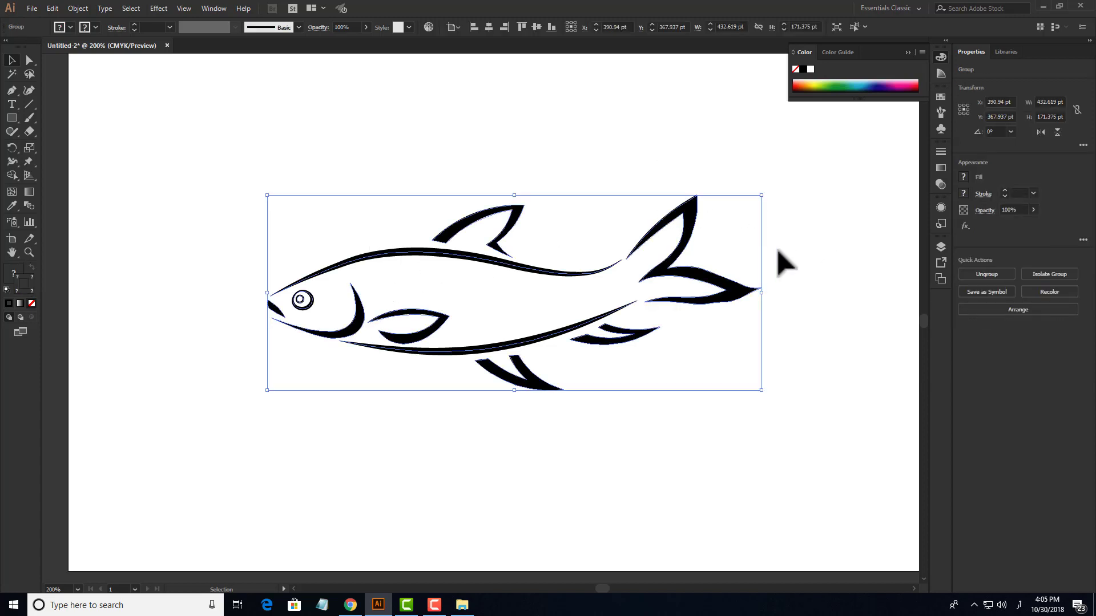
pyautogui.click(802, 262)
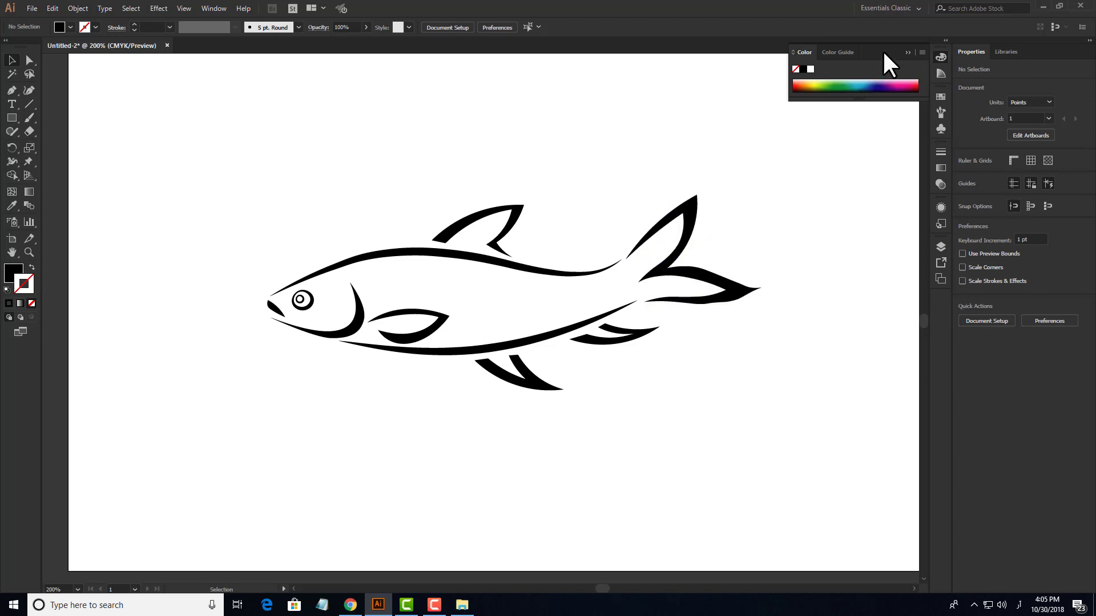
# - Collapse the Color panel and view the finished fish artwork at 300% zoom
pyautogui.click(907, 52)
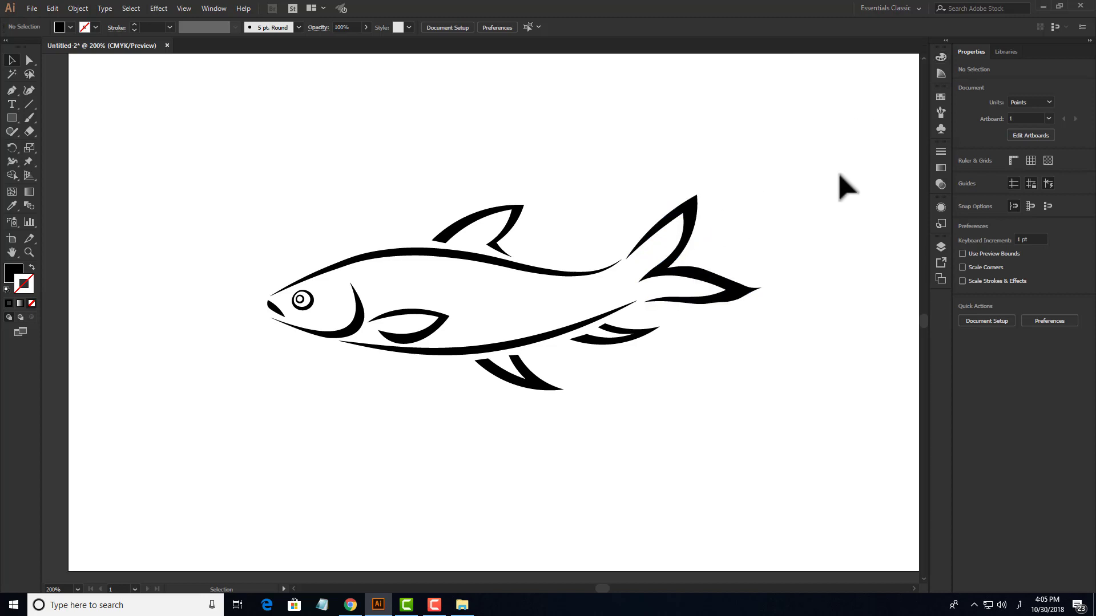
pyautogui.scroll(1, 777, 231)
pyautogui.moveTo(789, 237); pyautogui.dragTo(883, 218)
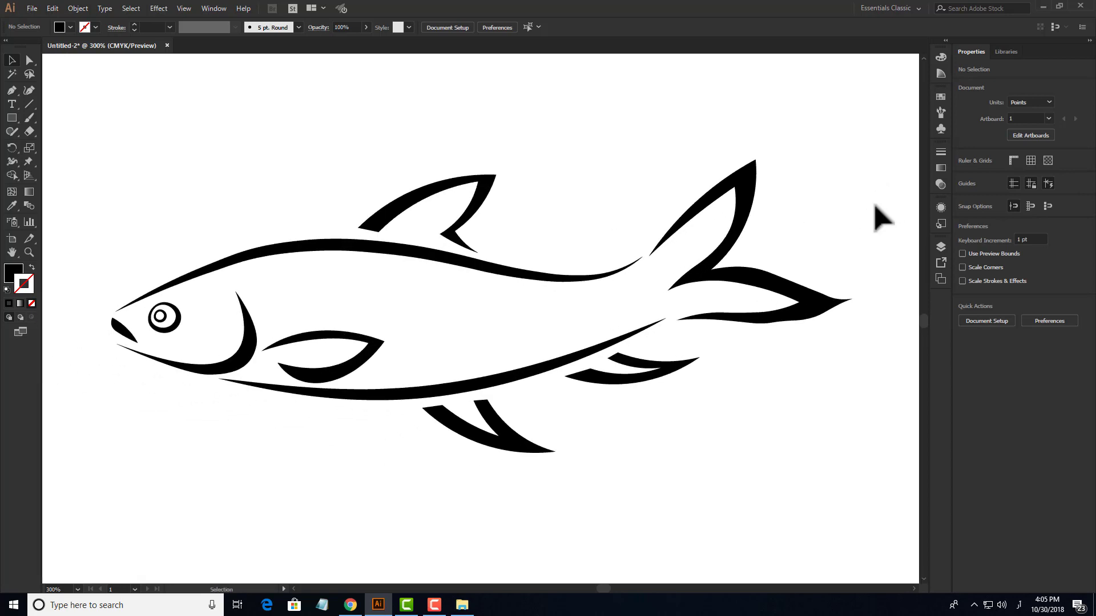